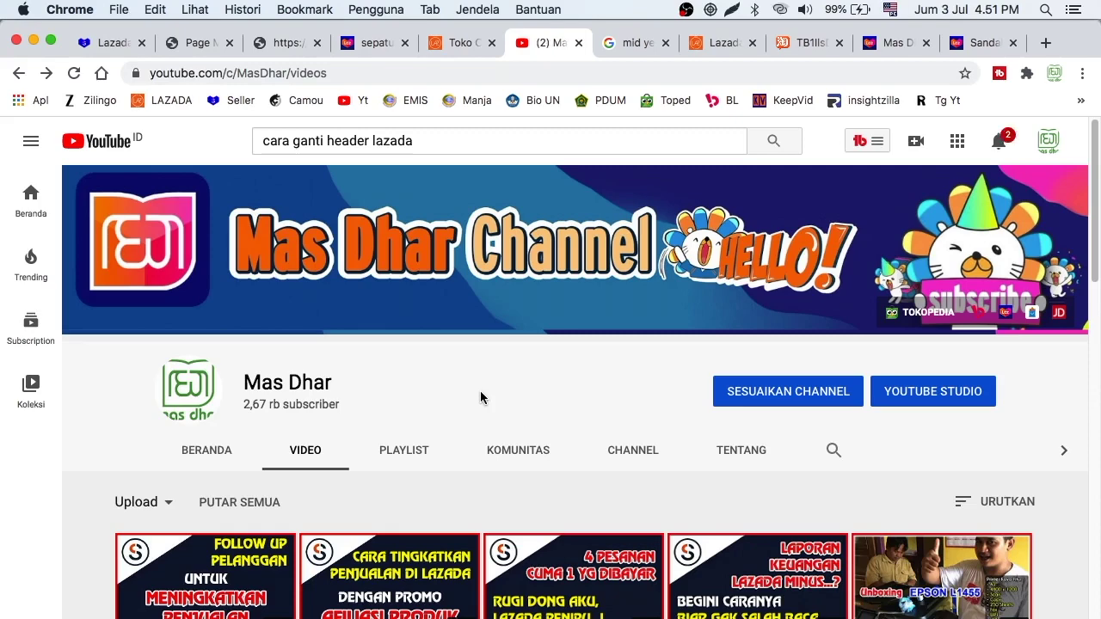
Switch through the Lazada tabs to the opened 7.7 sale banner image
scroll(530, 394, "down", 3)
scroll(530, 394, "up", 3)
left_click(796, 41)
left_click(710, 45)
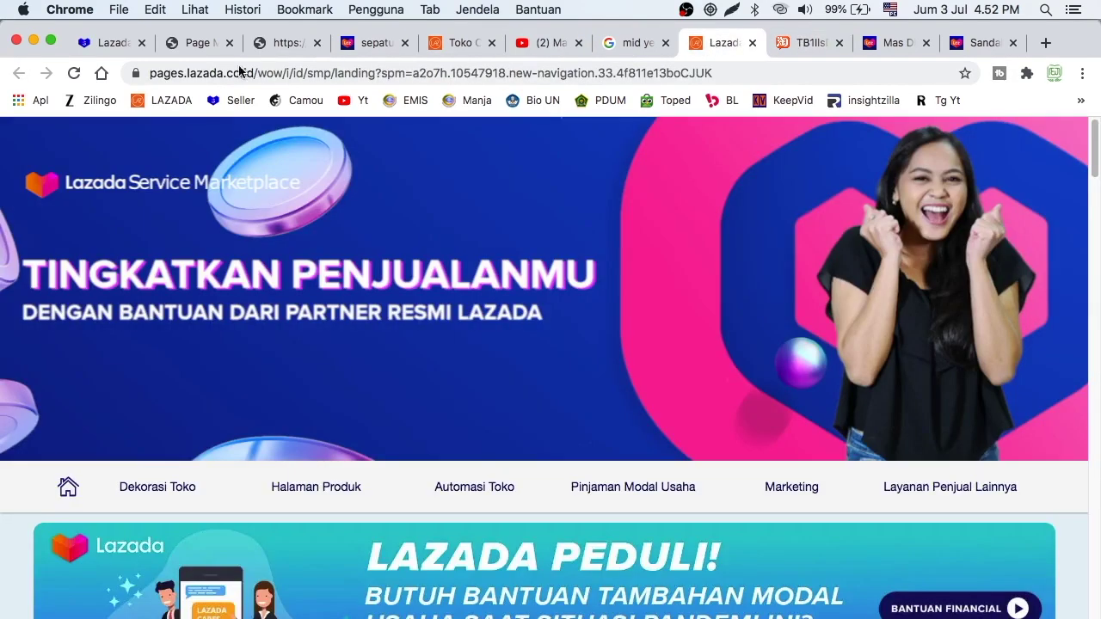
scroll(691, 243, "down", 5)
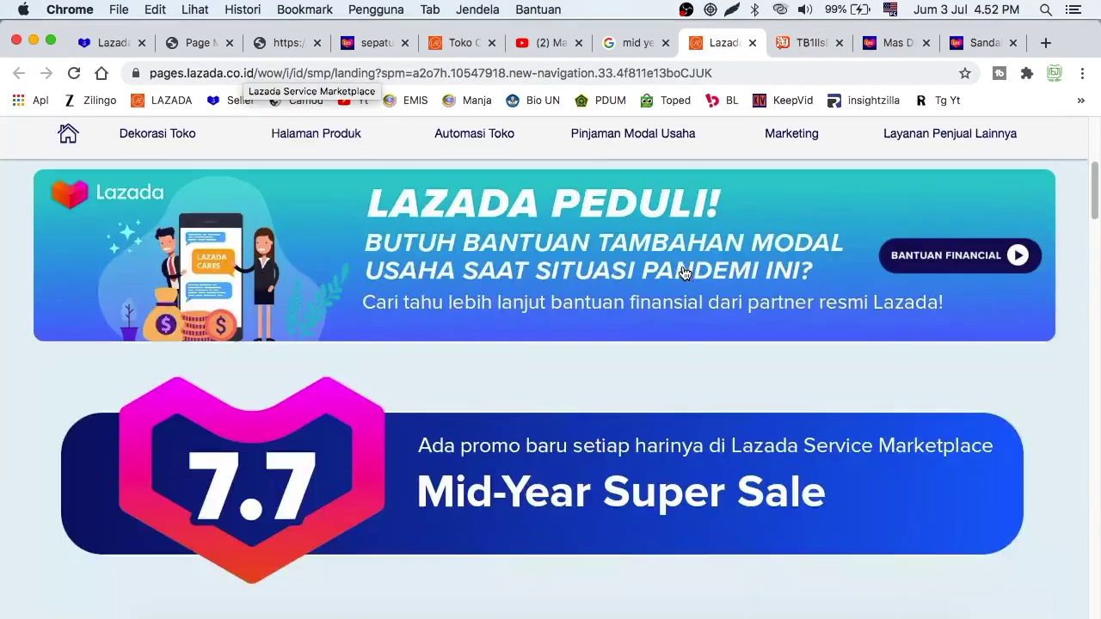
scroll(691, 243, "down", 3)
key("ctrl+Tab")
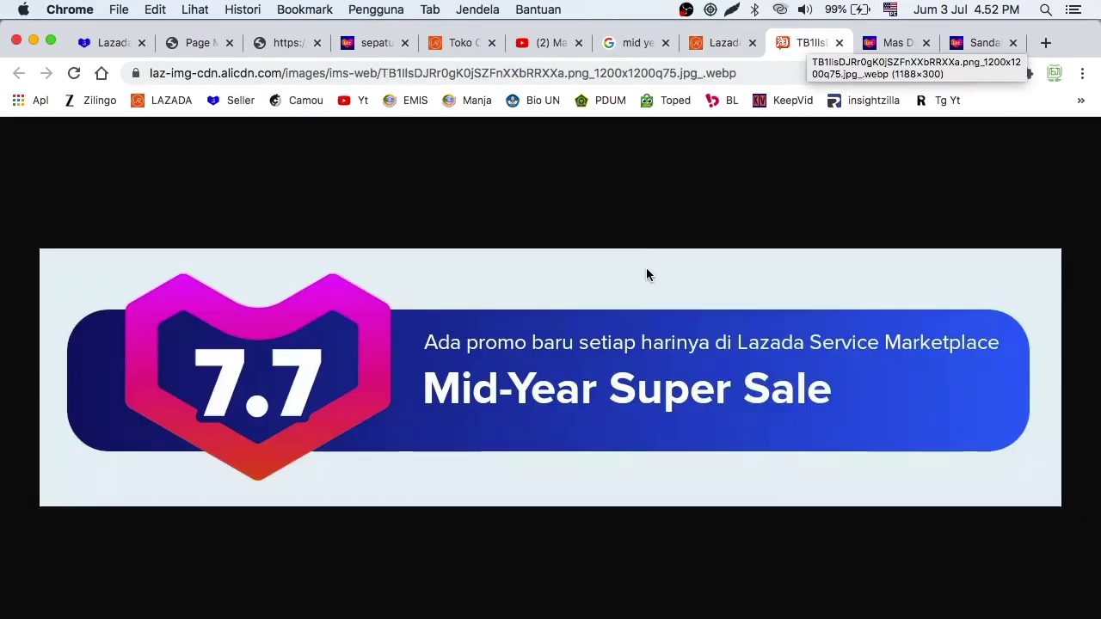
Try saving the webp banner image as 'header.webp' in DATA, then cancel
right_click(646, 268)
left_click(696, 296)
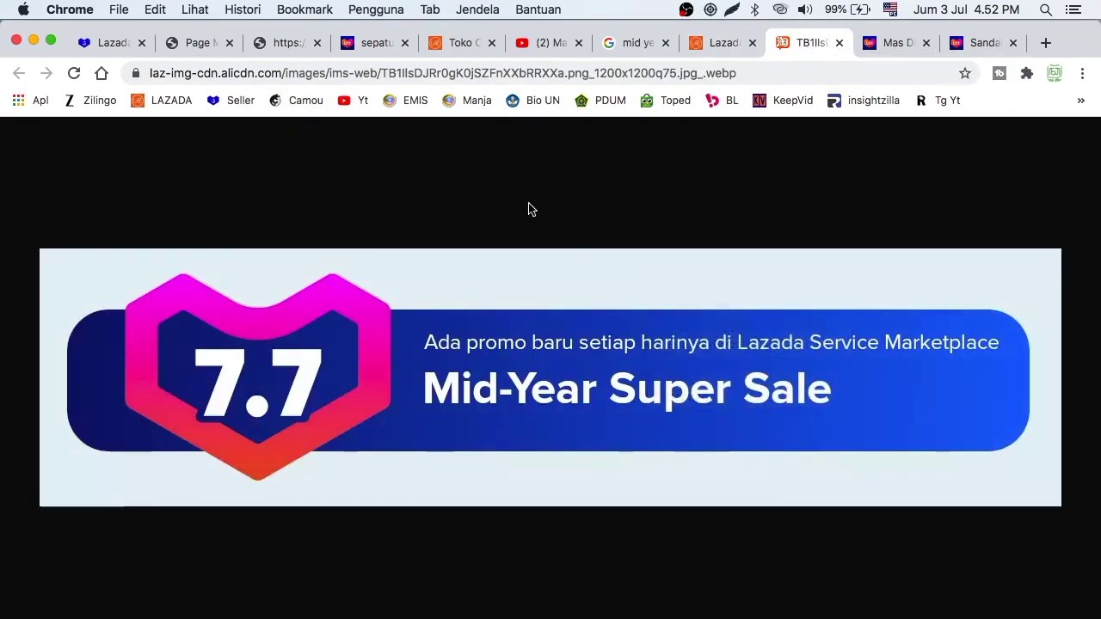
left_click(295, 472)
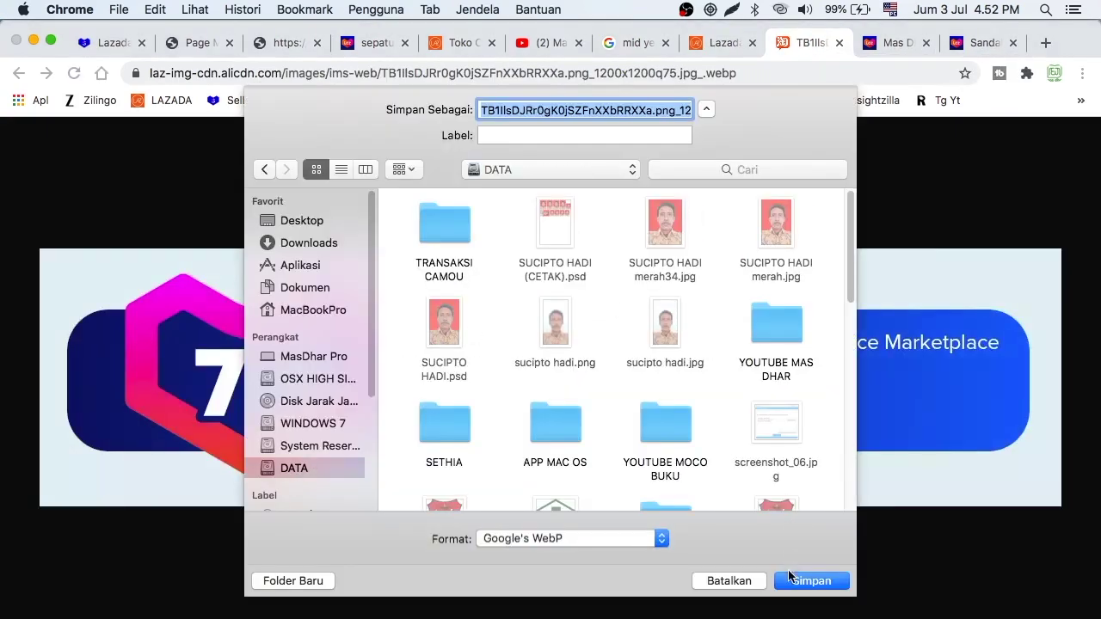
type("ha")
key("BackSpace")
key("BackSpace")
type("header.webp")
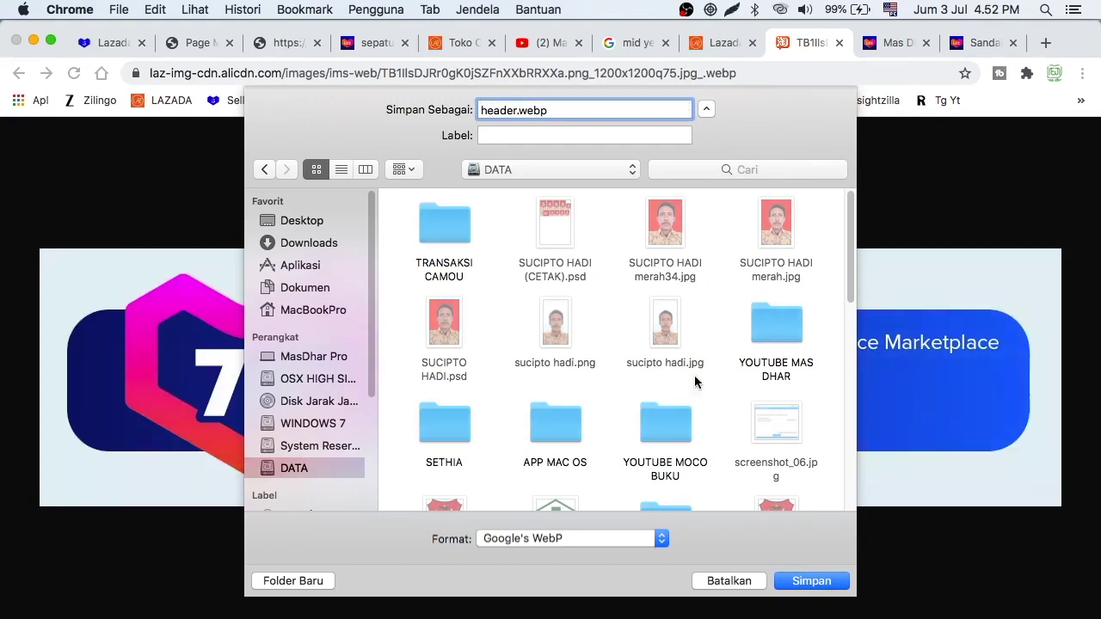
left_click(735, 582)
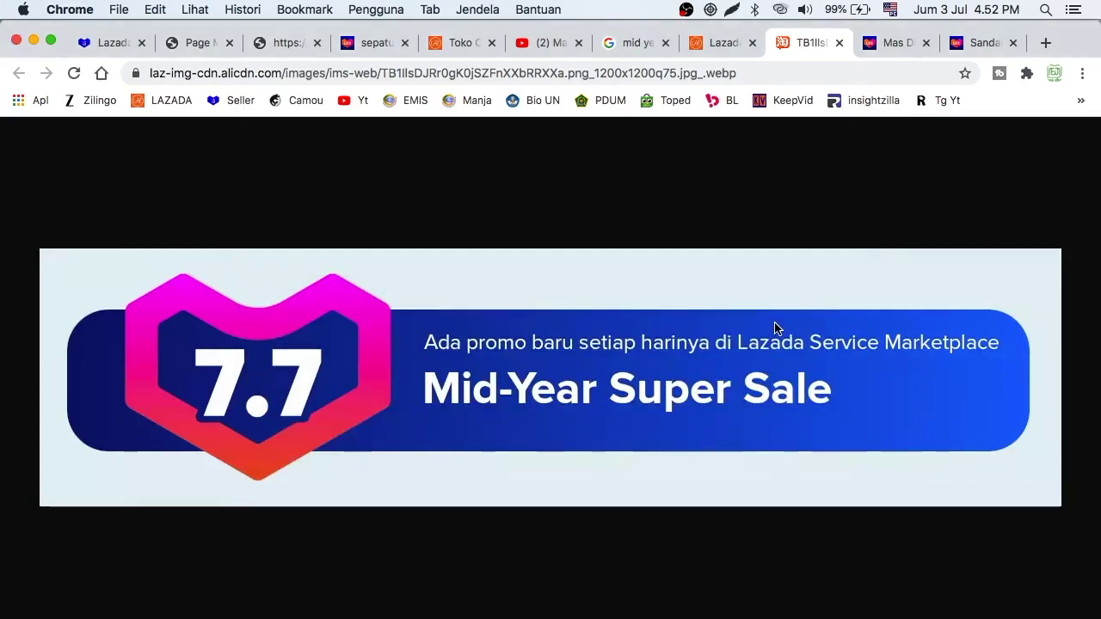
Capture the banner region as a screenshot and save it as header.webp
left_click_drag(39, 249, 1060, 508)
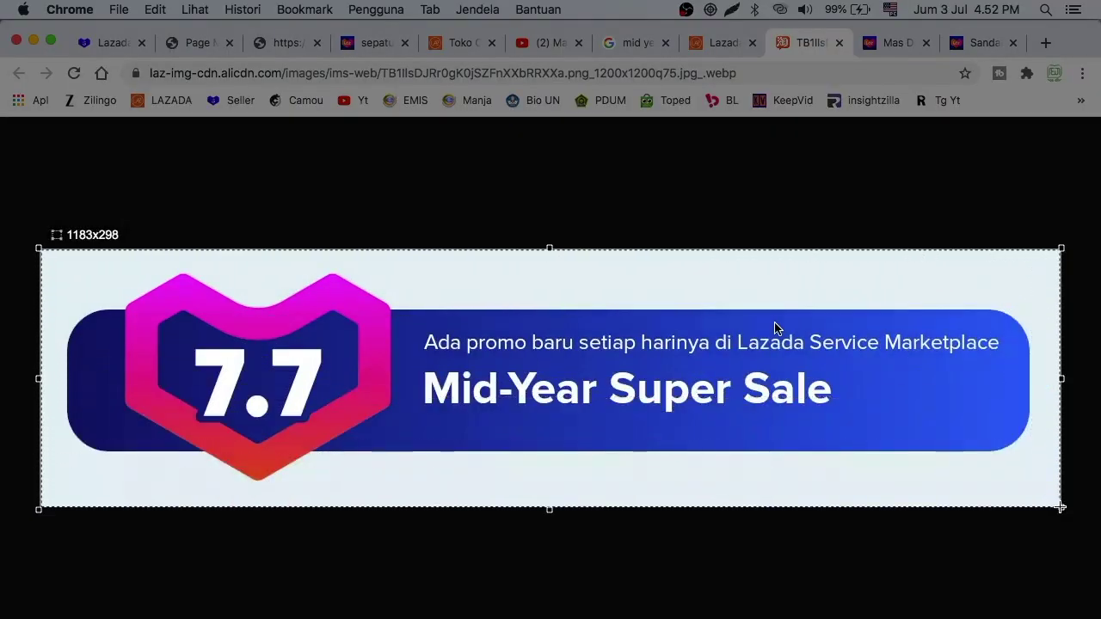
key("super+s")
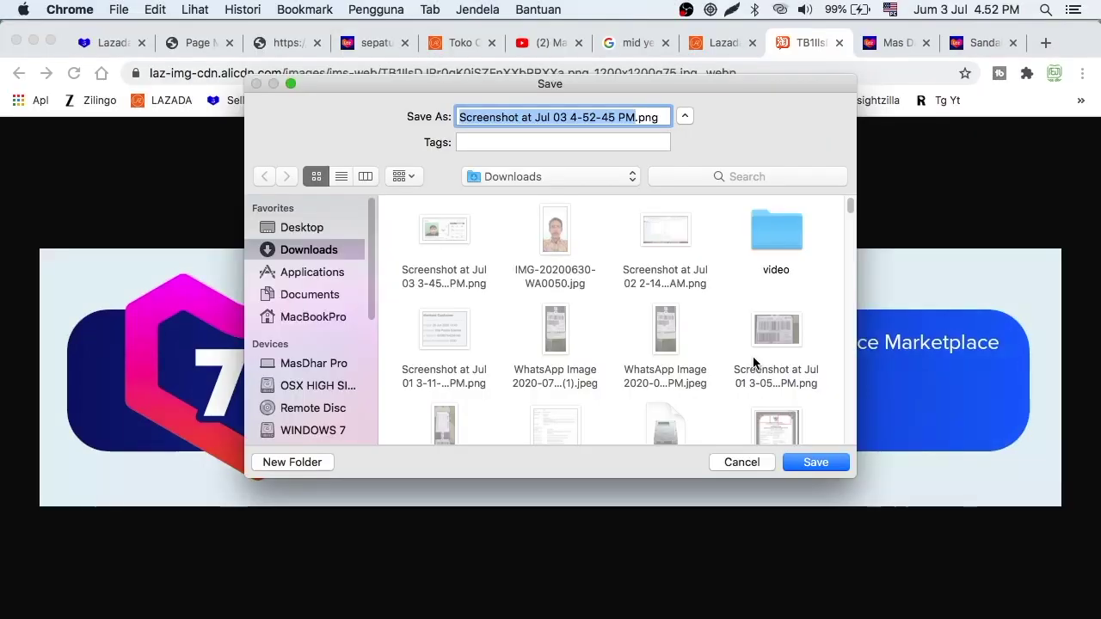
type("header")
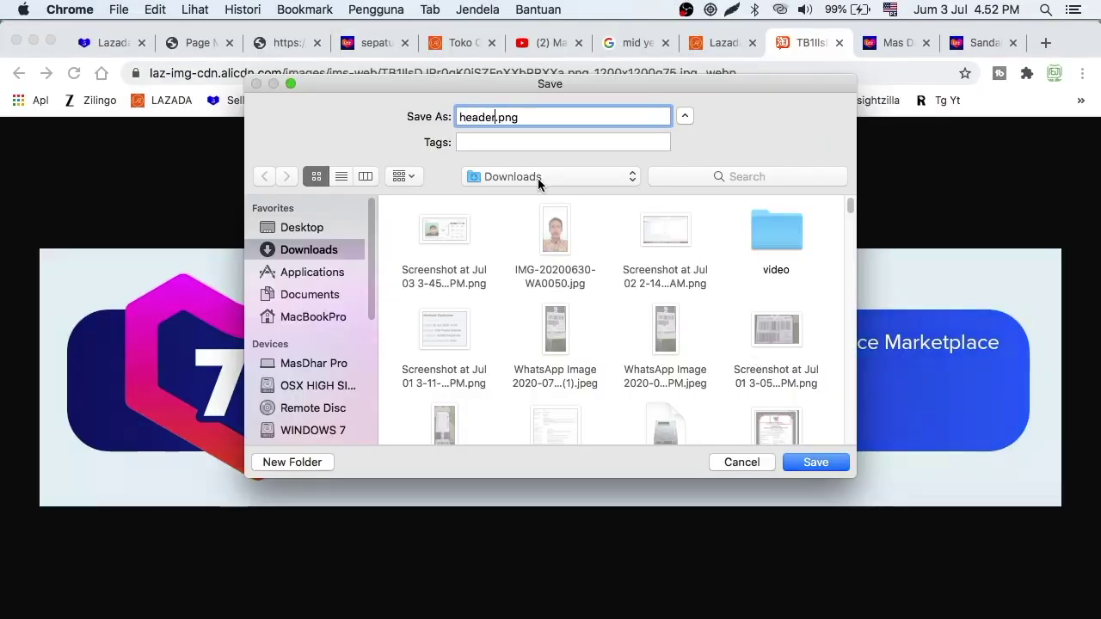
left_click(538, 178)
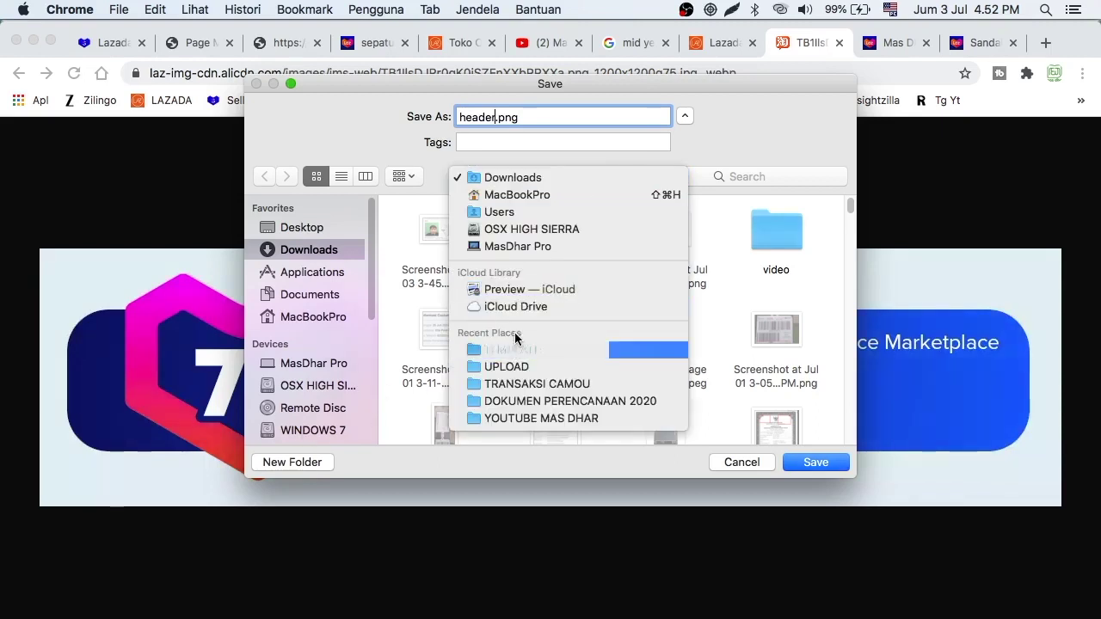
left_click(373, 269)
scroll(360, 339, "down", 5)
key("Escape")
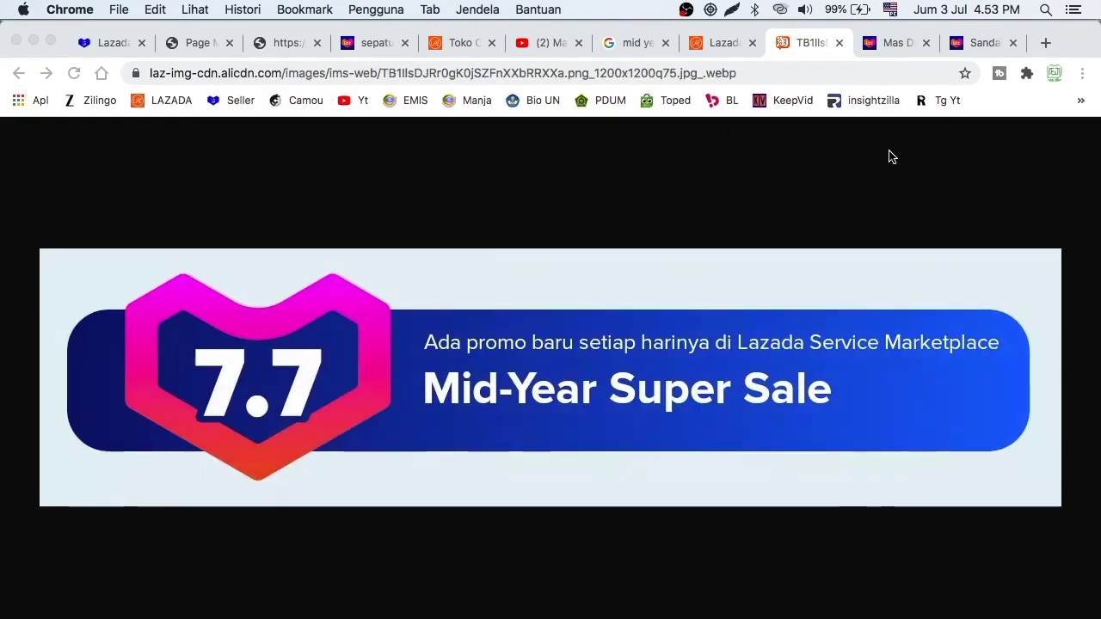
left_click(975, 43)
left_click(914, 50)
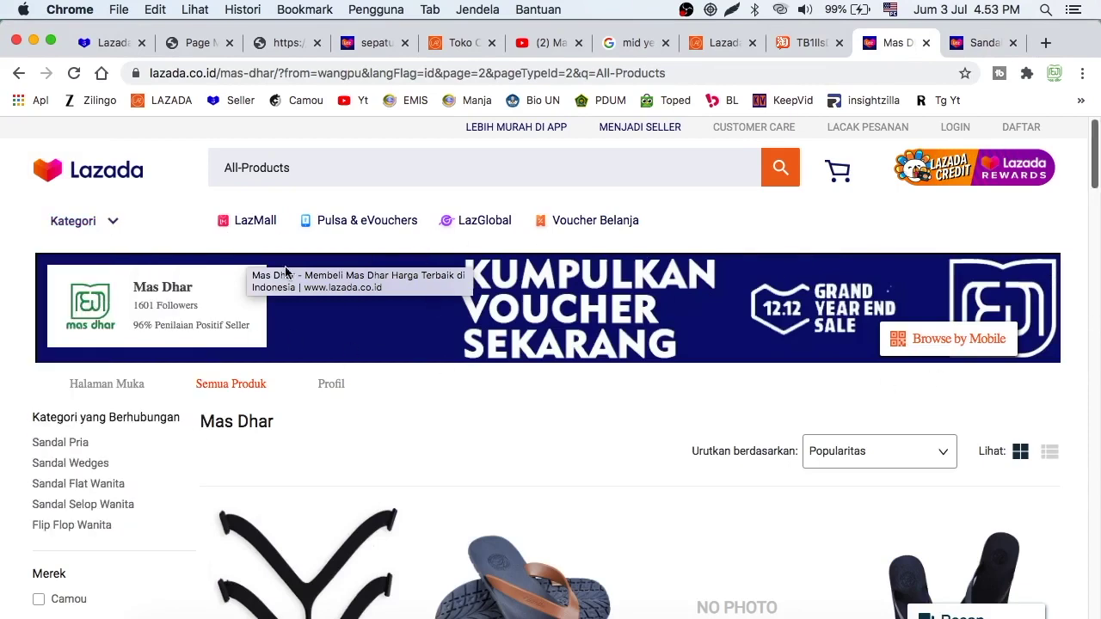
Go to the Seller Center dashboard and open Store Builder's list of homepage versions
left_click(795, 51)
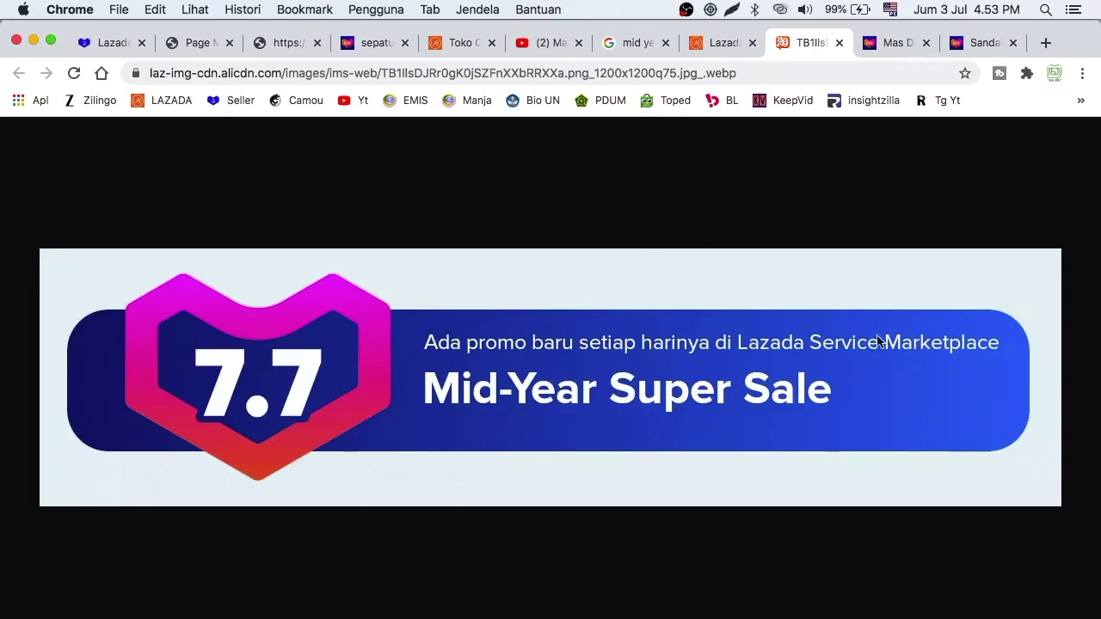
left_click(100, 42)
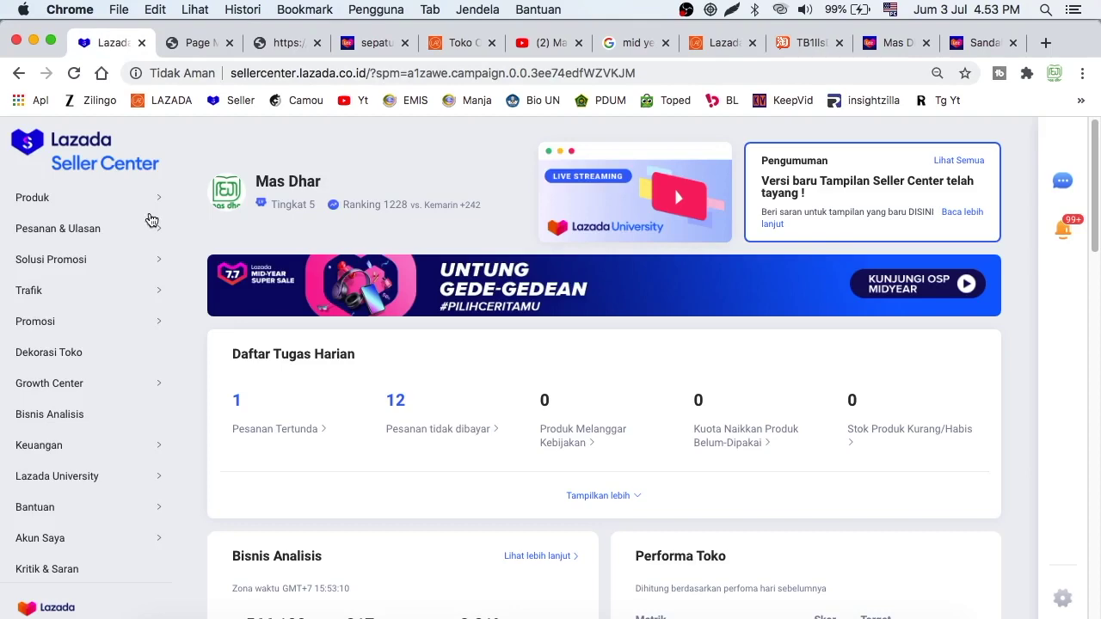
right_click(65, 353)
left_click(207, 226)
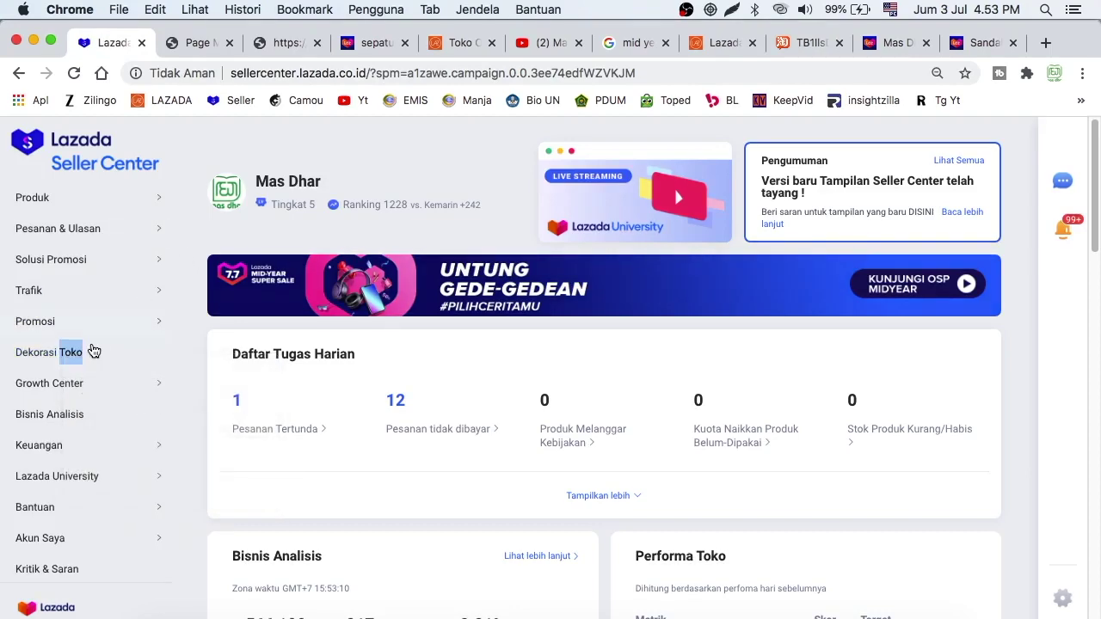
left_click(186, 338)
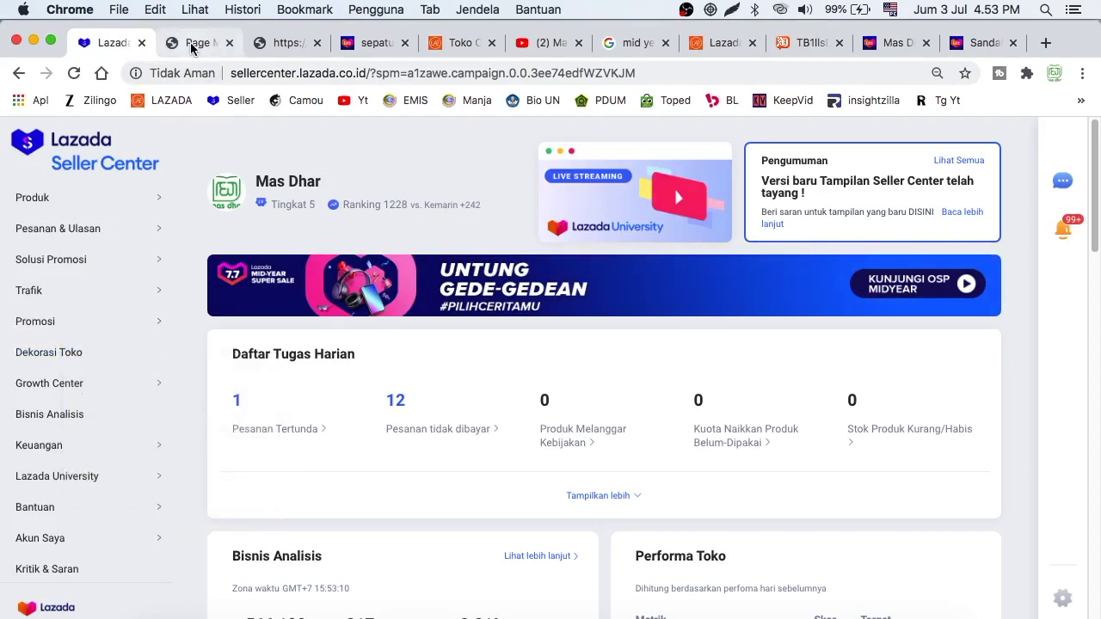
left_click(197, 42)
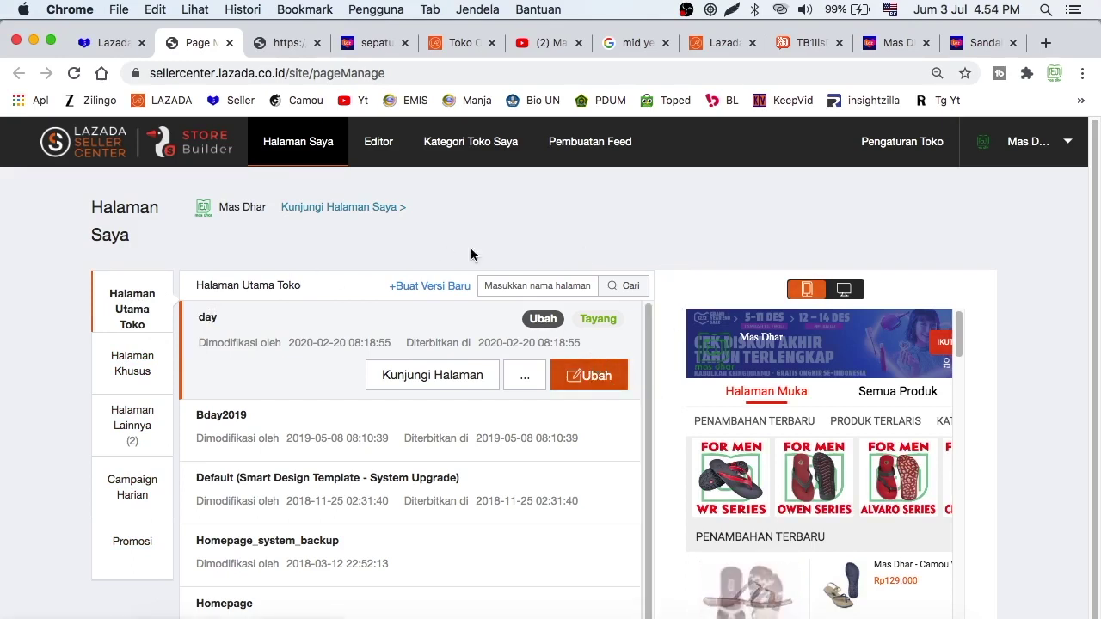
left_click(295, 45)
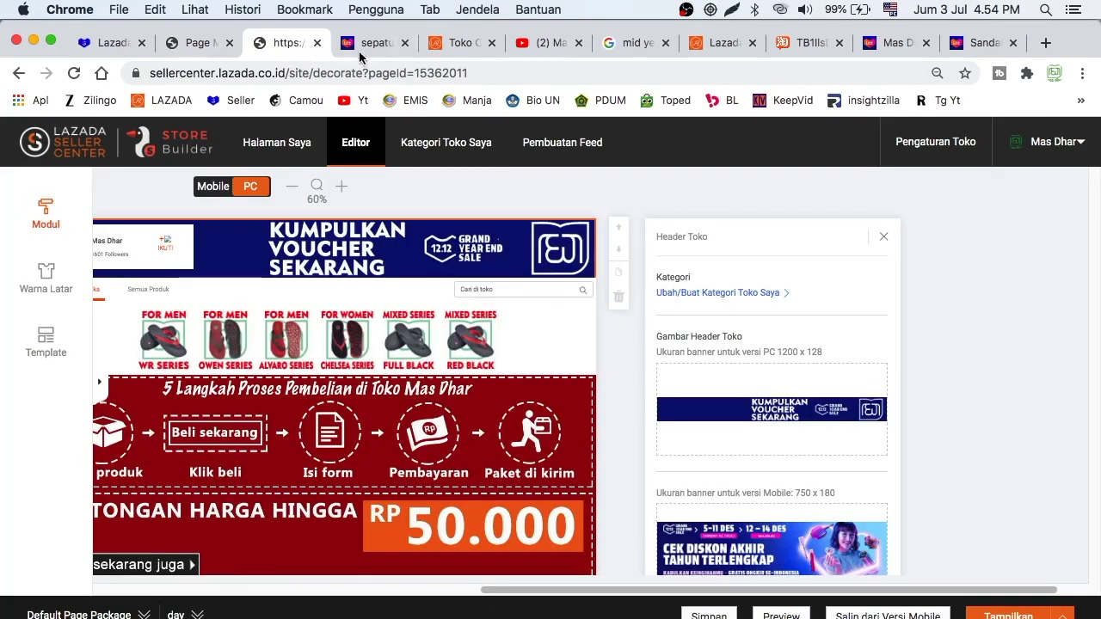
Scroll the Store Builder homepage to review the Header Toko banner upload fields
left_click_drag(651, 590, 479, 589)
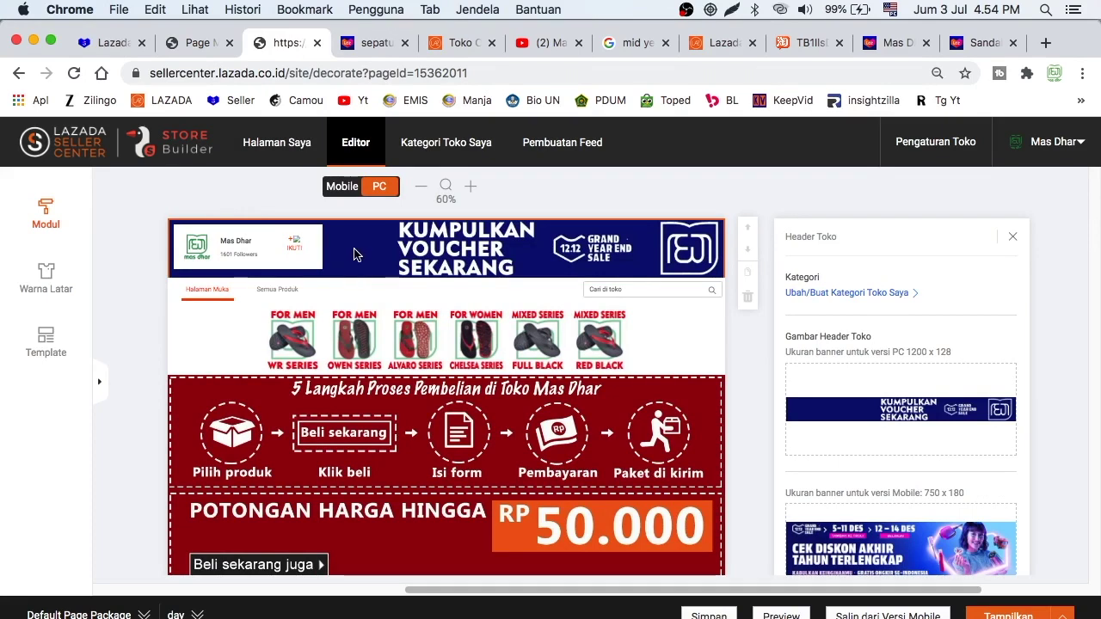
scroll(220, 334, "down", 3)
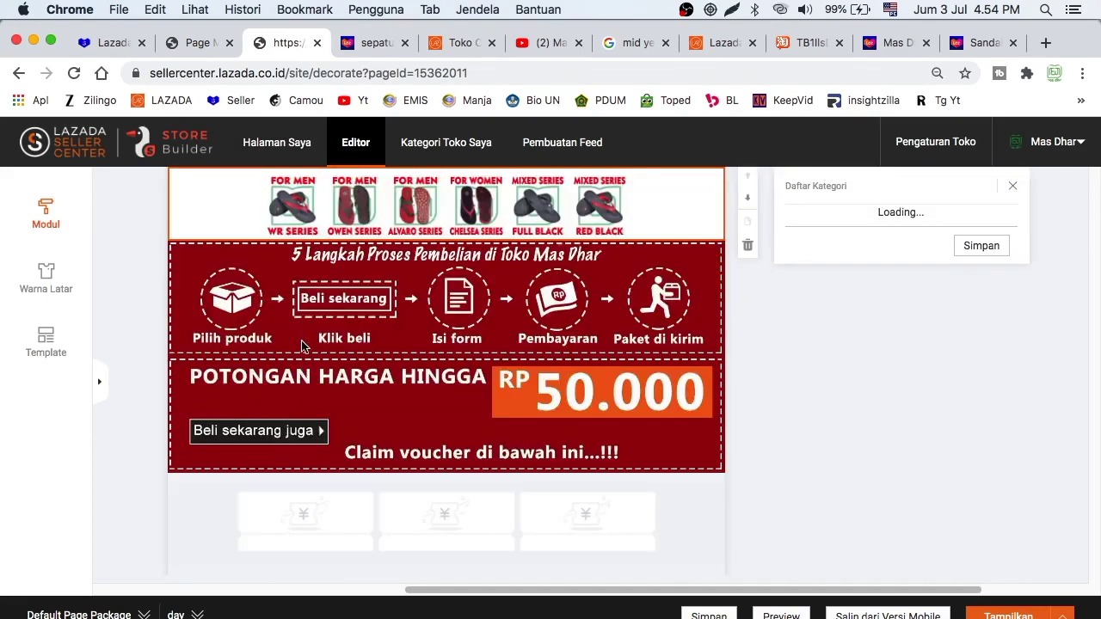
scroll(277, 314, "down", 2)
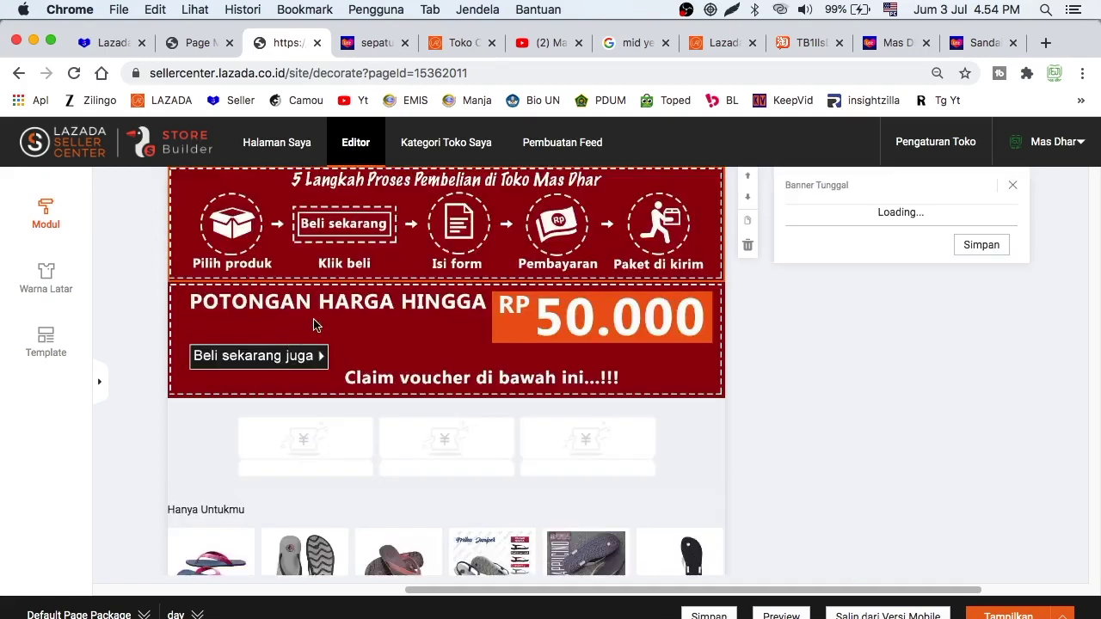
scroll(315, 317, "up", 5)
scroll(370, 249, "down", 1)
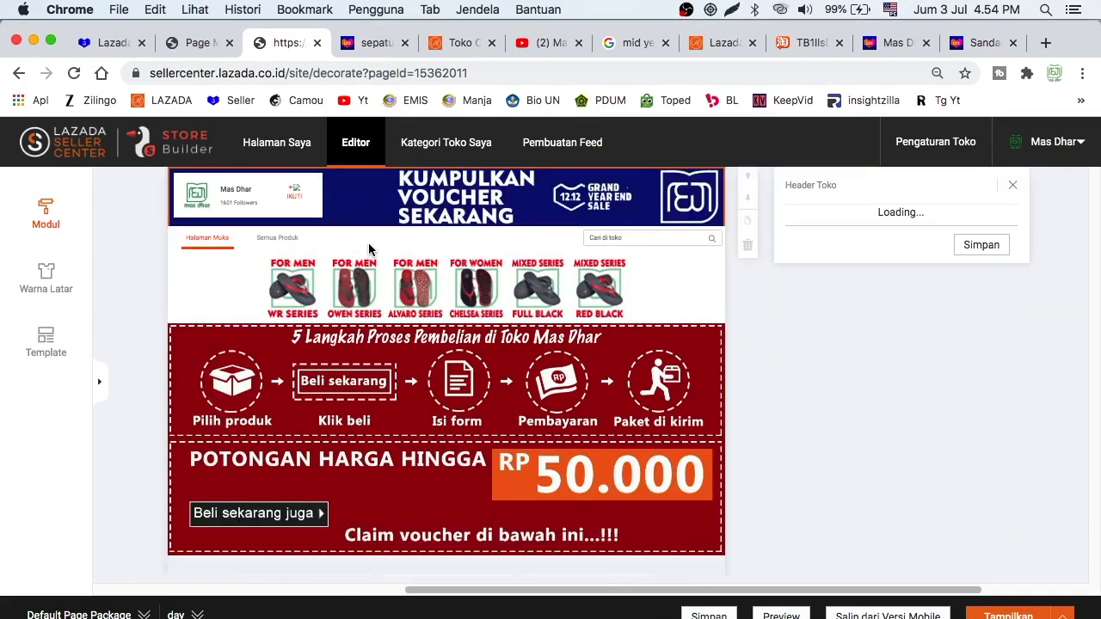
scroll(379, 254, "up", 1)
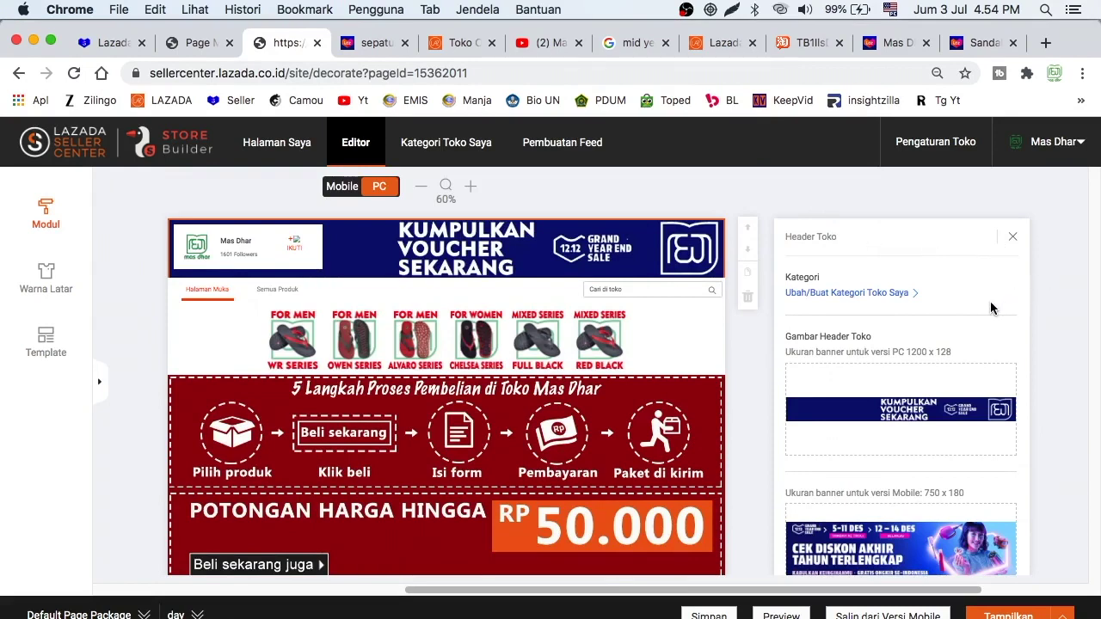
scroll(964, 309, "down", 2)
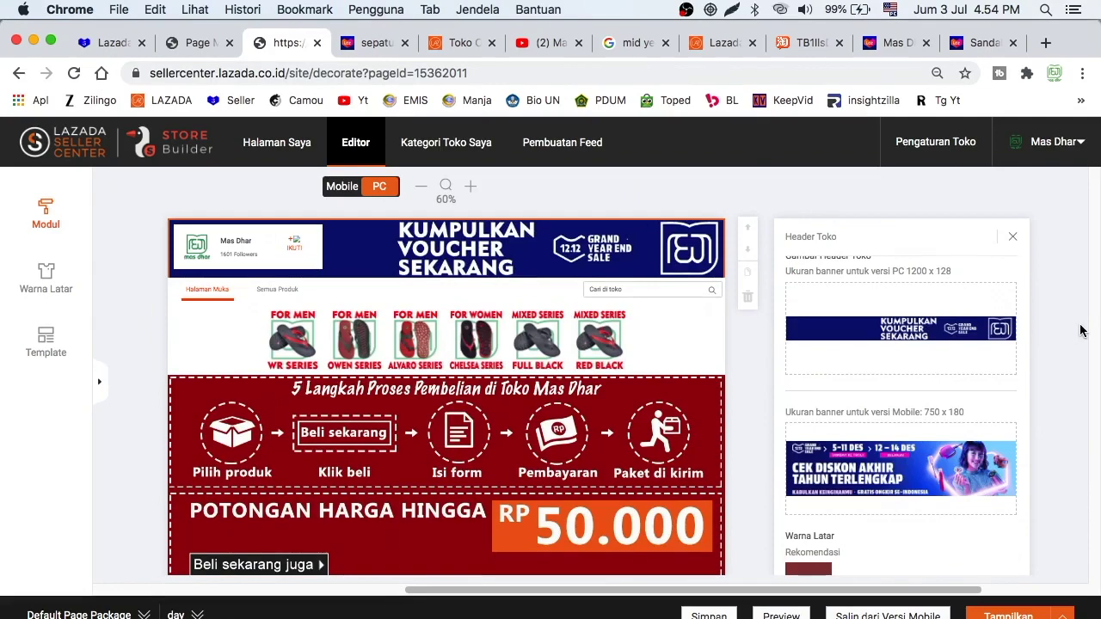
scroll(1066, 331, "down", 3)
scroll(1066, 331, "up", 3)
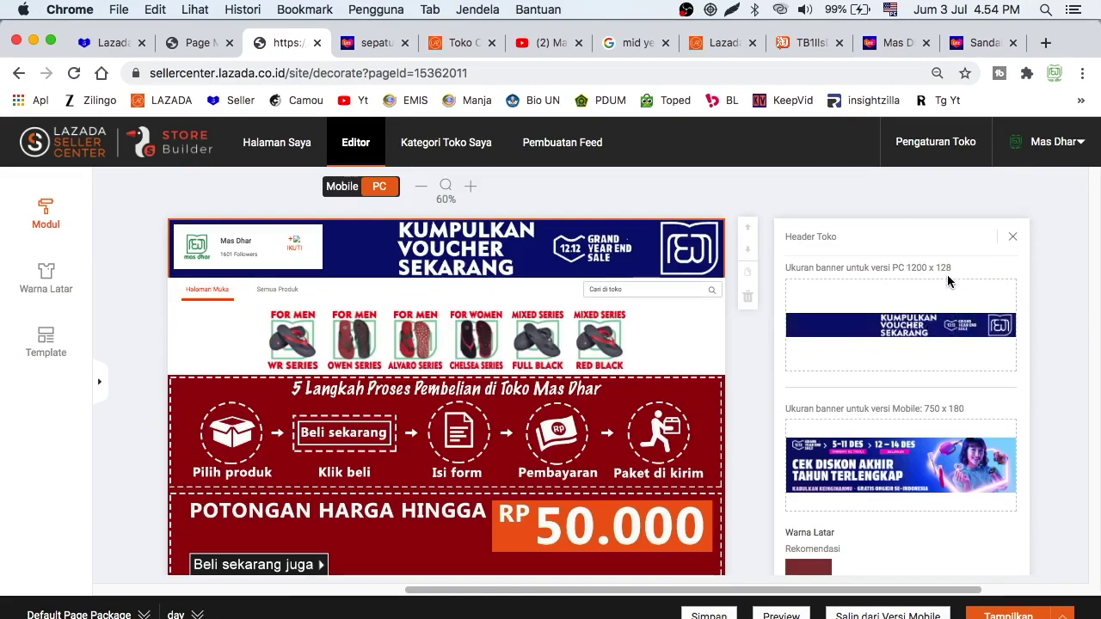
scroll(949, 281, "up", 2)
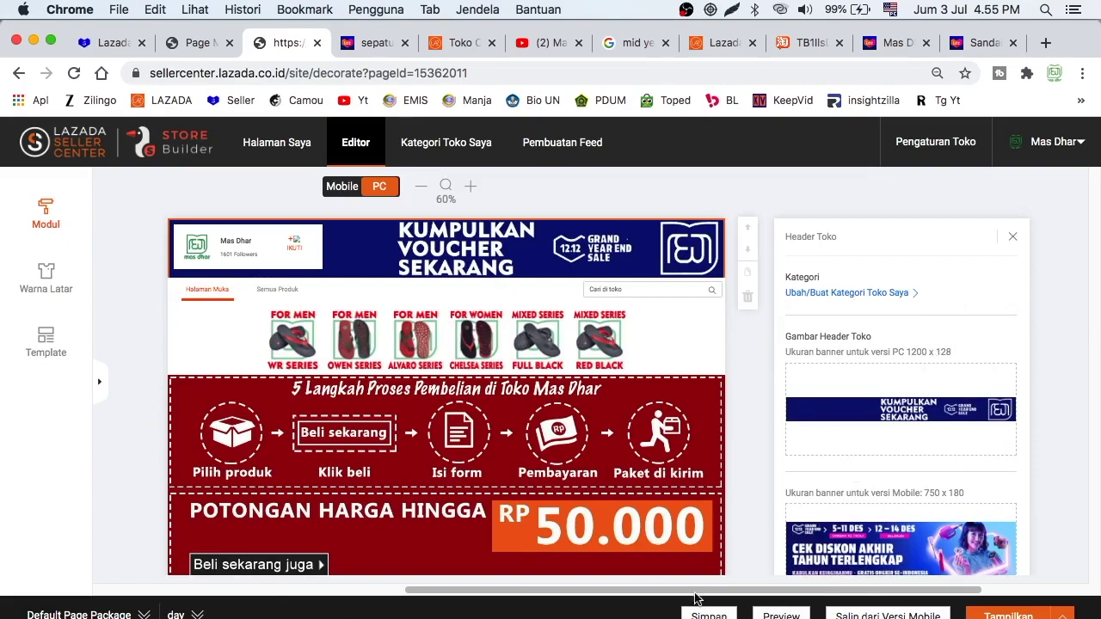
left_click(540, 615)
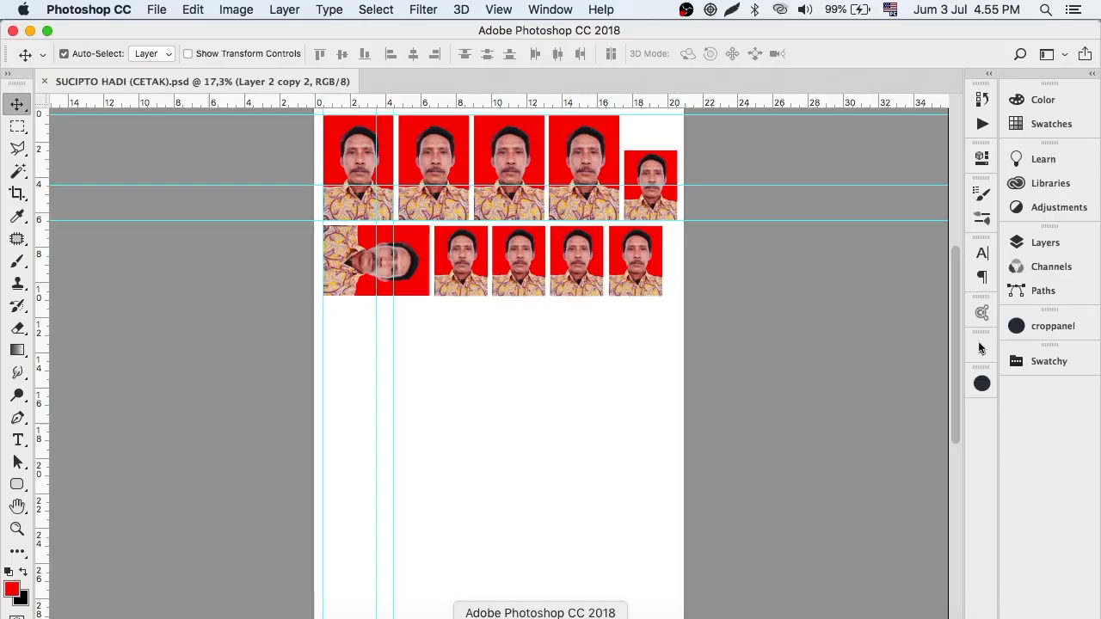
Create a new Untitled-1 document in pixels, width 1200 and height 128
left_click(155, 10)
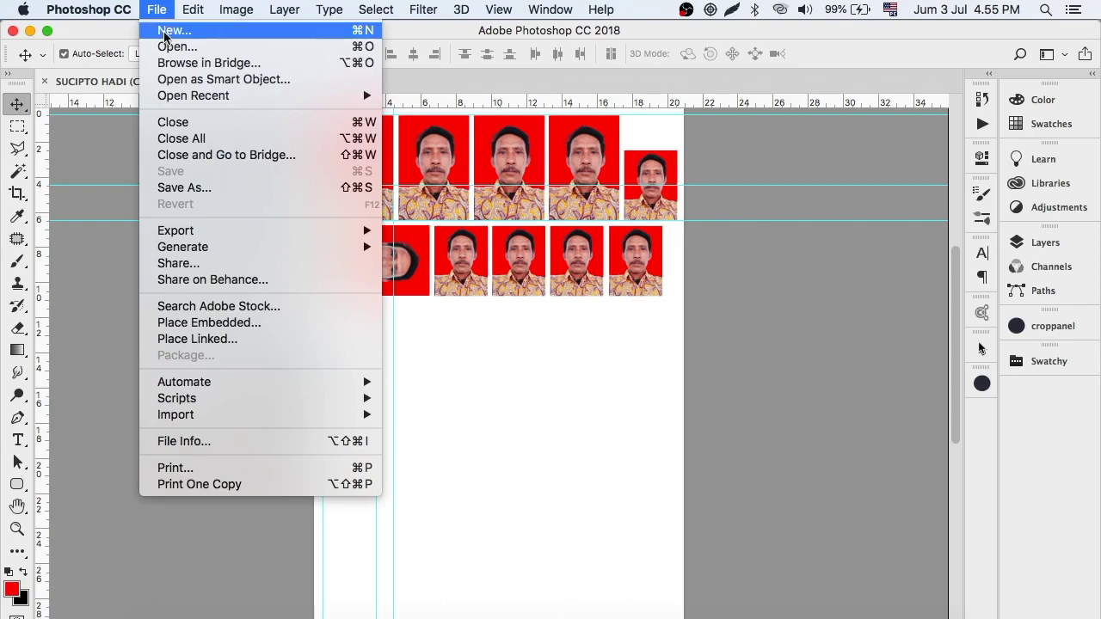
left_click(172, 31)
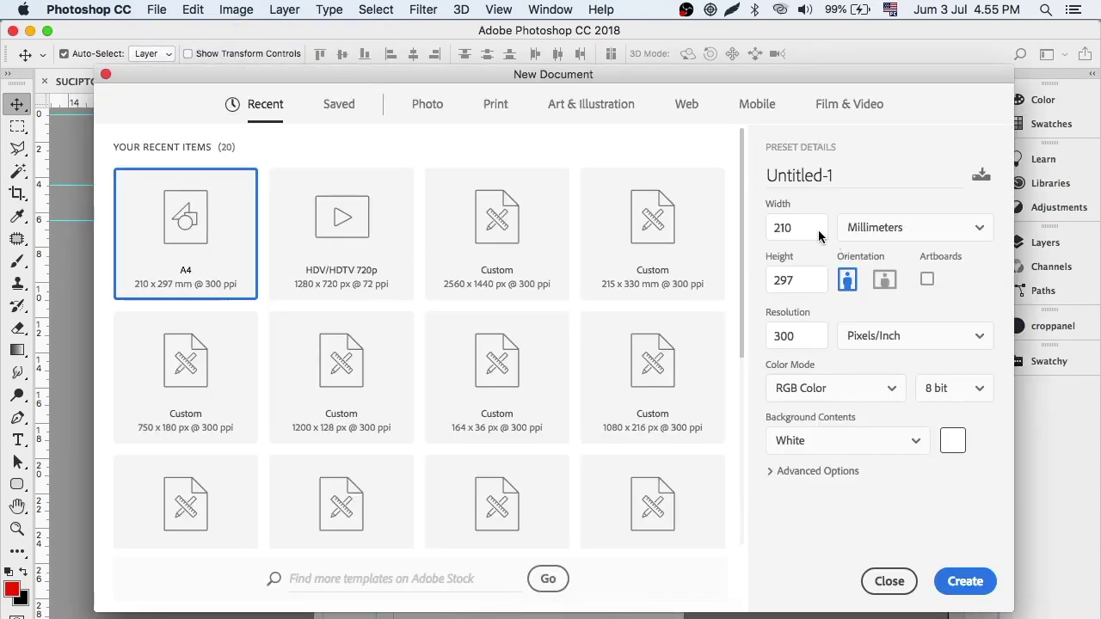
left_click(879, 227)
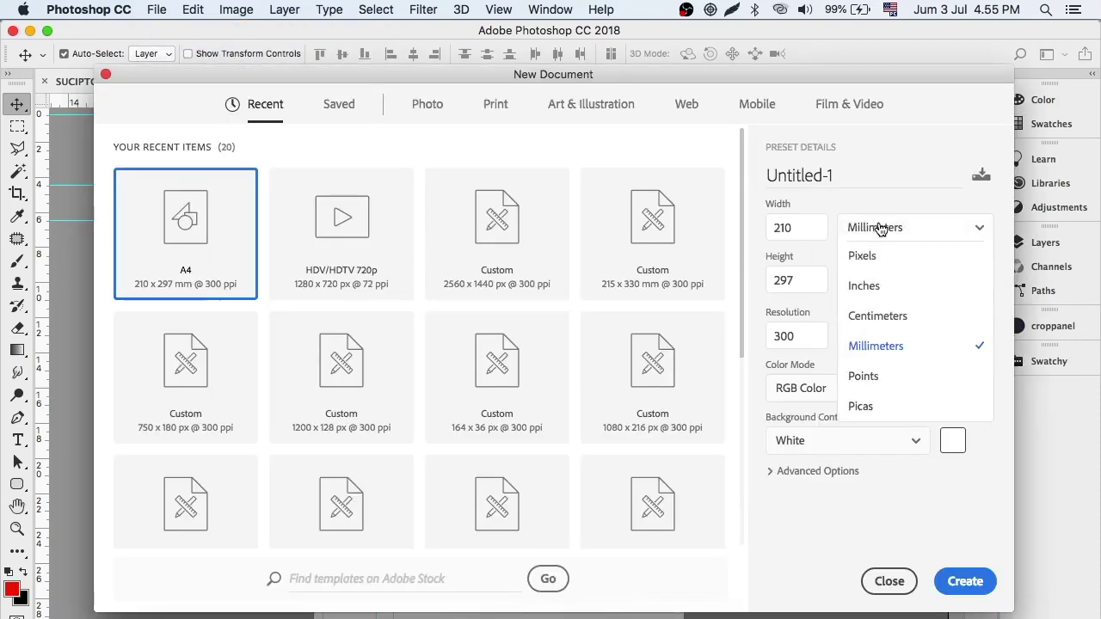
left_click(880, 256)
left_click(809, 224)
left_click_drag(809, 223, 743, 217)
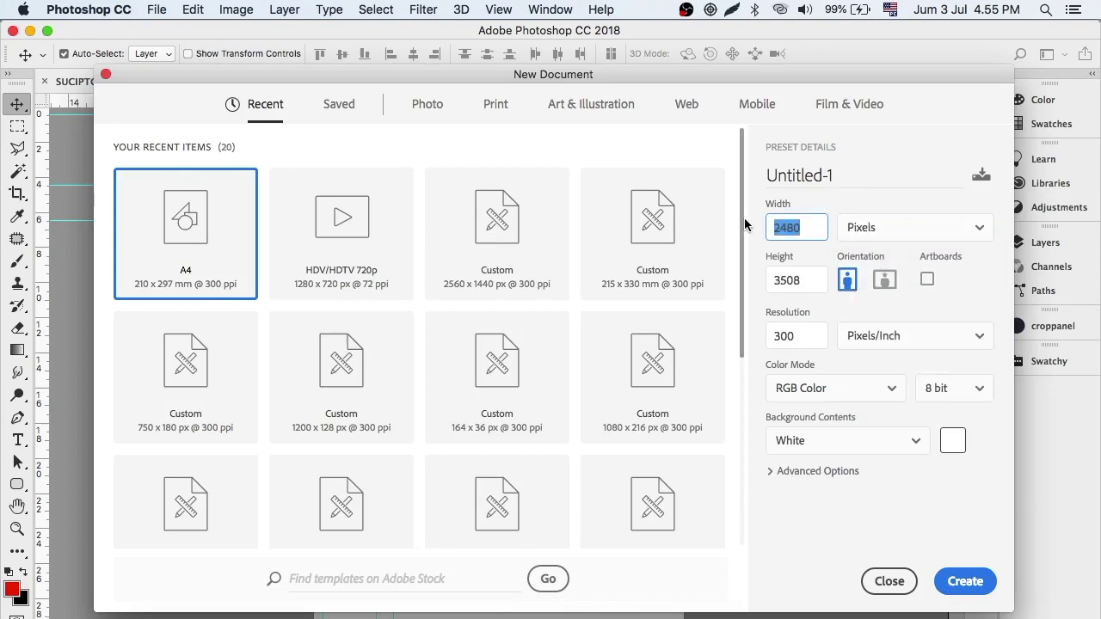
type("1200")
left_click_drag(804, 281, 741, 281)
type("1")
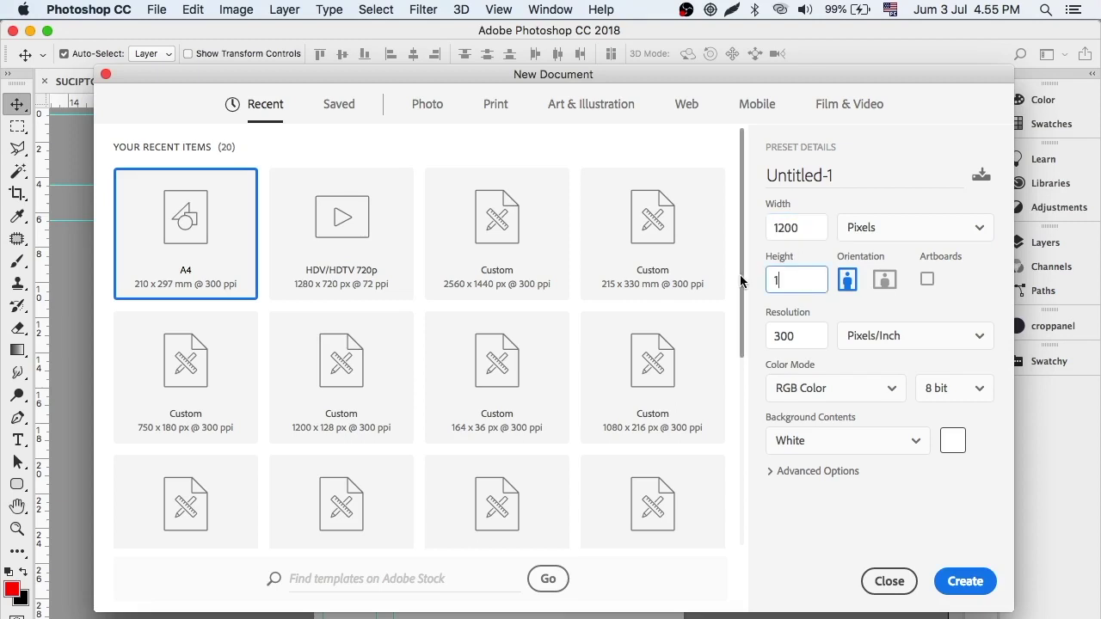
left_click(970, 581)
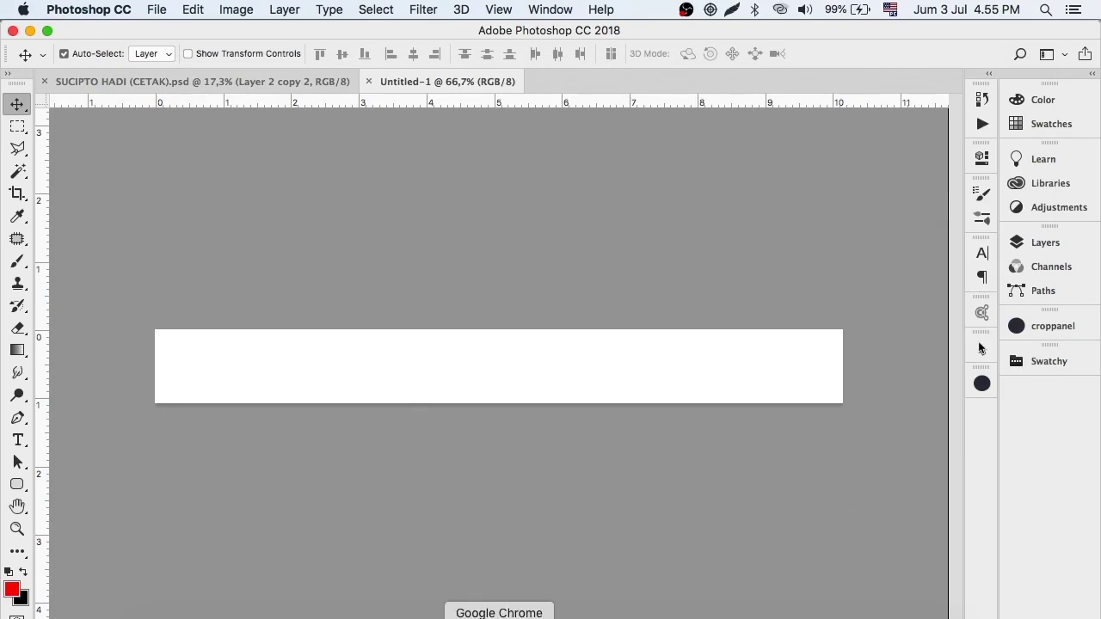
left_click(499, 616)
Screenshot the store page's header banner area and save the image to DATA
left_click(894, 43)
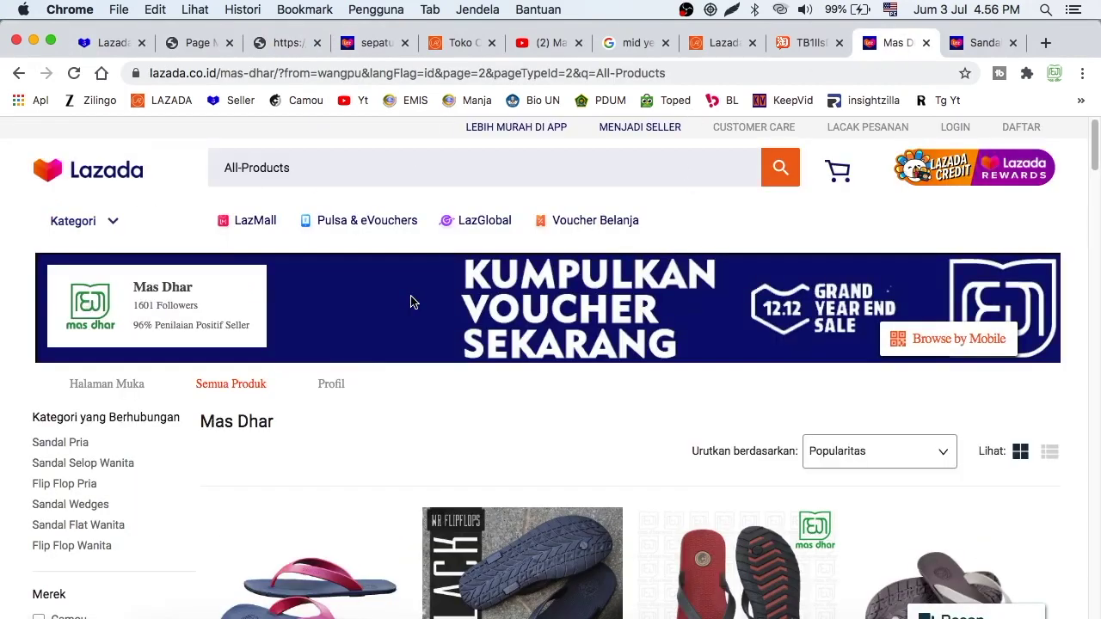
key("super+shift+4")
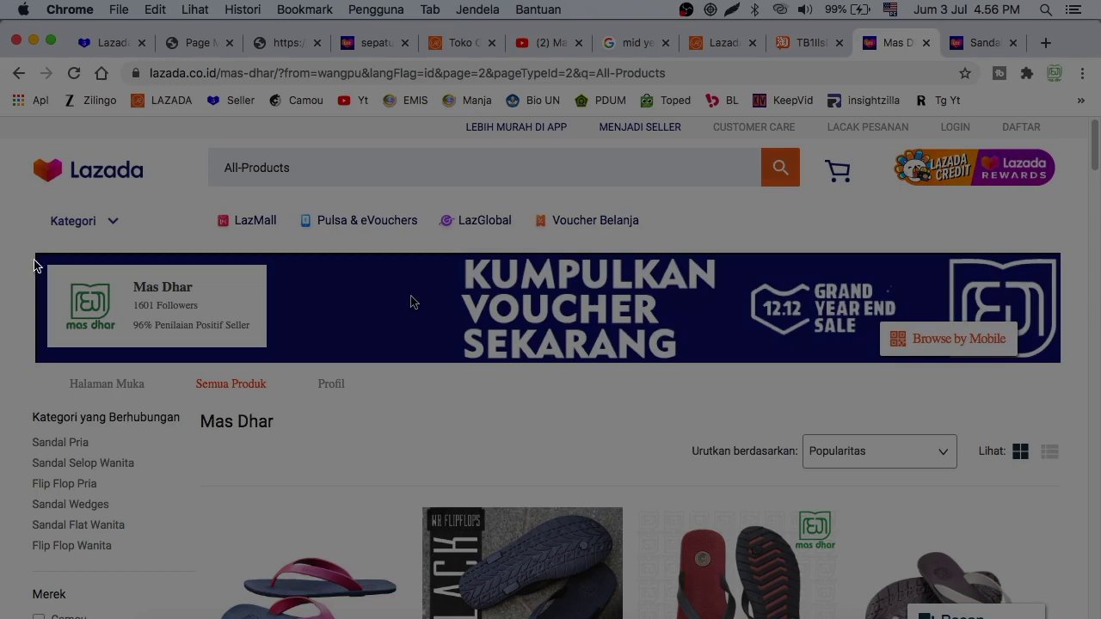
left_click_drag(36, 260, 1057, 363)
left_click_drag(546, 253, 546, 250)
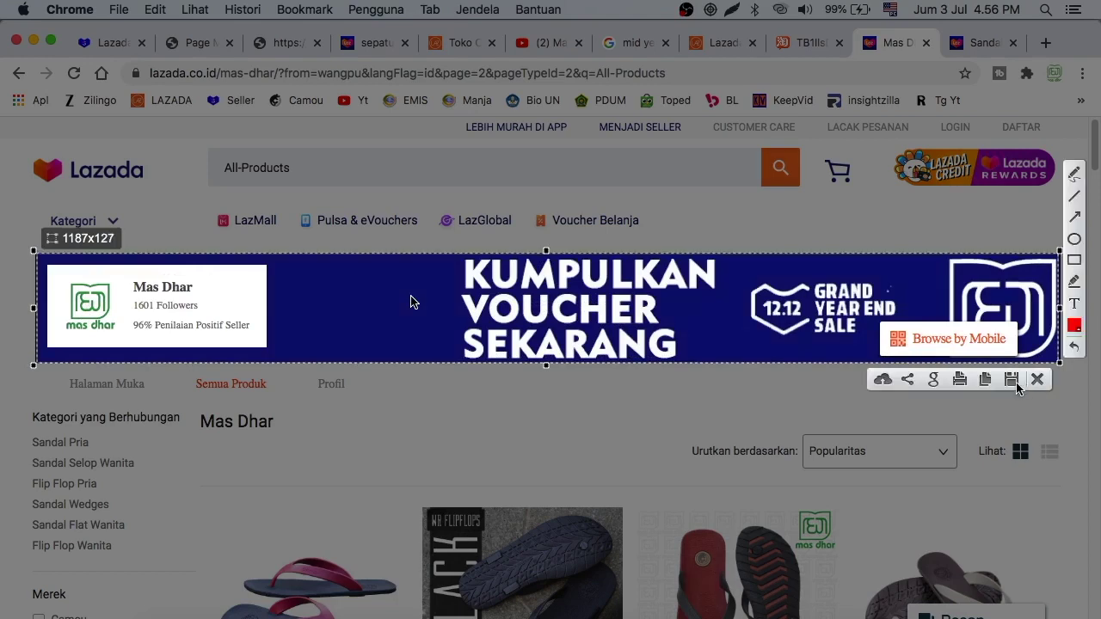
left_click(1011, 379)
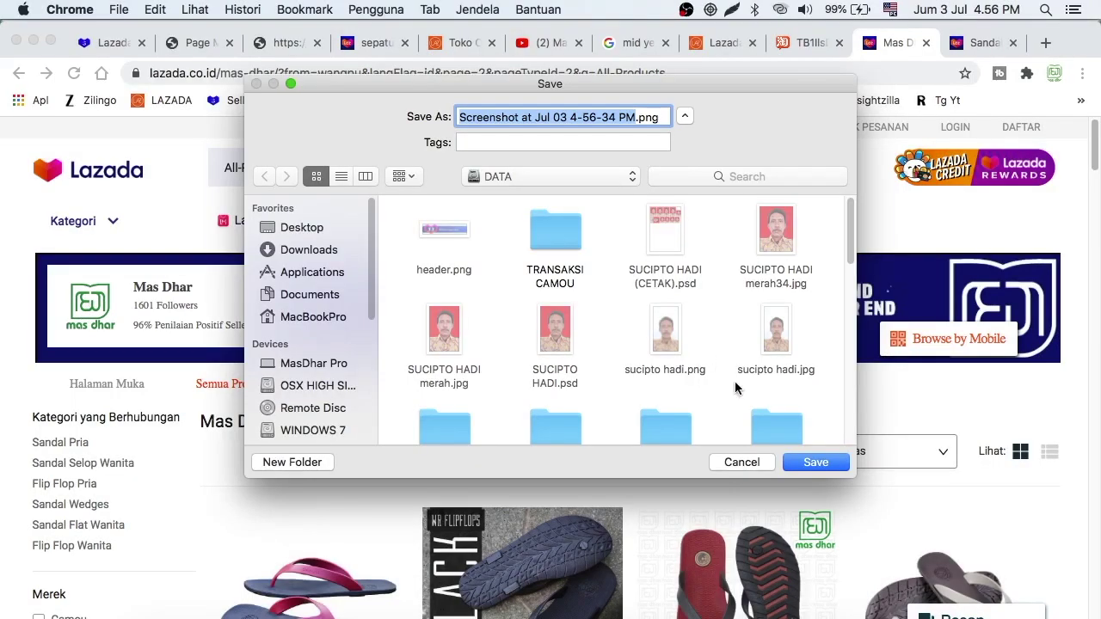
left_click(815, 463)
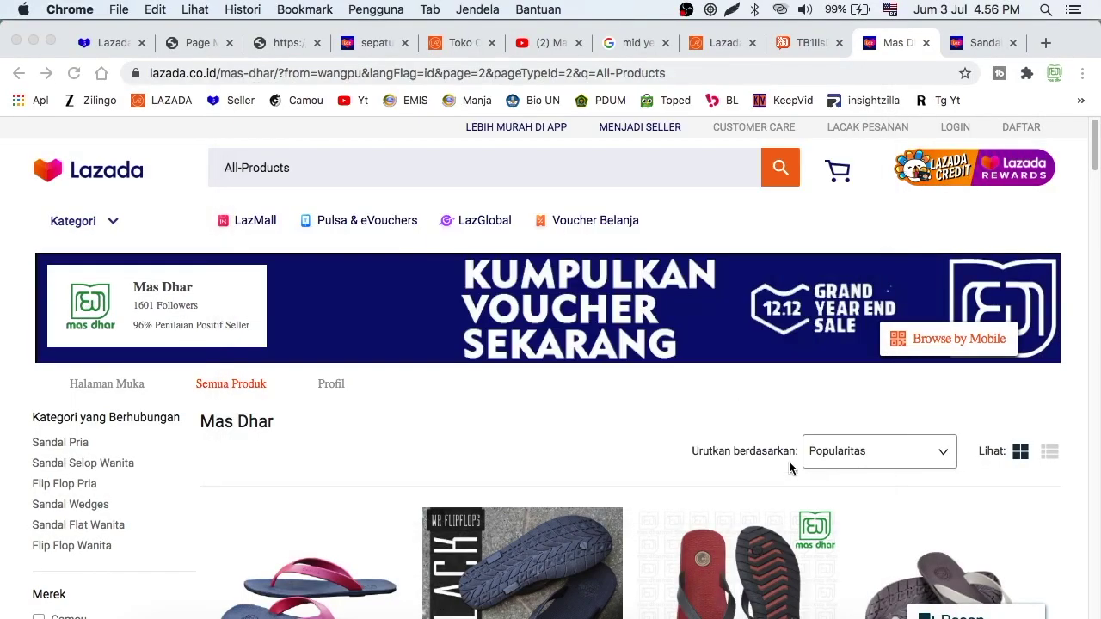
left_click(540, 618)
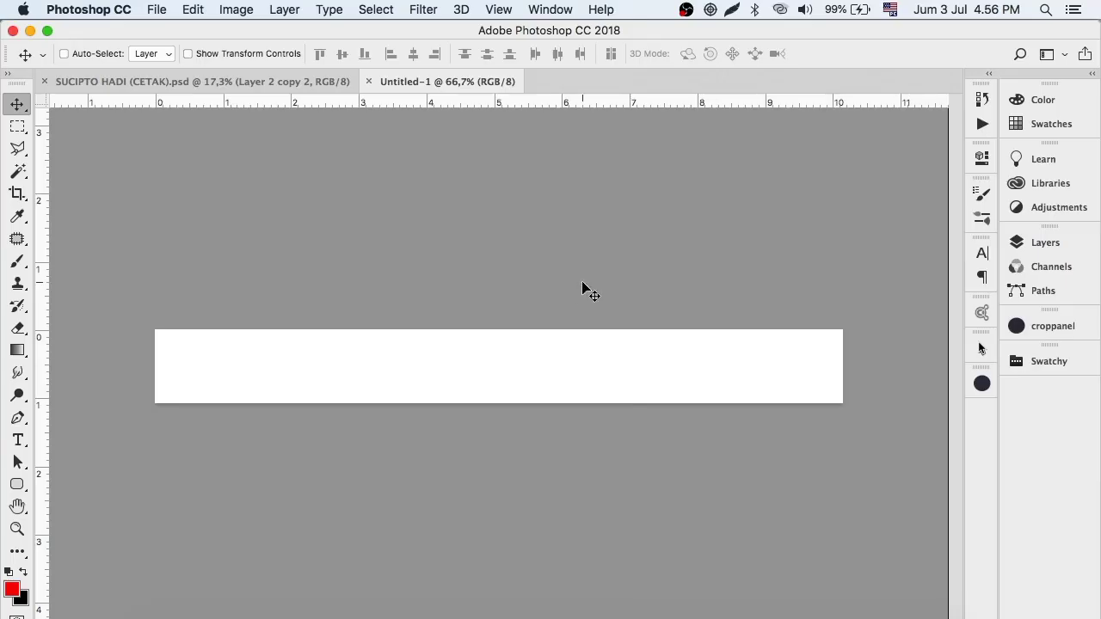
Open the new banner screenshot from the DATA folder
key("super+o")
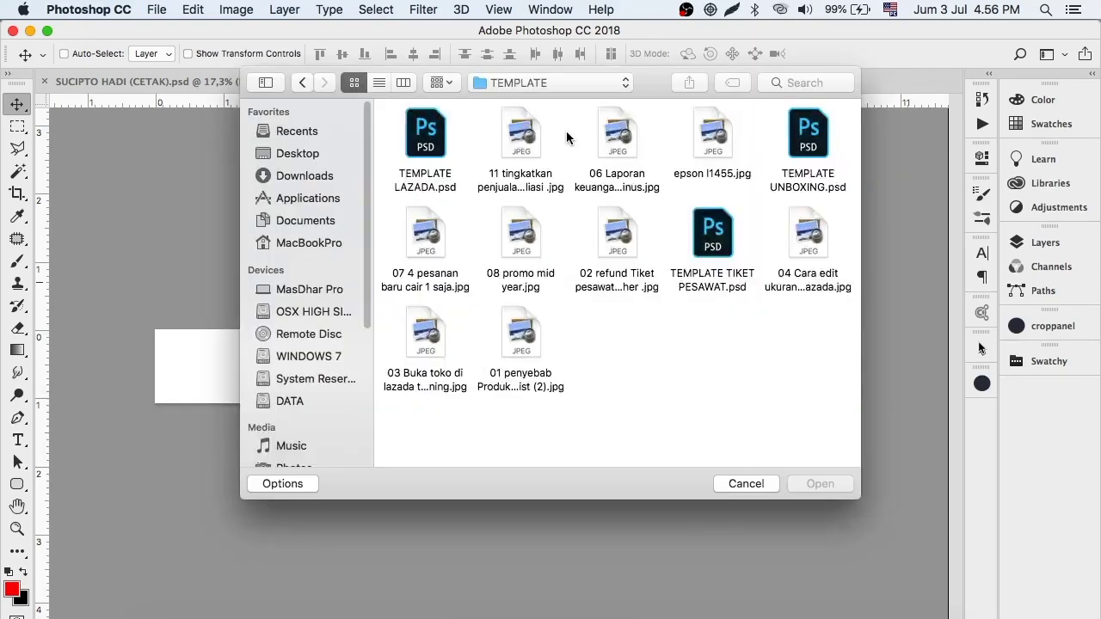
left_click(505, 83)
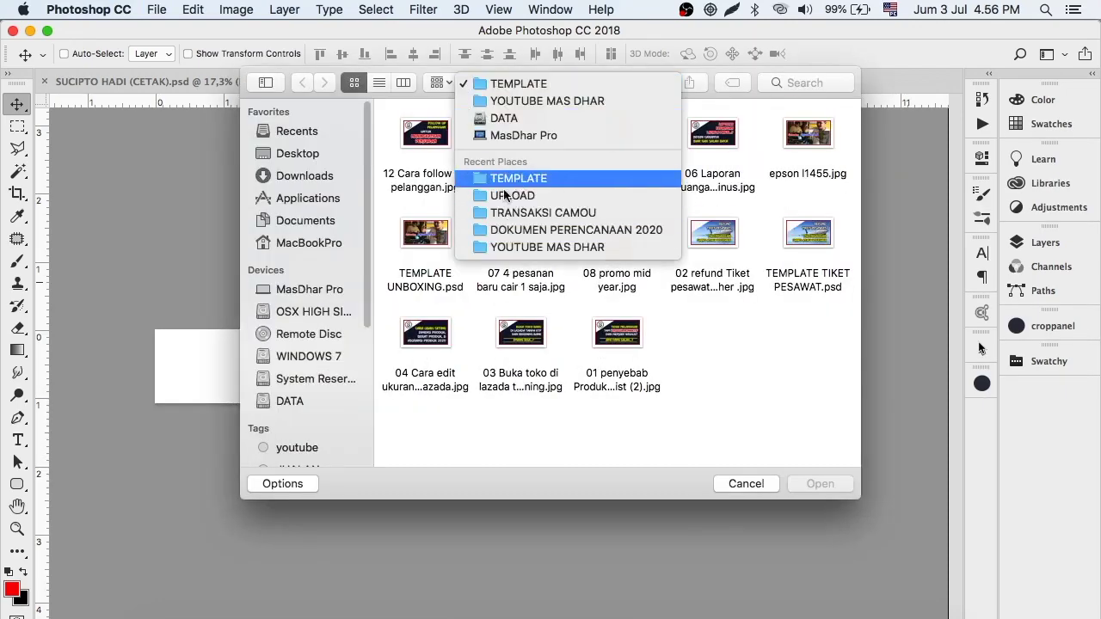
left_click(290, 403)
left_click(290, 403)
left_click(448, 128)
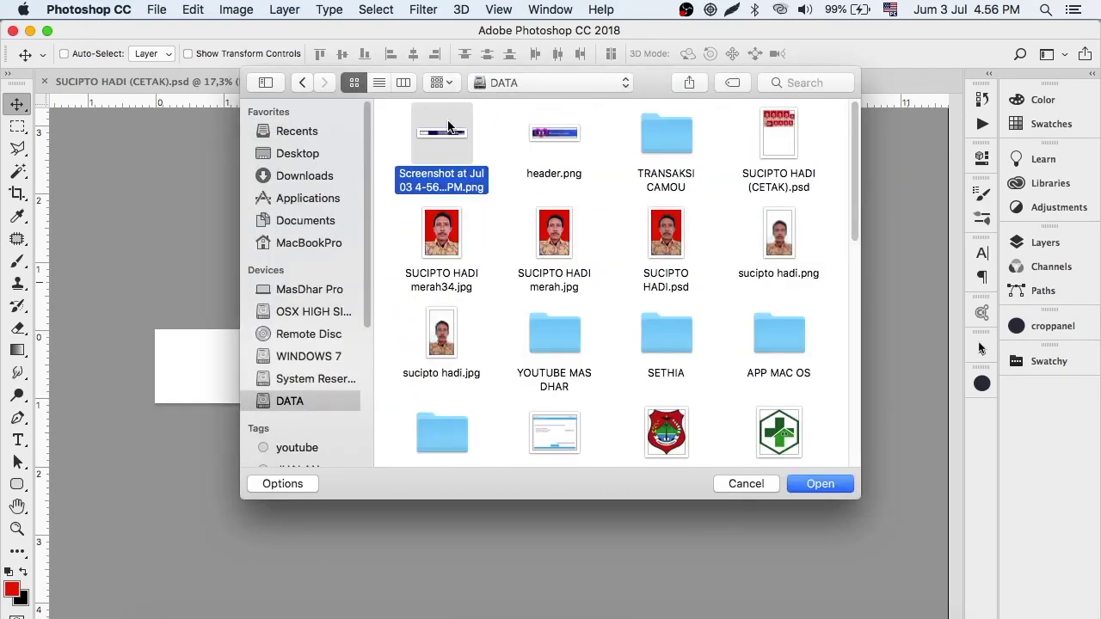
left_click(820, 484)
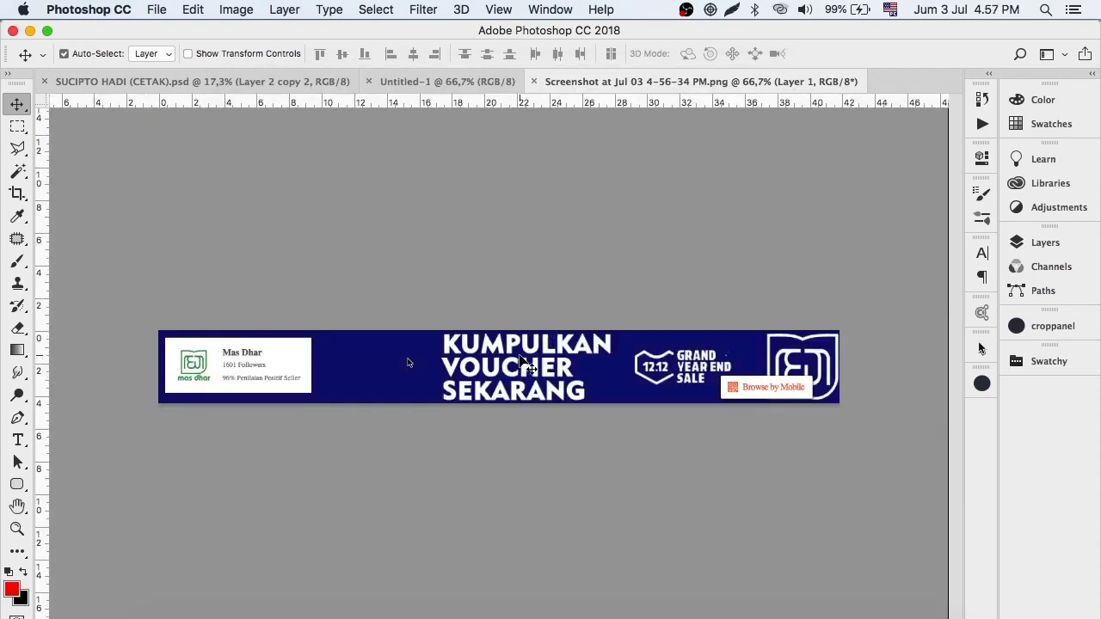
Drag the banner into Untitled-1, align it, and add a vertical guide at 2,53 cm
mouse_move(521, 361)
left_mouse_down()
mouse_move(418, 248)
mouse_move(434, 362)
mouse_move(477, 378)
mouse_move(499, 368)
left_mouse_up()
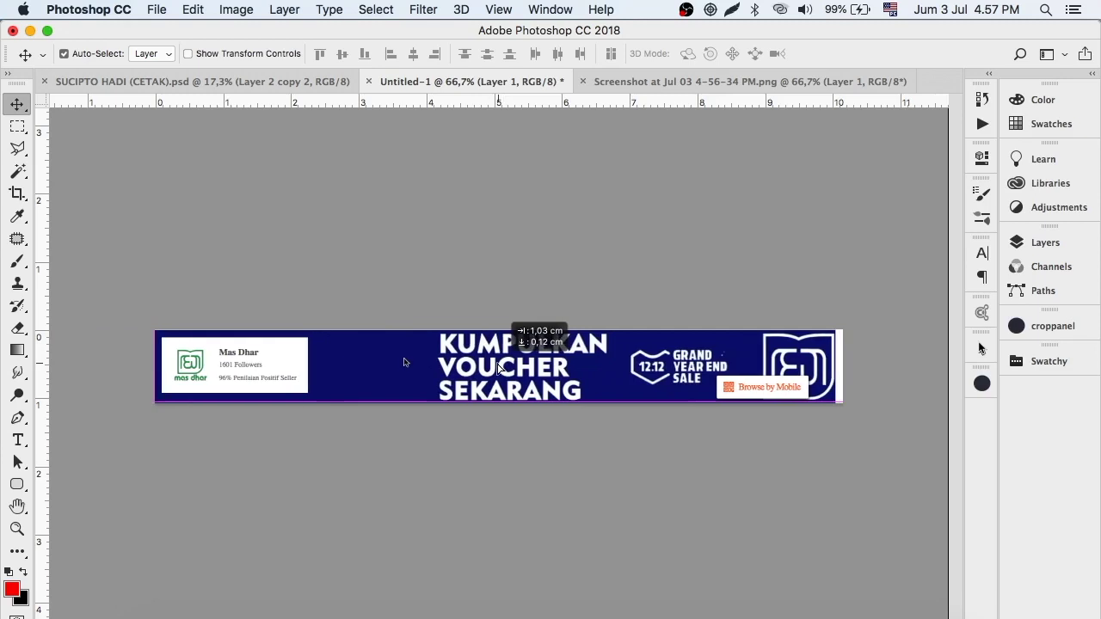
left_click_drag(498, 368, 500, 364)
left_click_drag(41, 284, 327, 322)
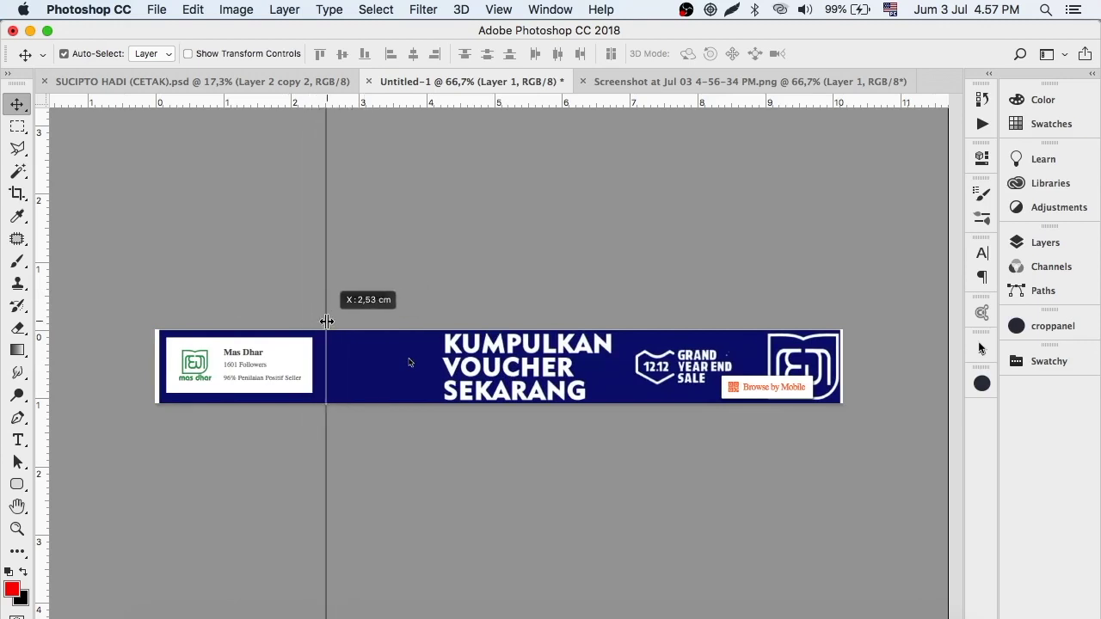
left_click_drag(327, 322, 327, 322)
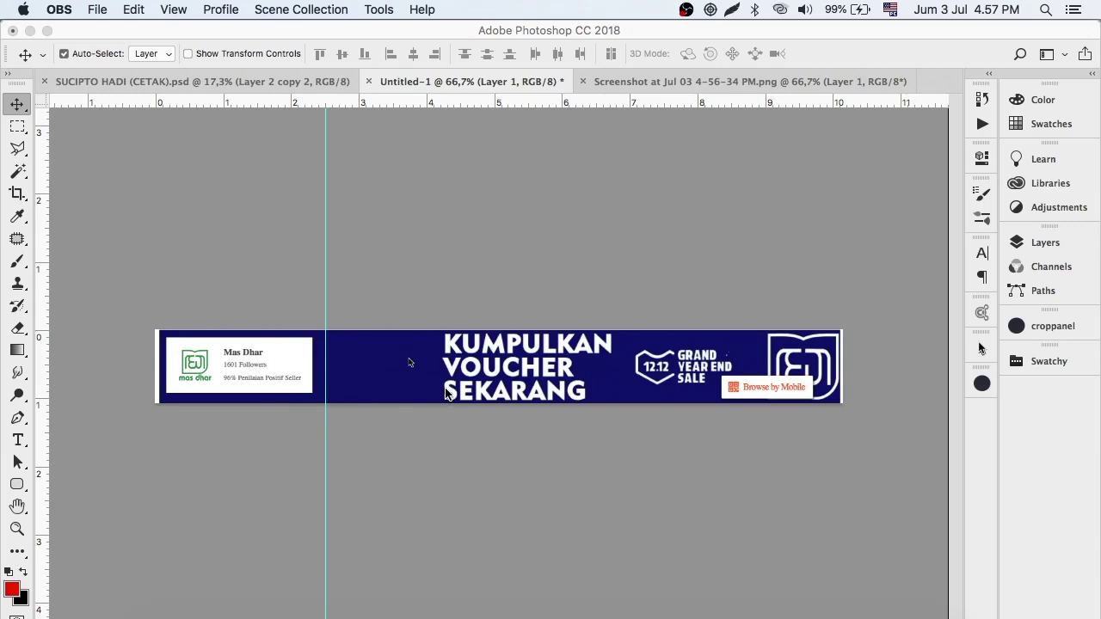
Close the screenshot, open header.png and drag its sale graphic into Untitled-1
left_click(584, 85)
left_click(583, 82)
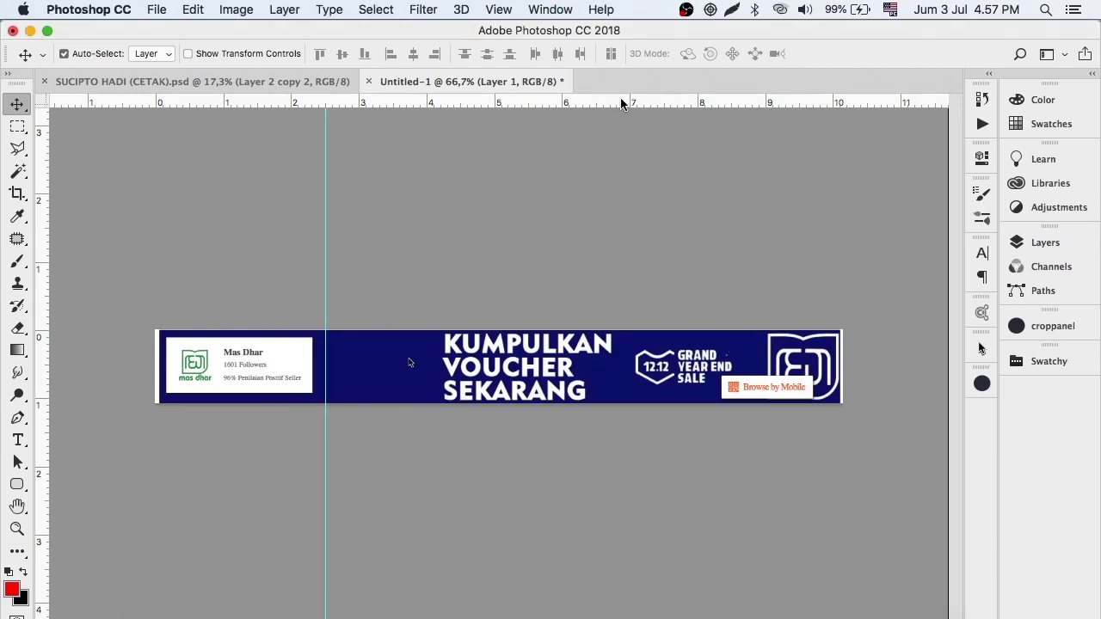
key("super+o")
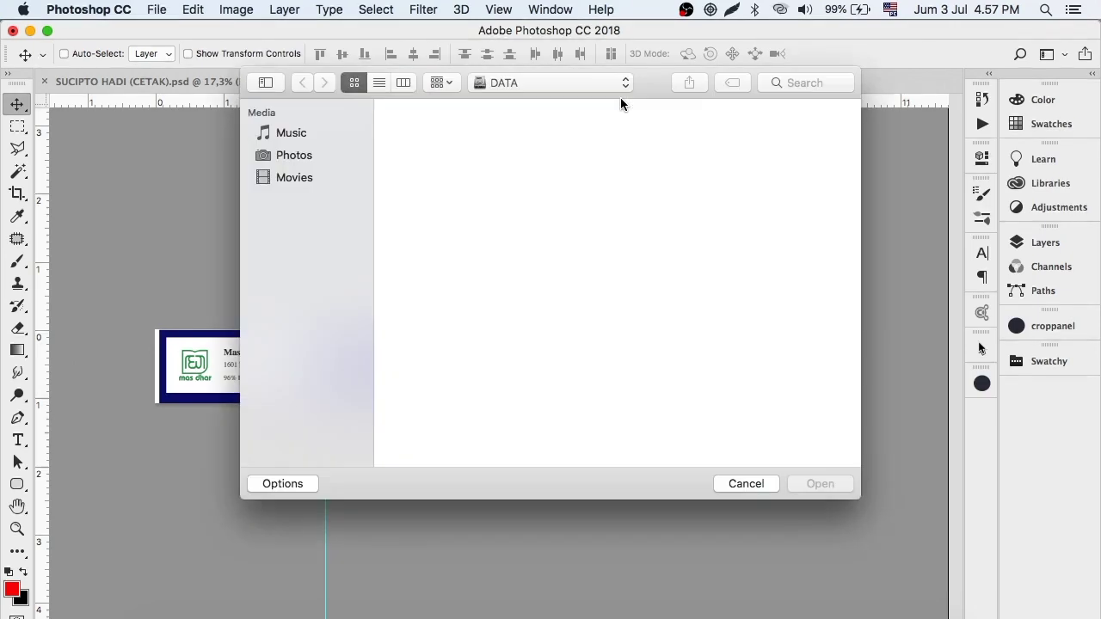
left_click(585, 153)
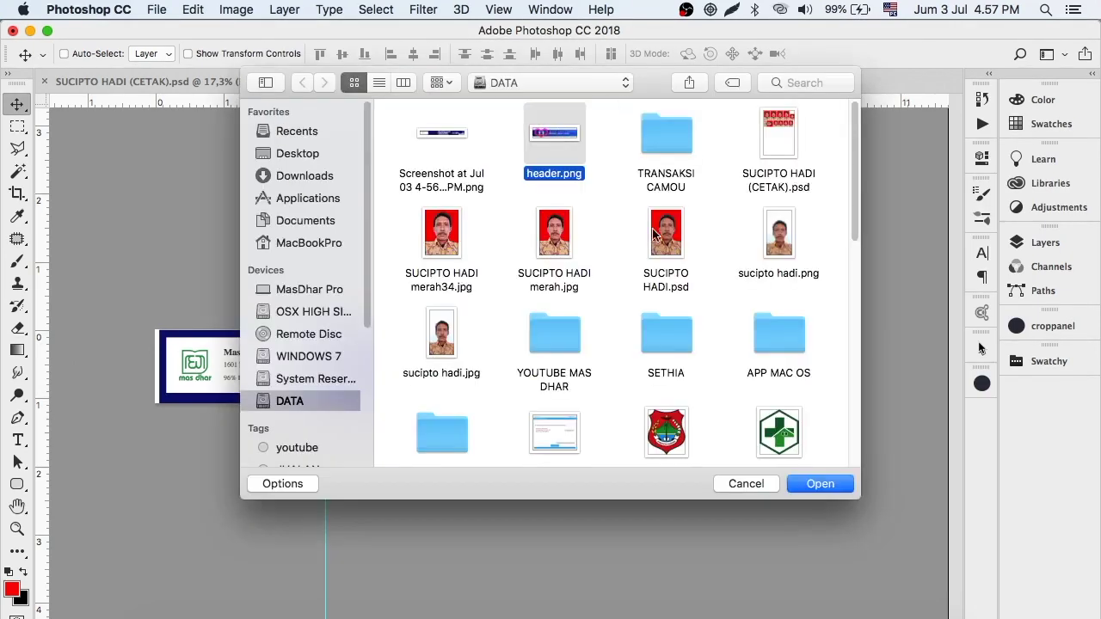
left_click(818, 489)
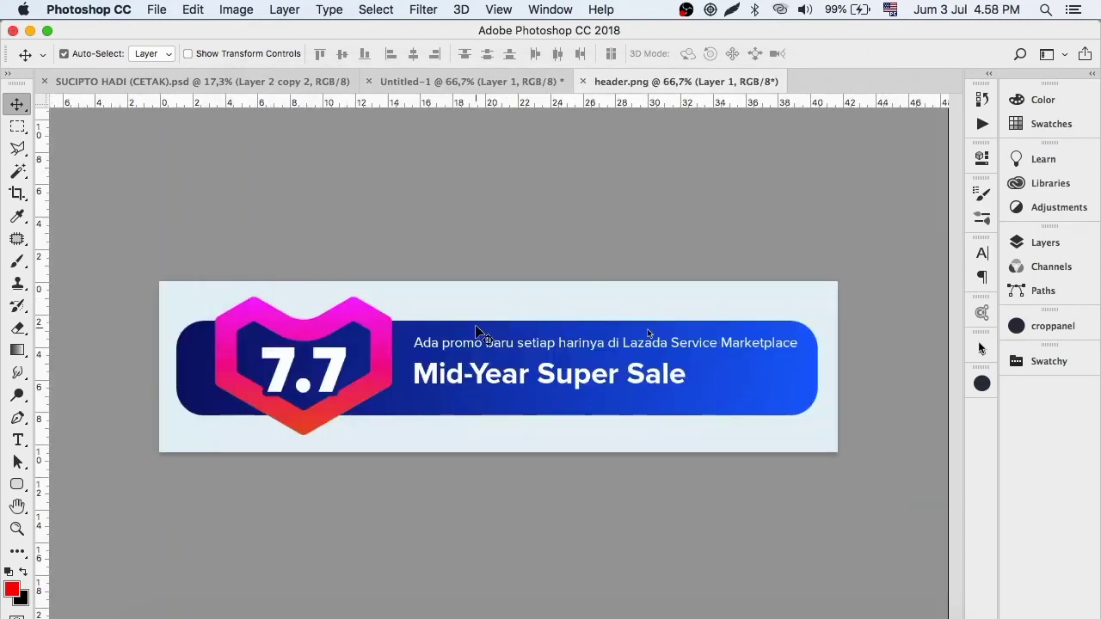
left_click_drag(479, 333, 441, 253)
left_click_drag(439, 370, 507, 362)
Scale the sale graphic to 45,31% and move it to the banner's right end
key("super")
key("super+t")
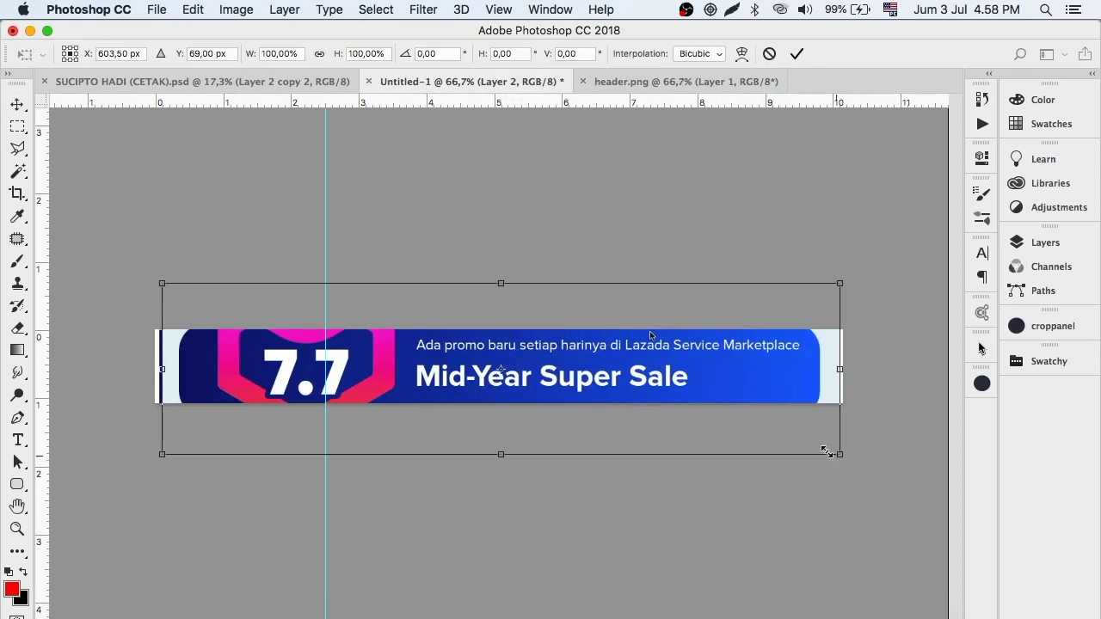
left_click_drag(827, 452, 651, 379)
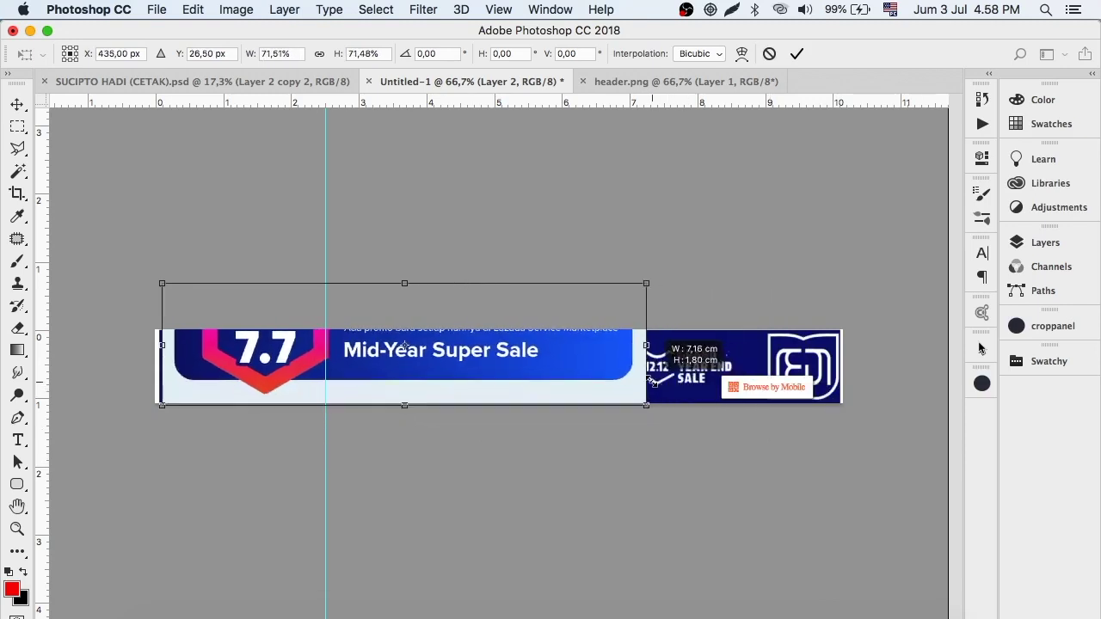
left_click_drag(651, 379, 650, 379)
left_click_drag(163, 284, 332, 363)
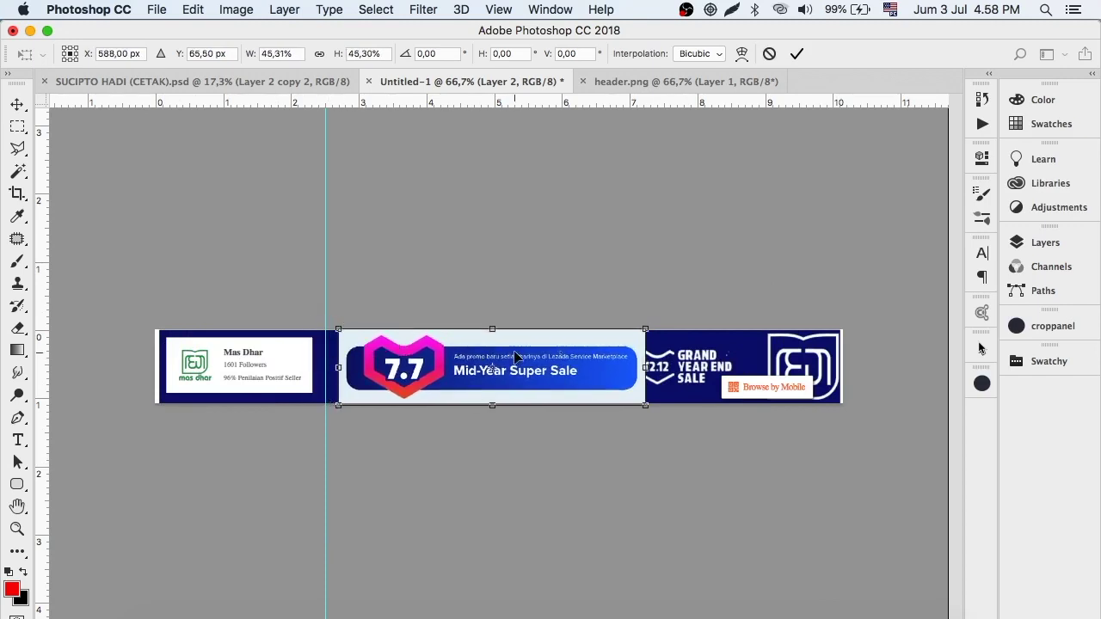
left_click_drag(535, 358, 730, 365)
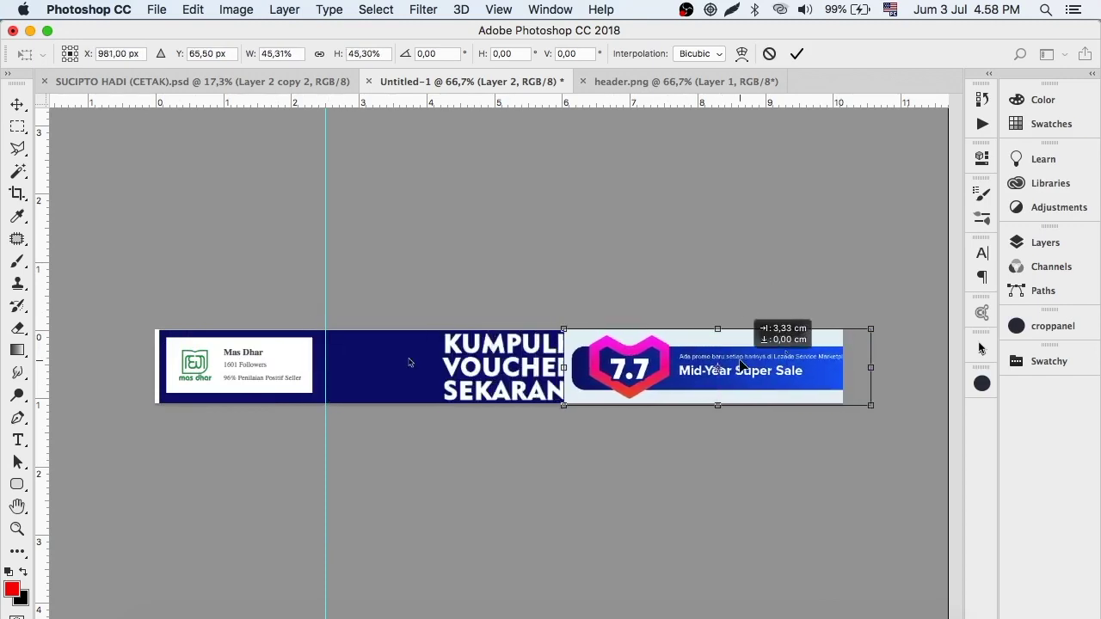
left_click_drag(730, 366, 716, 362)
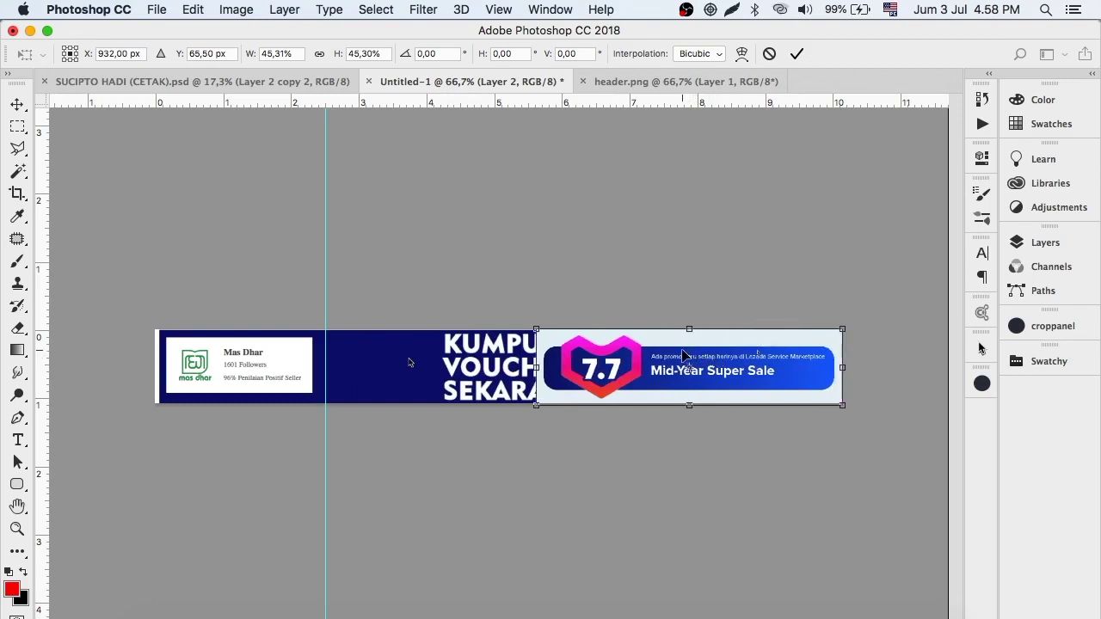
key("Return")
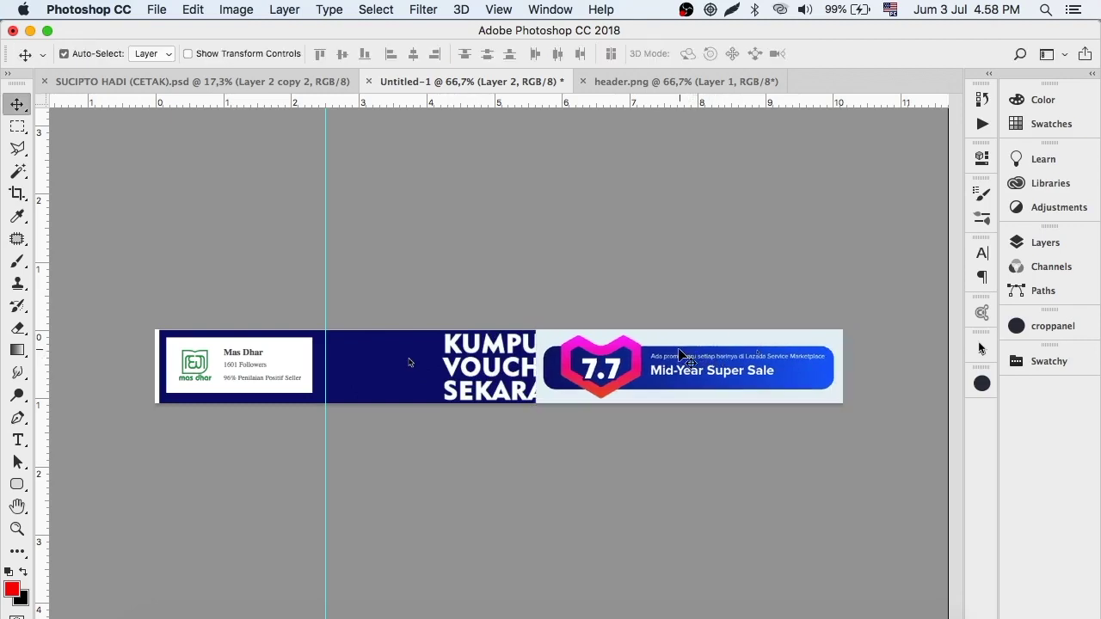
Select Layer 1 and draw a rectangle over the banner's left part
left_click(1034, 242)
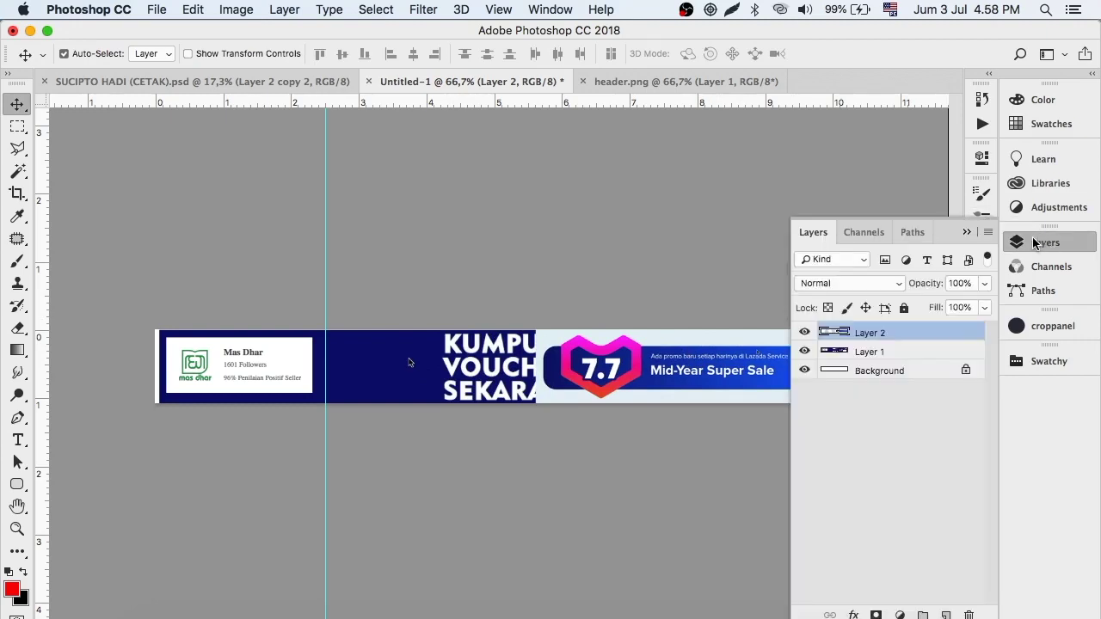
left_click(917, 356)
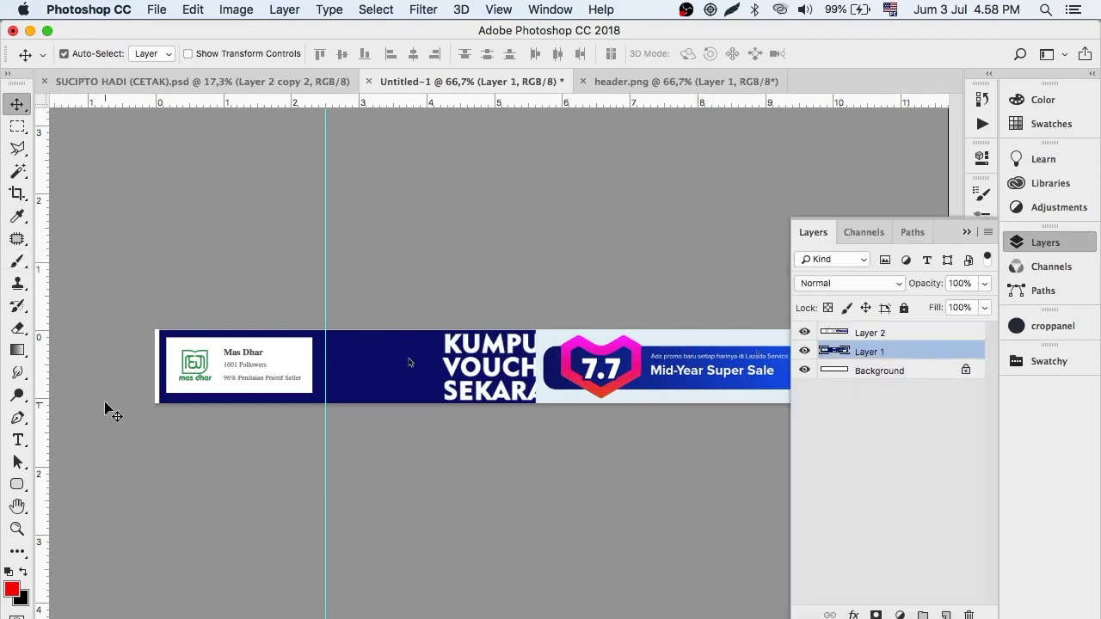
left_click_drag(17, 484, 86, 487)
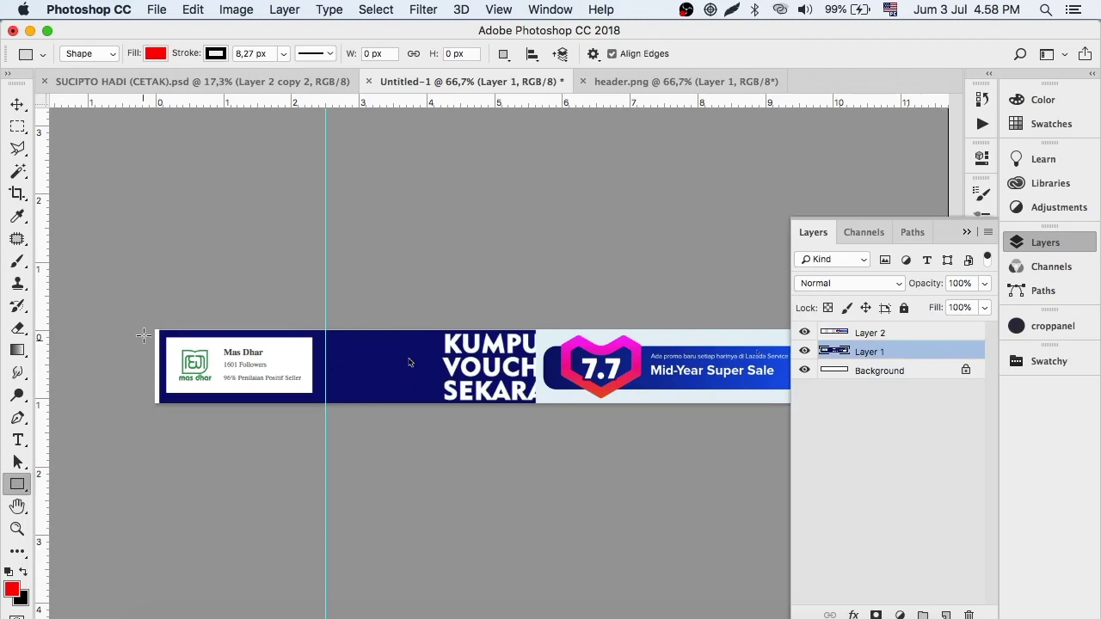
left_click_drag(150, 321, 544, 416)
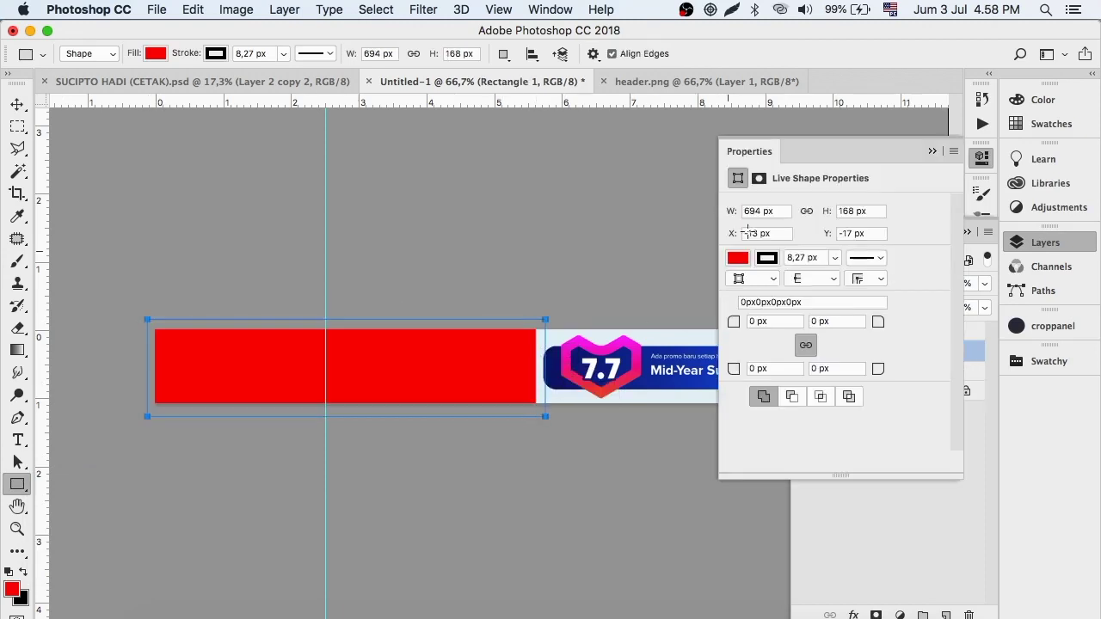
left_click(738, 259)
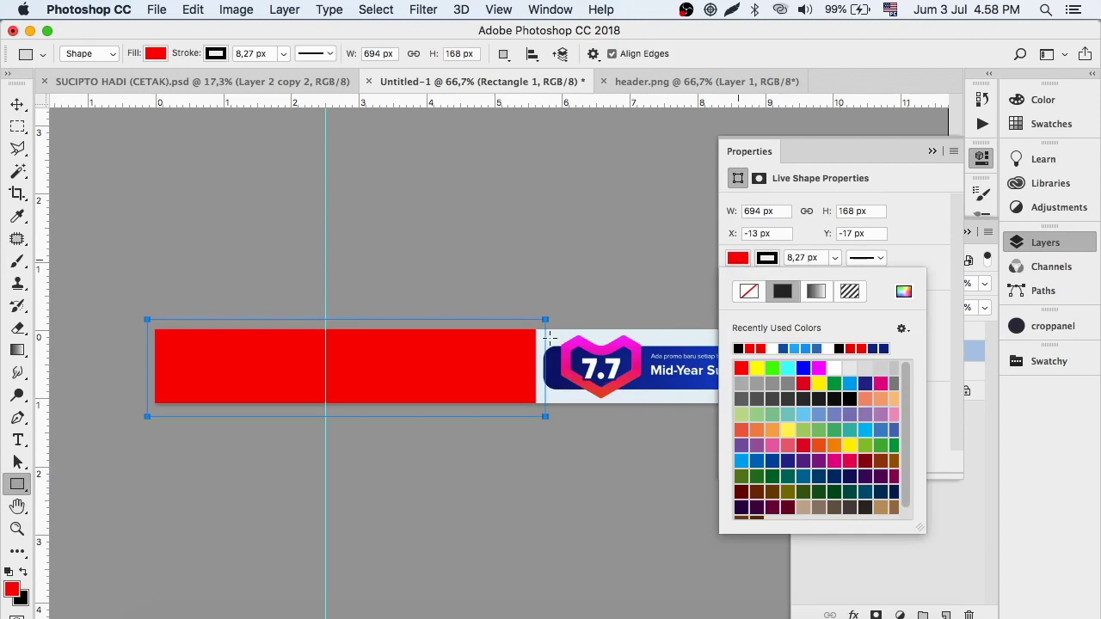
left_click(555, 338)
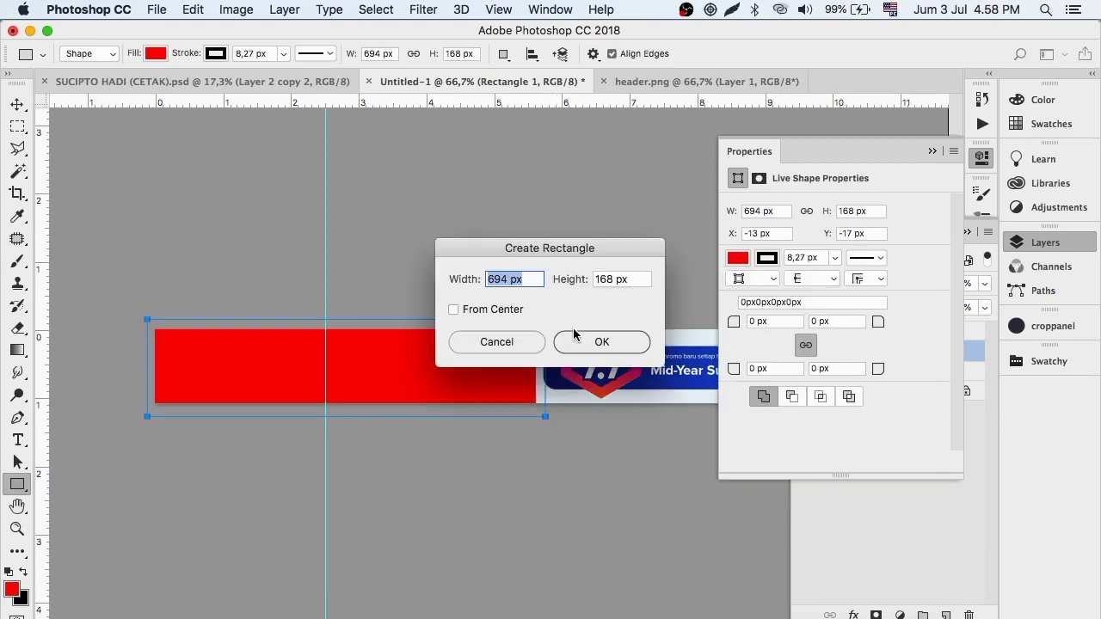
key("Escape")
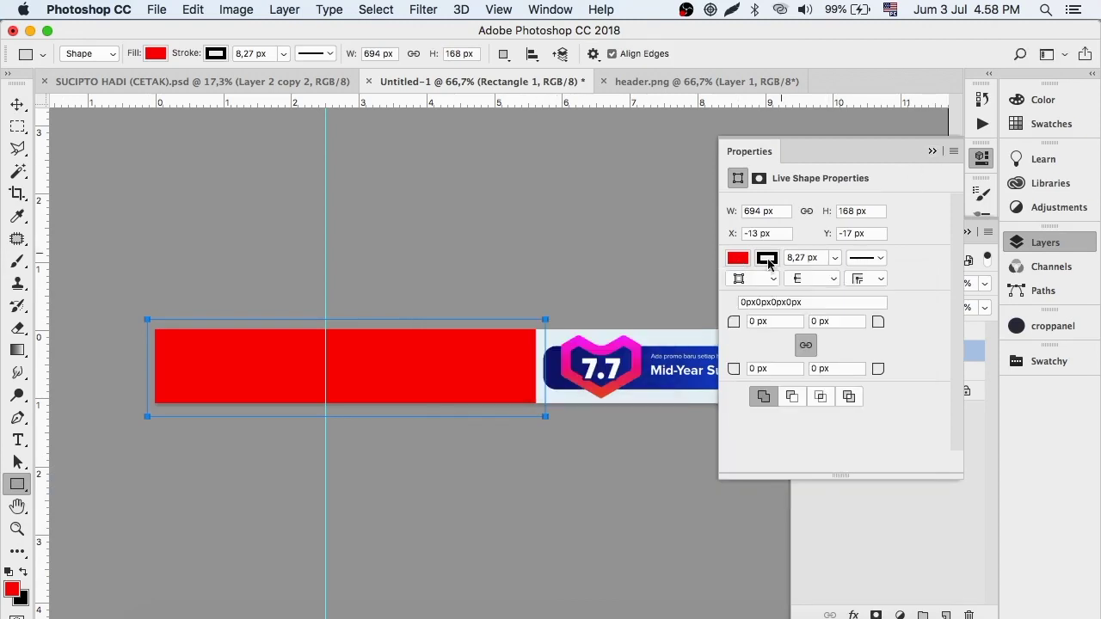
Fill Rectangle 1 with the header's light blue #e5f2f5 sampled from the image
left_click(737, 259)
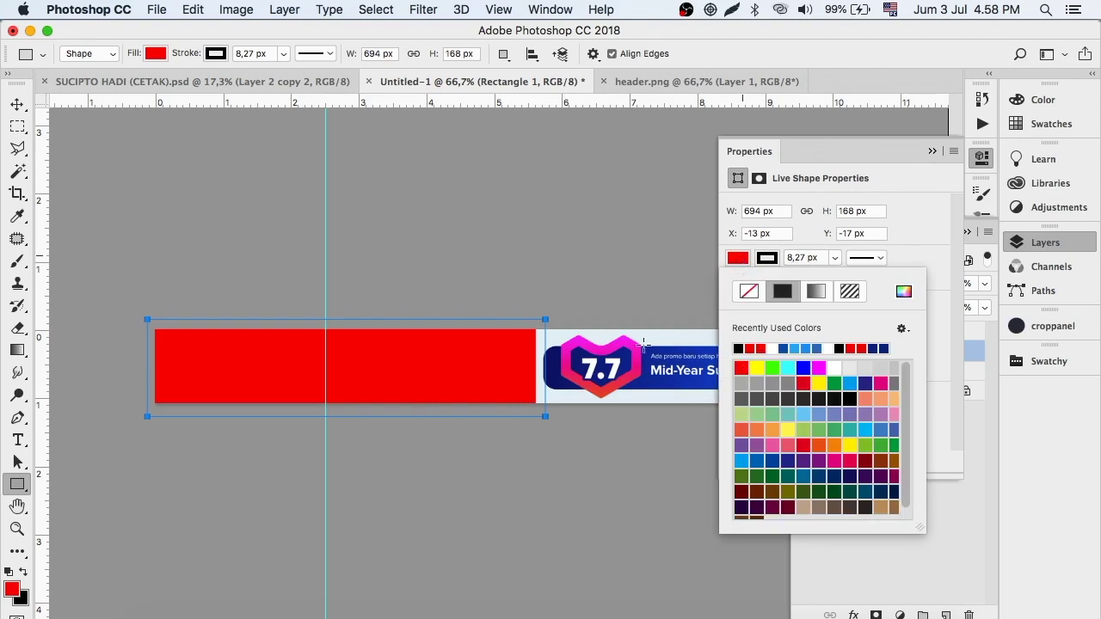
left_click(738, 259)
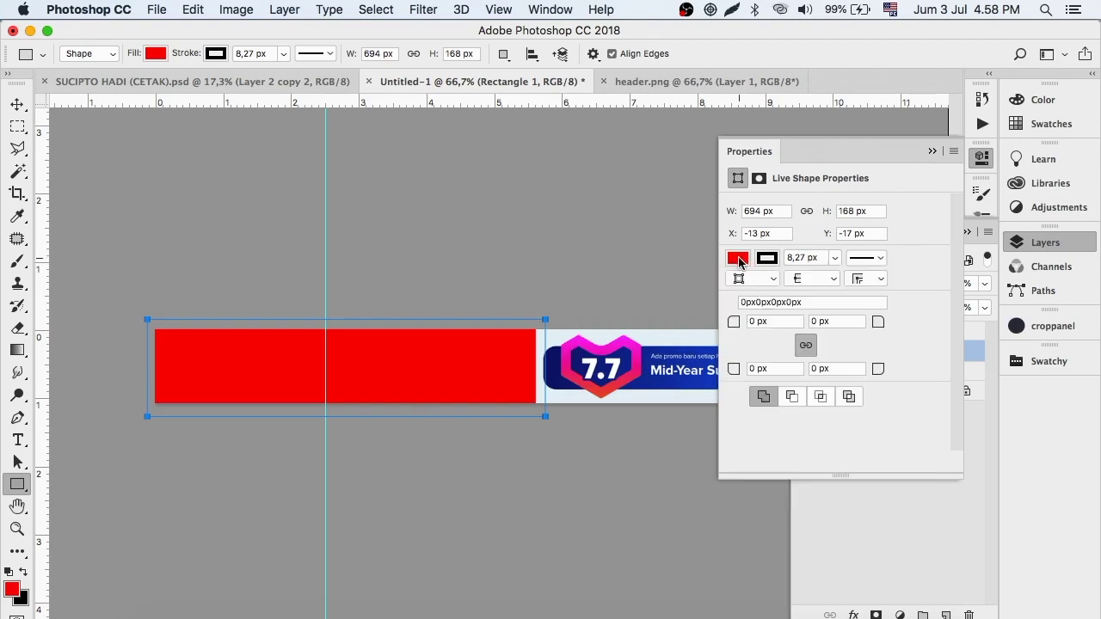
left_click(737, 259)
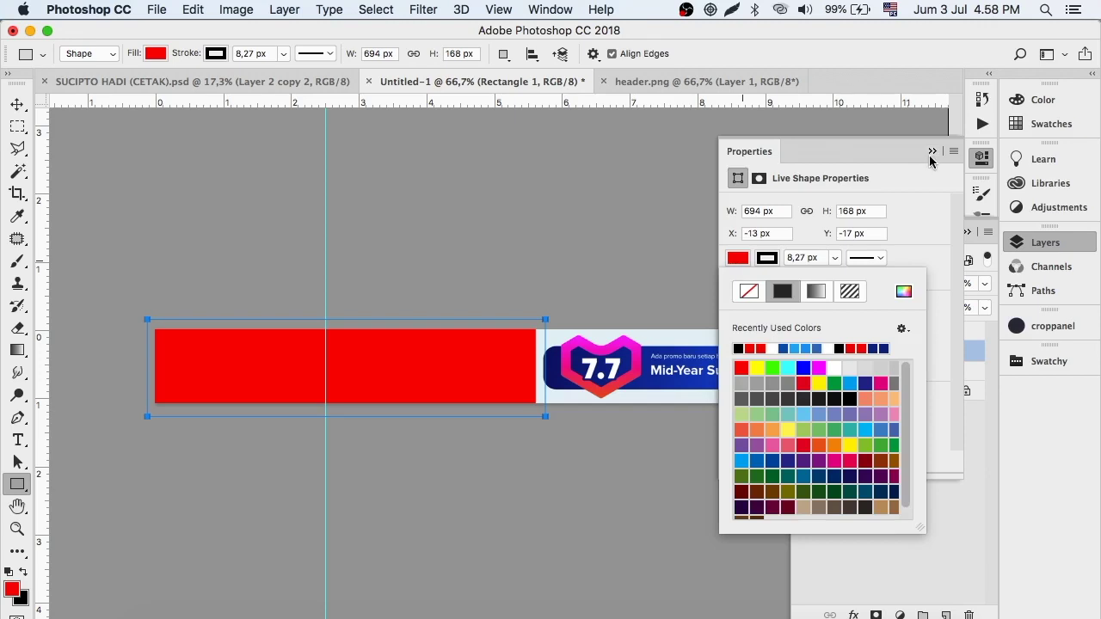
left_click(931, 152)
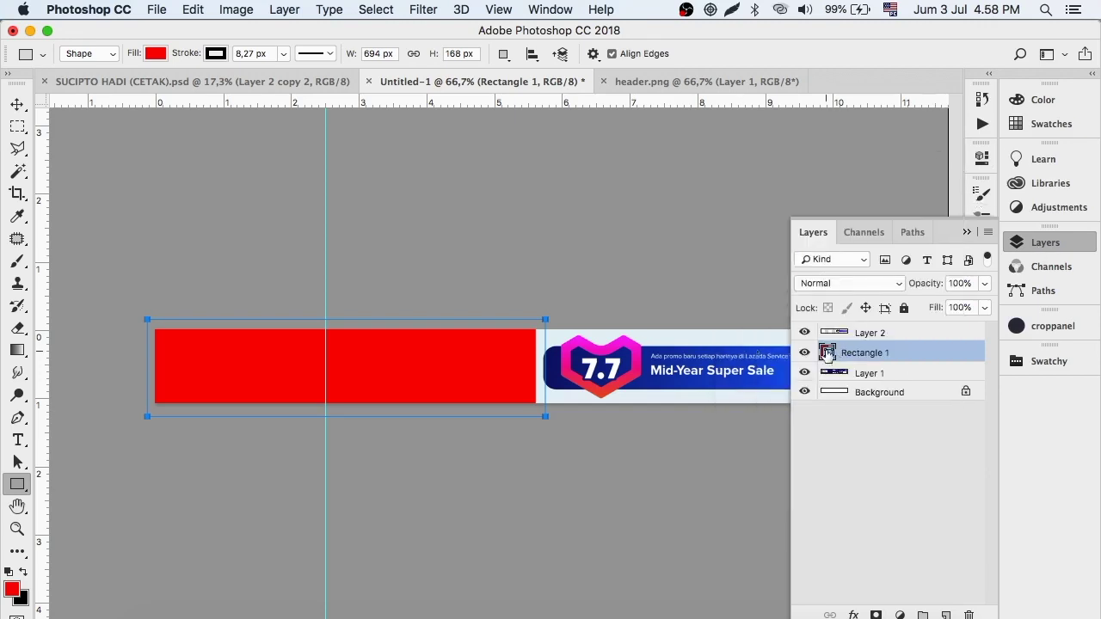
double_click(827, 355)
left_click_drag(466, 204, 841, 166)
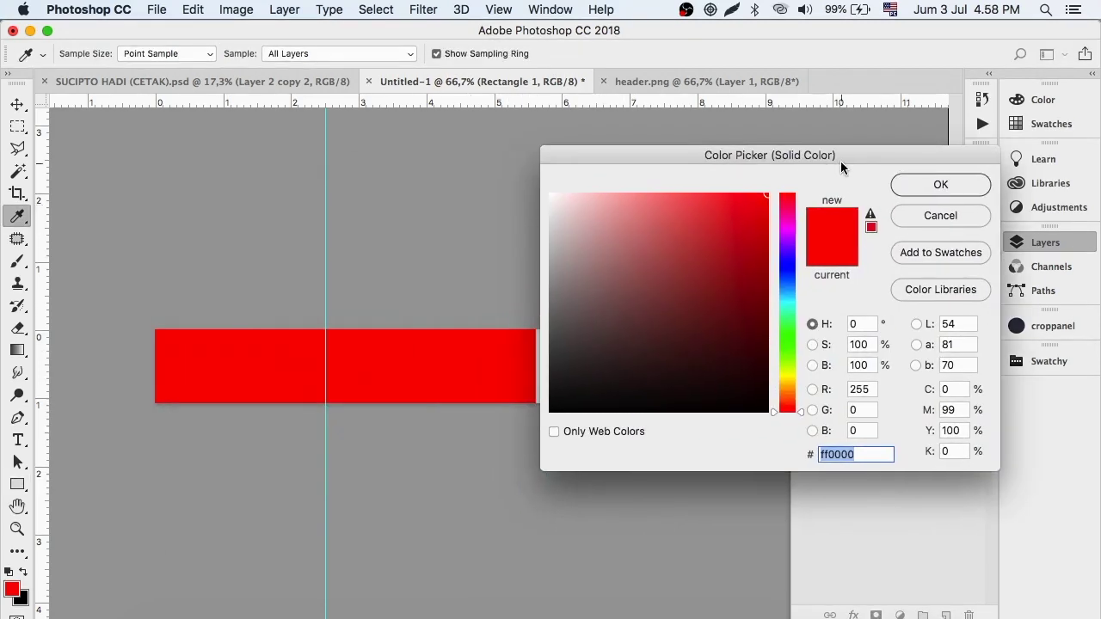
left_click_drag(698, 164, 860, 128)
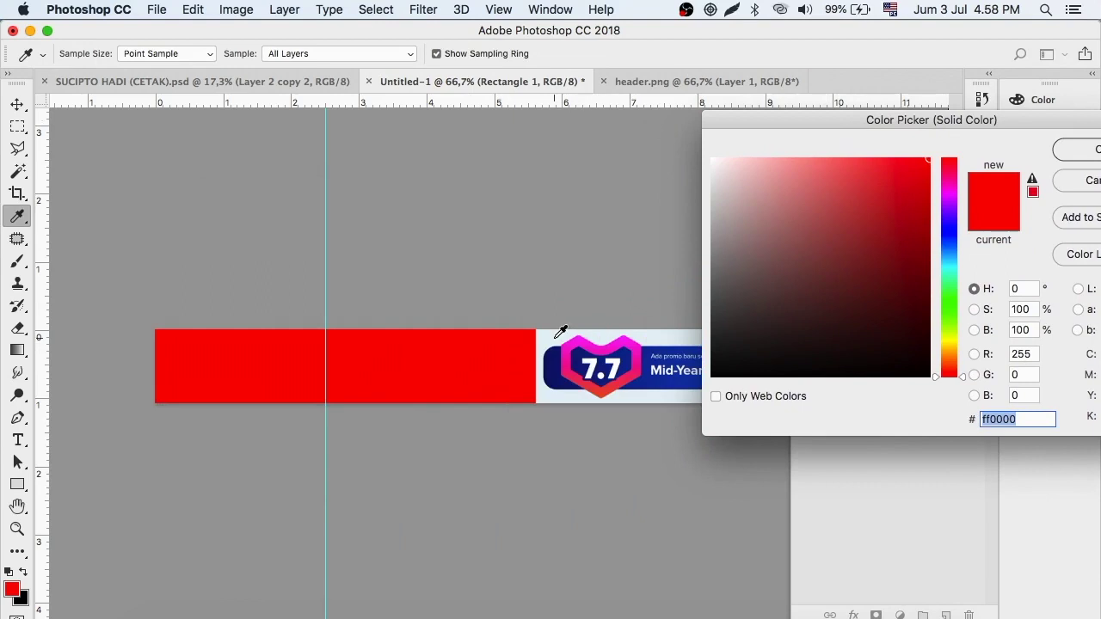
left_click(556, 336)
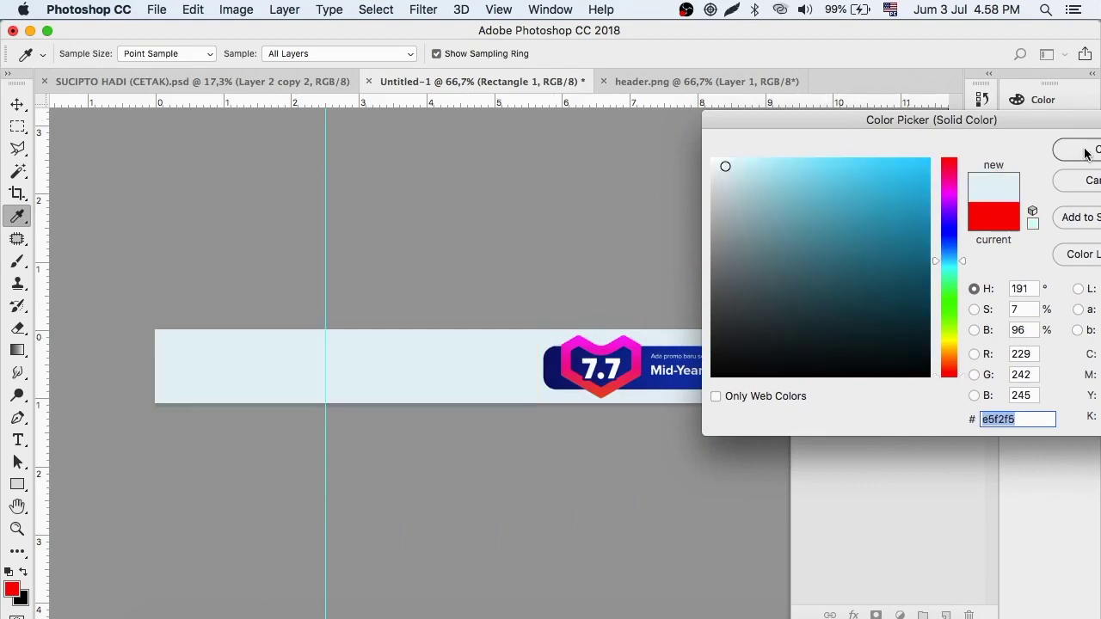
left_click(1085, 151)
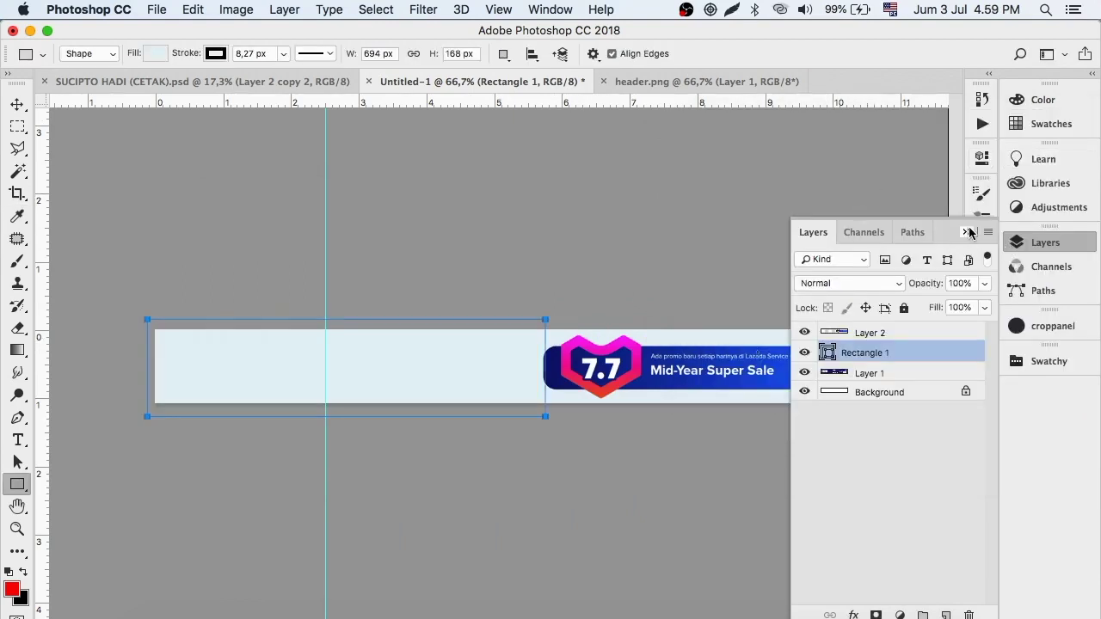
left_click(899, 333)
left_click(967, 230)
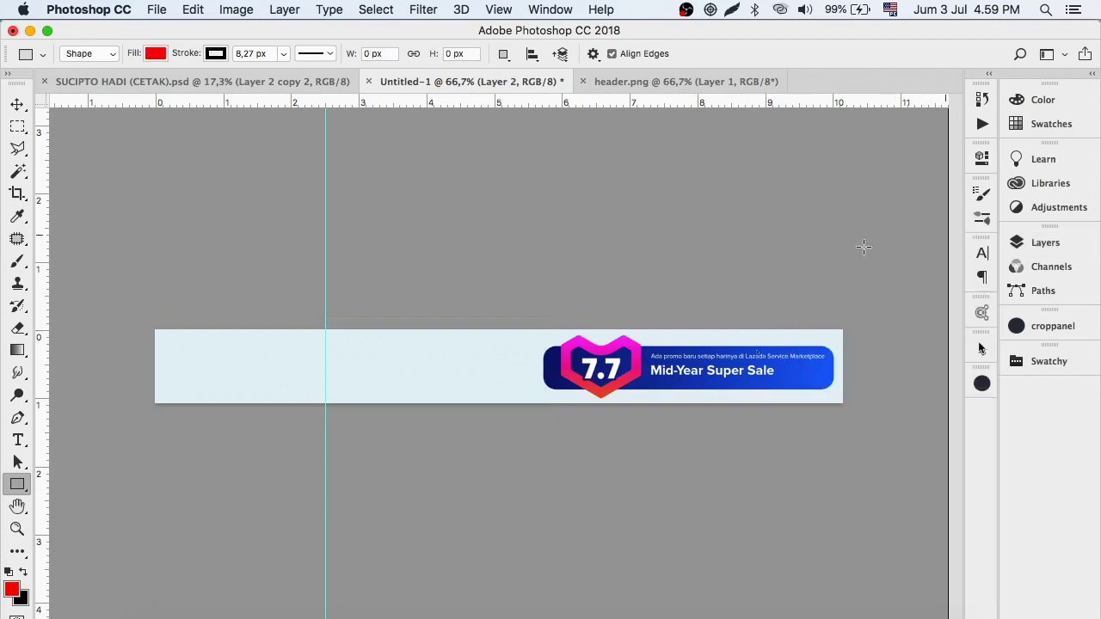
key("v")
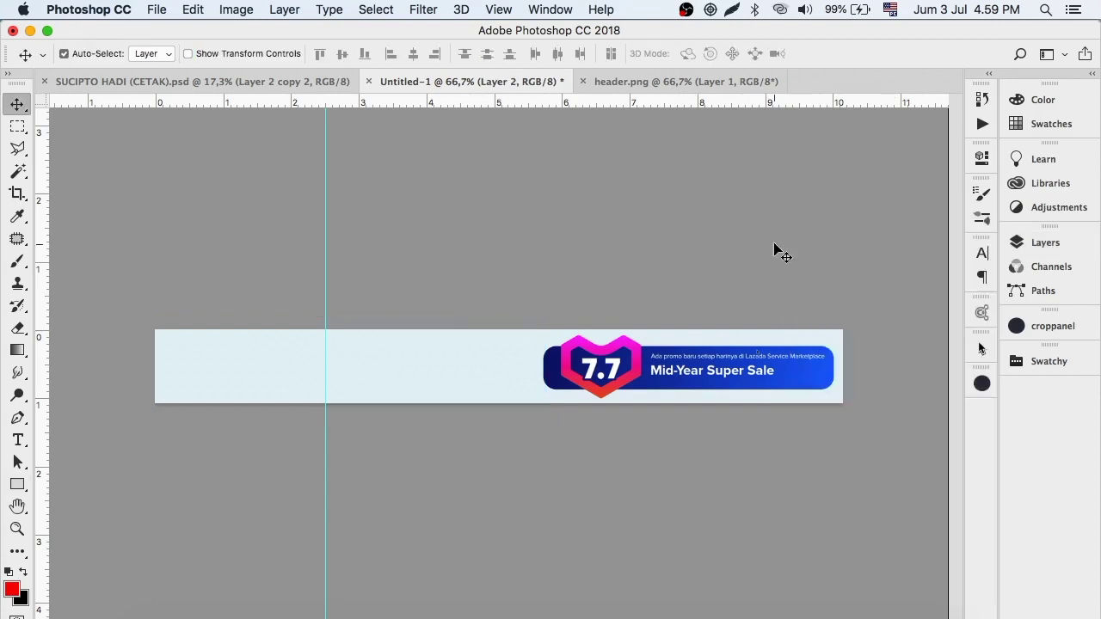
left_click(1024, 243)
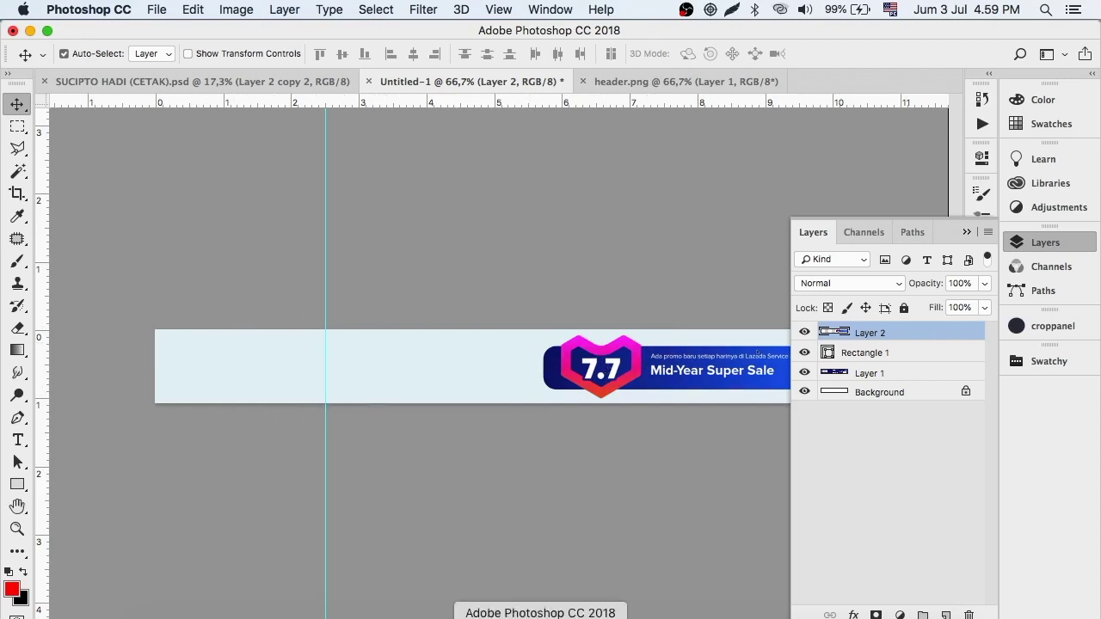
left_click(499, 614)
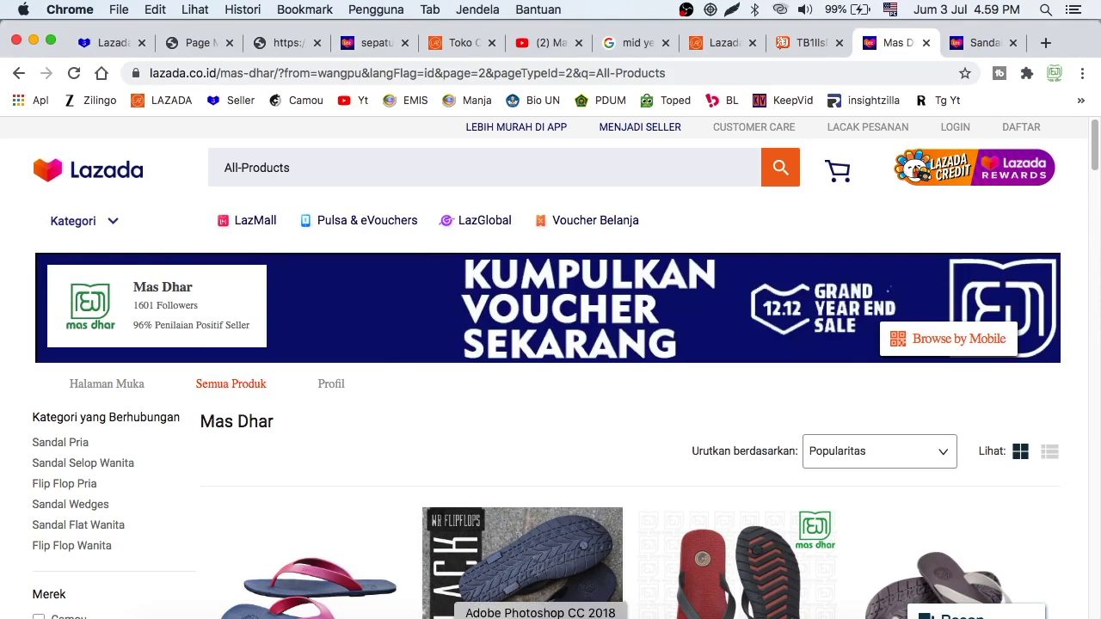
left_click(540, 614)
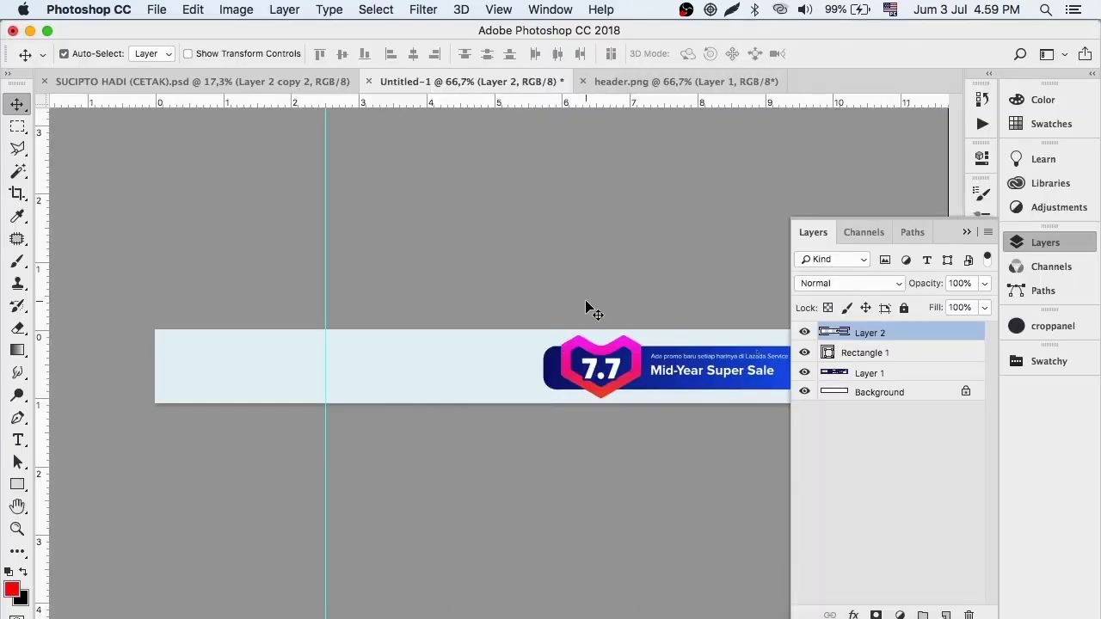
key("super+s")
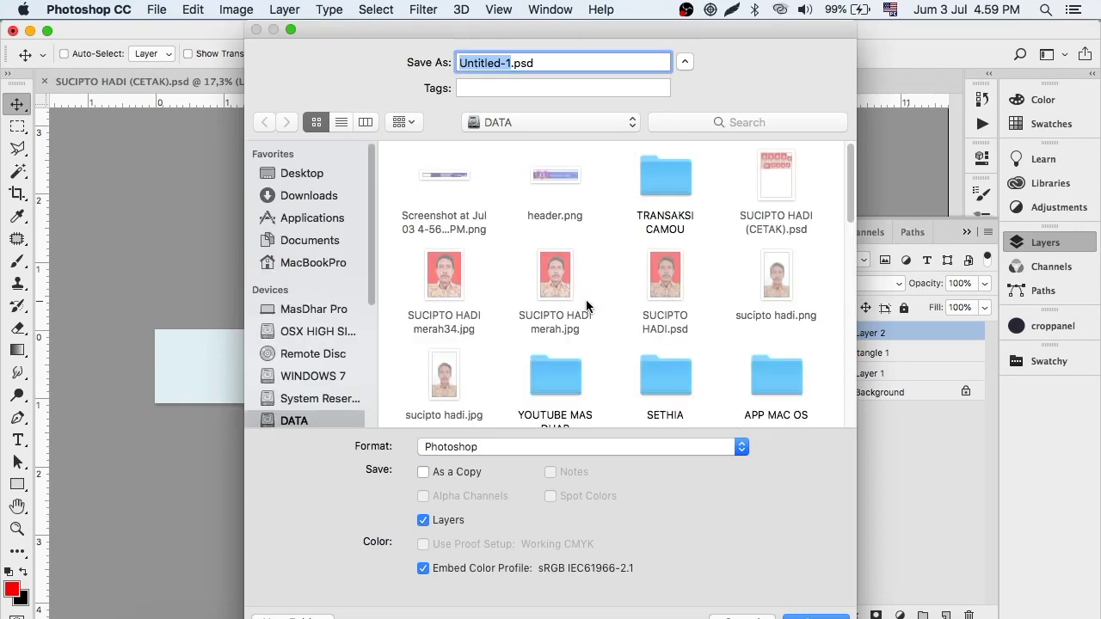
Save the banner as contoh.jpg at JPEG quality 12 and close header.png
type("contoh")
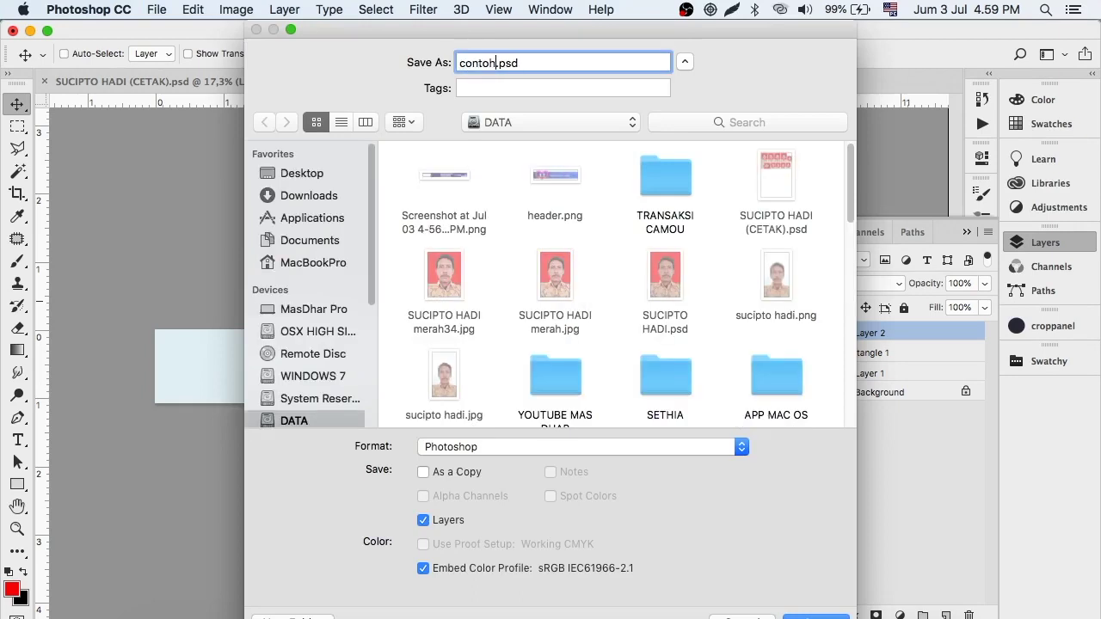
left_click(556, 446)
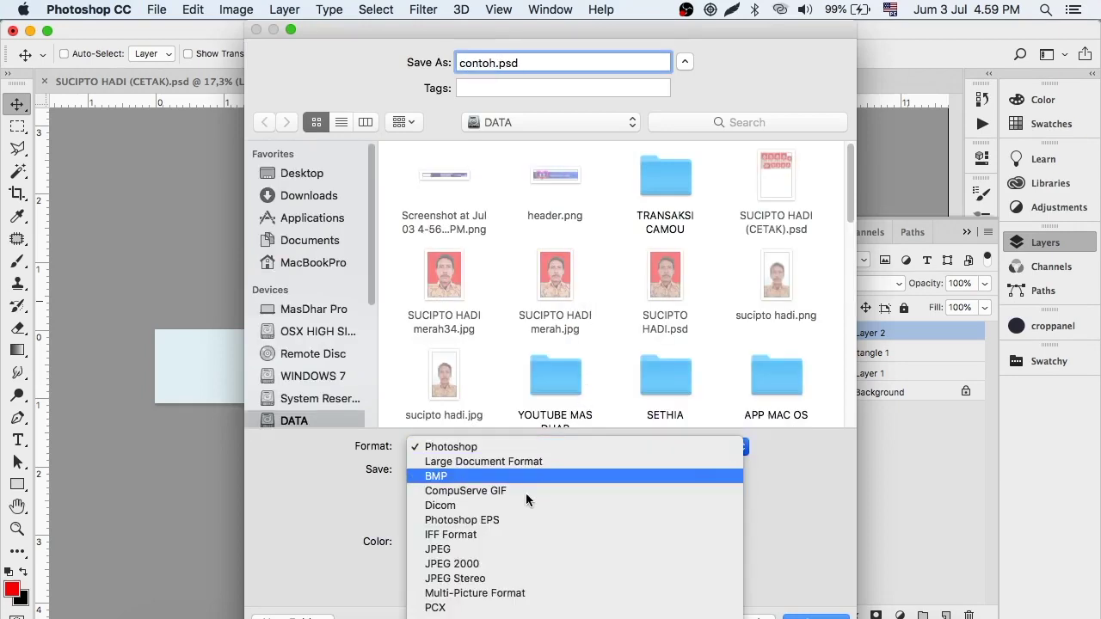
left_click(512, 560)
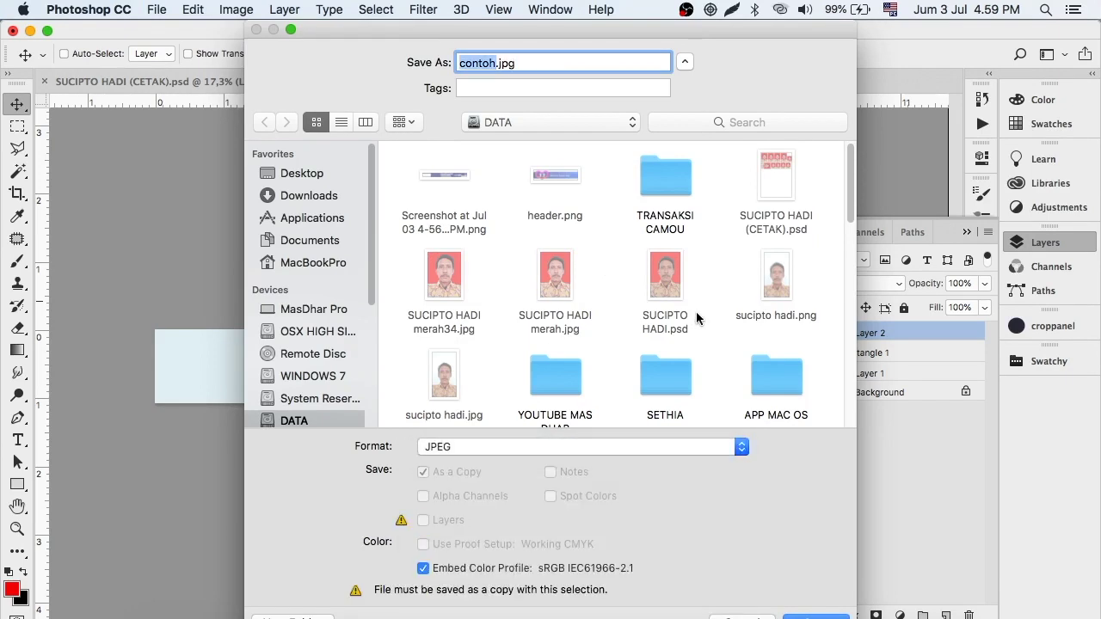
left_click(815, 616)
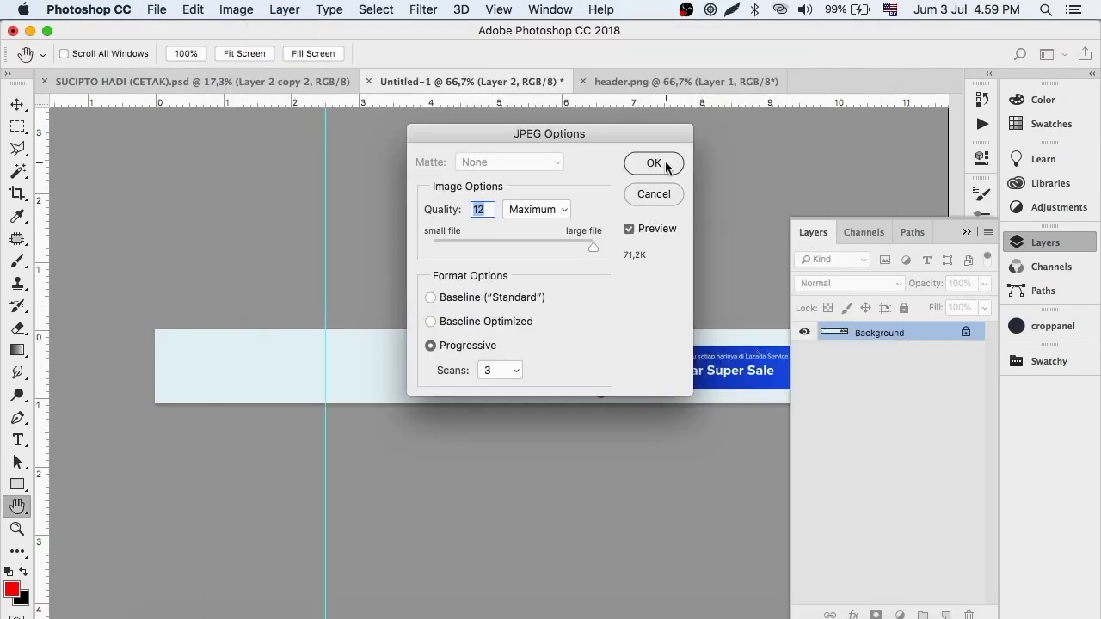
left_click(653, 164)
left_click(582, 80)
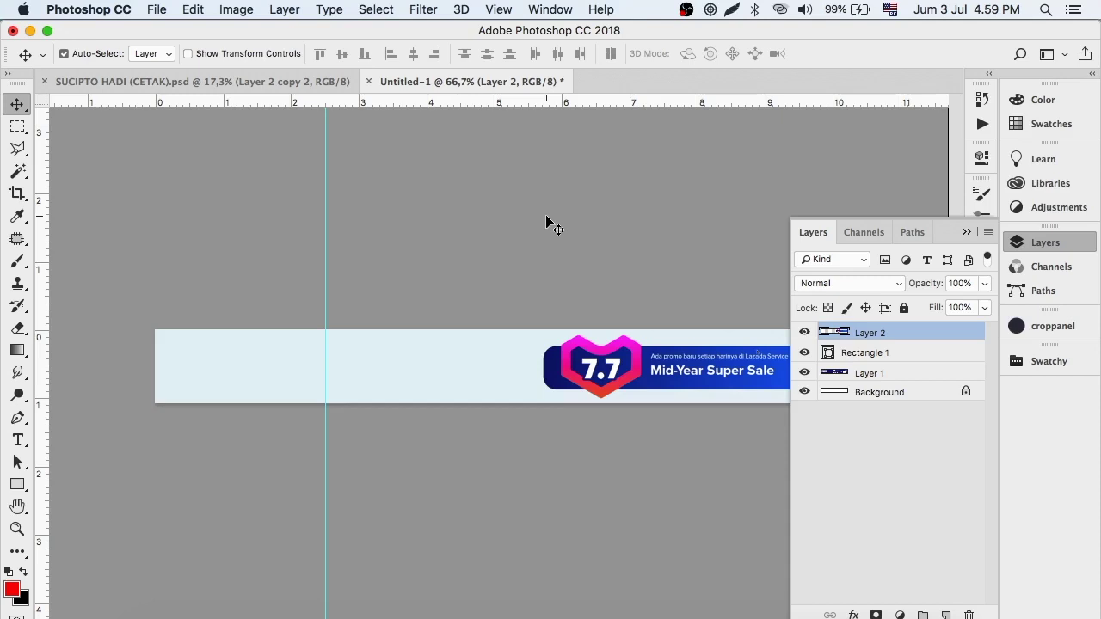
left_click(499, 613)
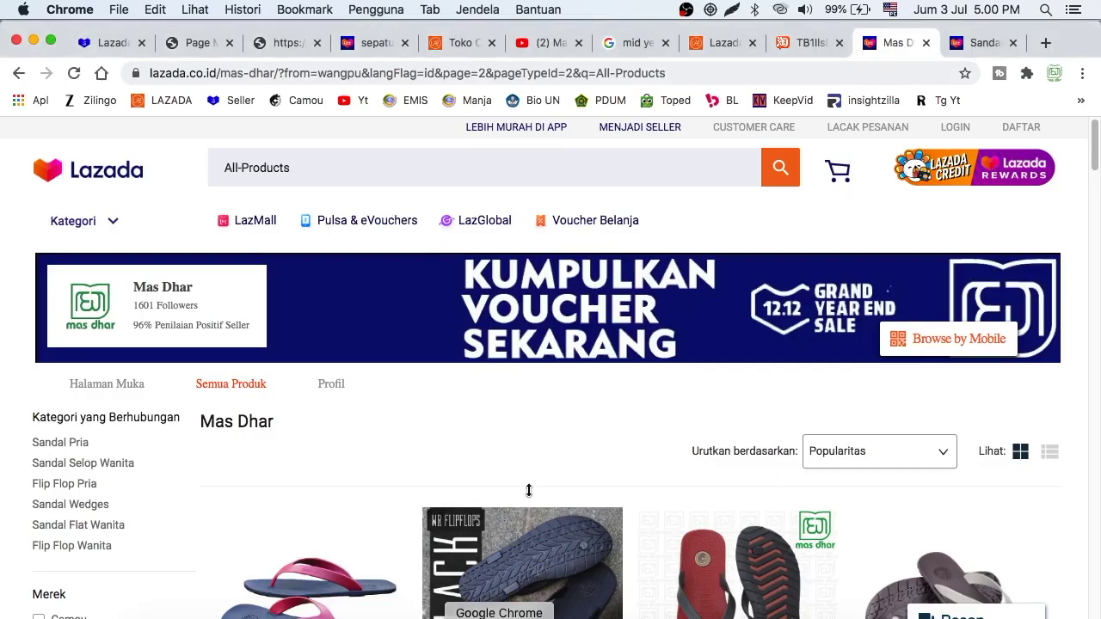
Open the PC header image editor and delete the Bahasa and Inggris banner images
left_click(282, 42)
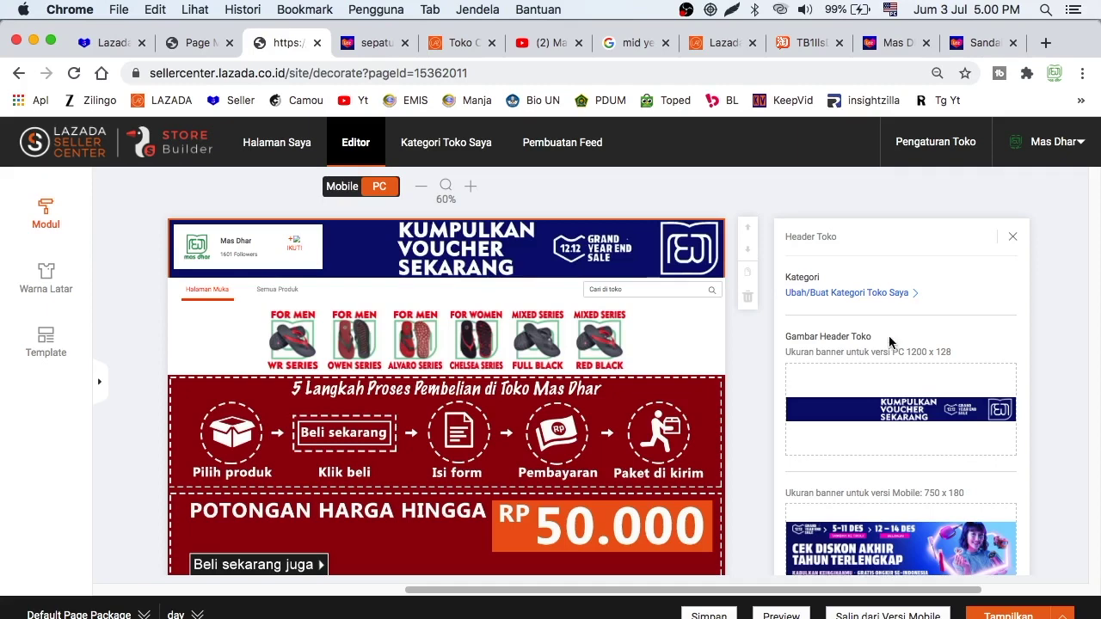
left_click(909, 411)
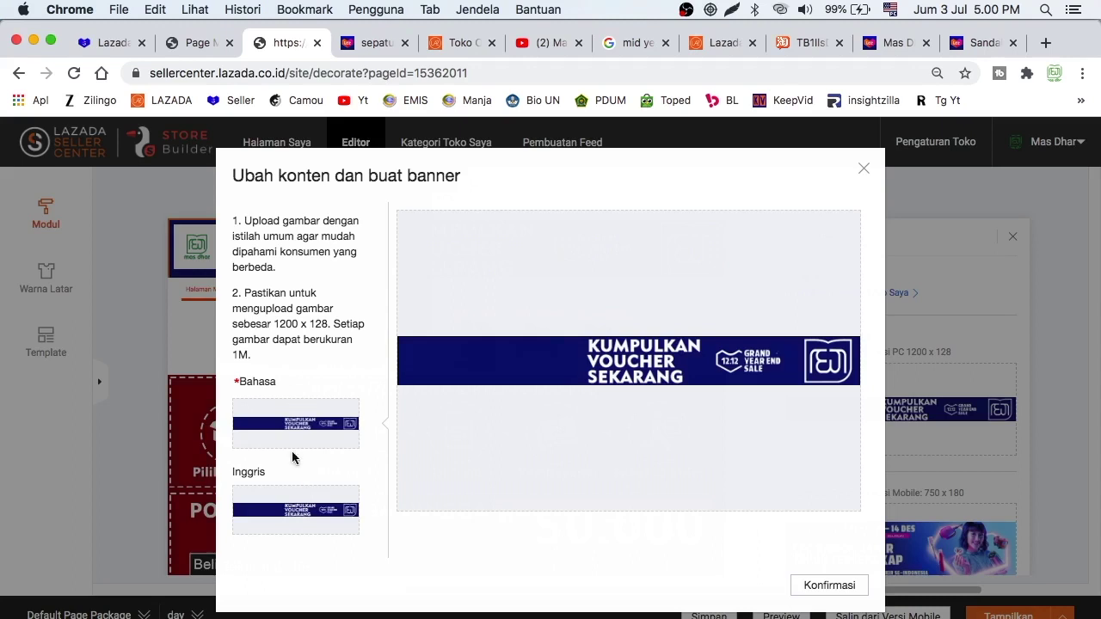
left_click(295, 425)
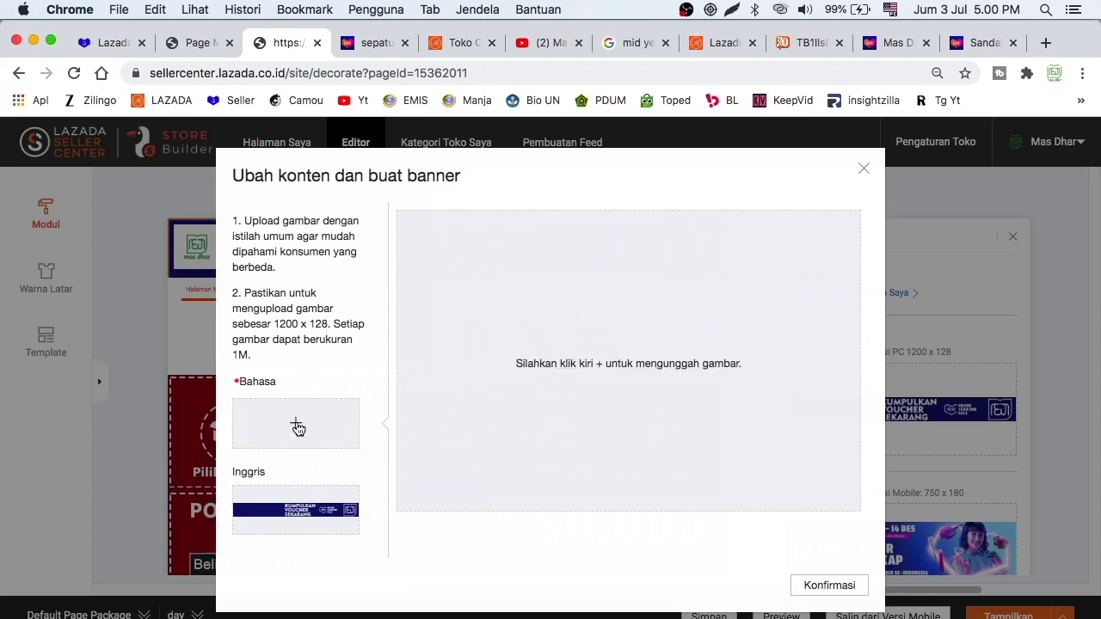
left_click(297, 513)
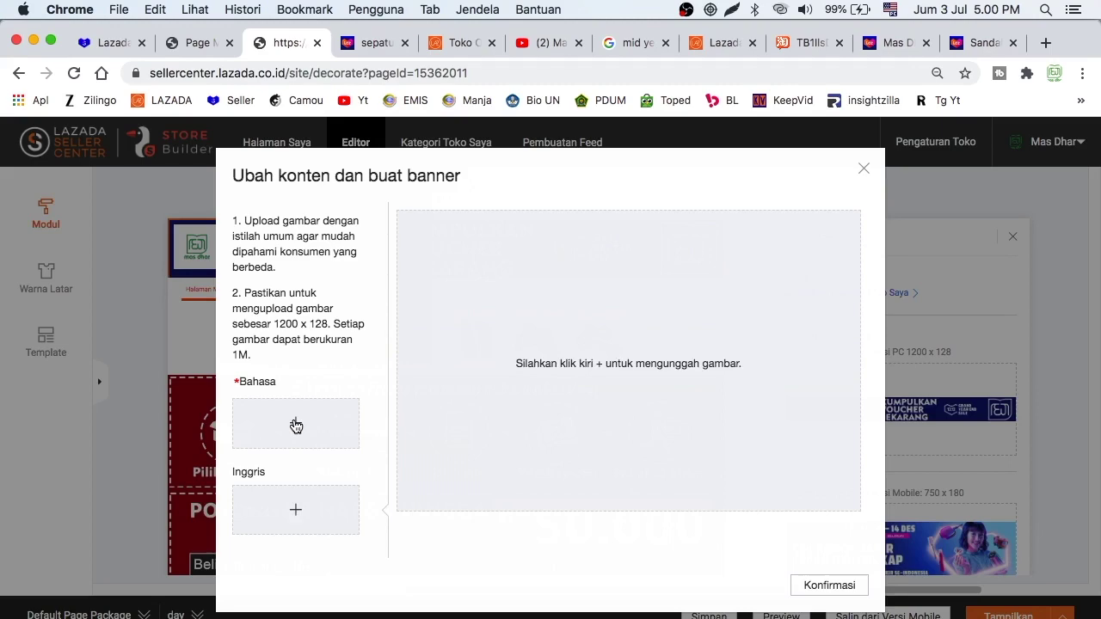
left_click(296, 426)
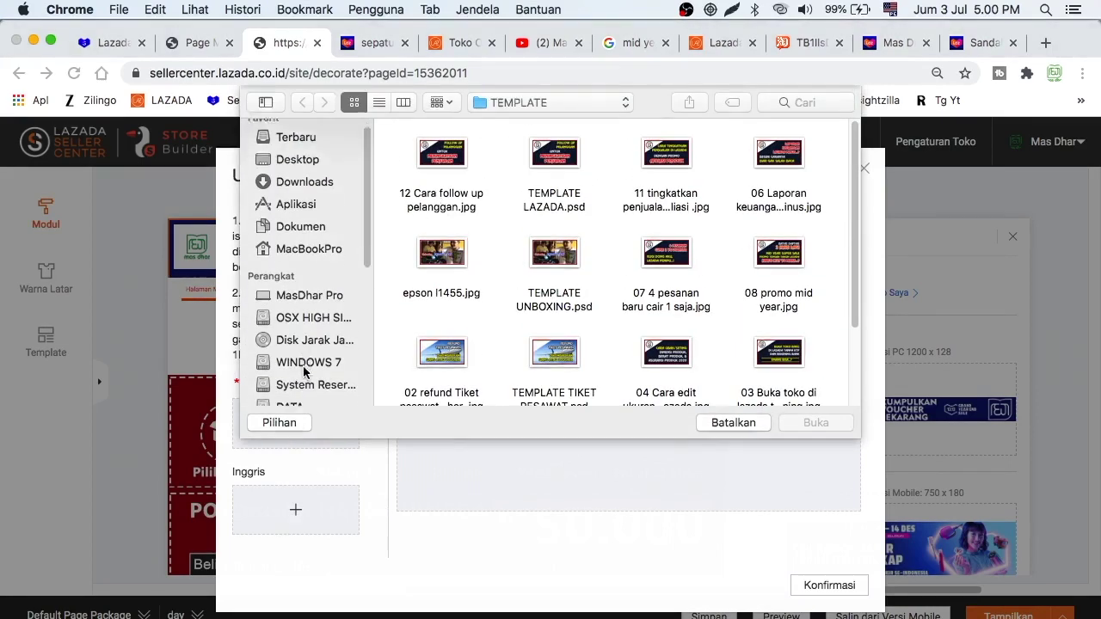
Upload contoh.jpg from the DATA drive as the Bahasa PC header, cropped to 1200x128
scroll(301, 378, "down", 5)
left_click(290, 205)
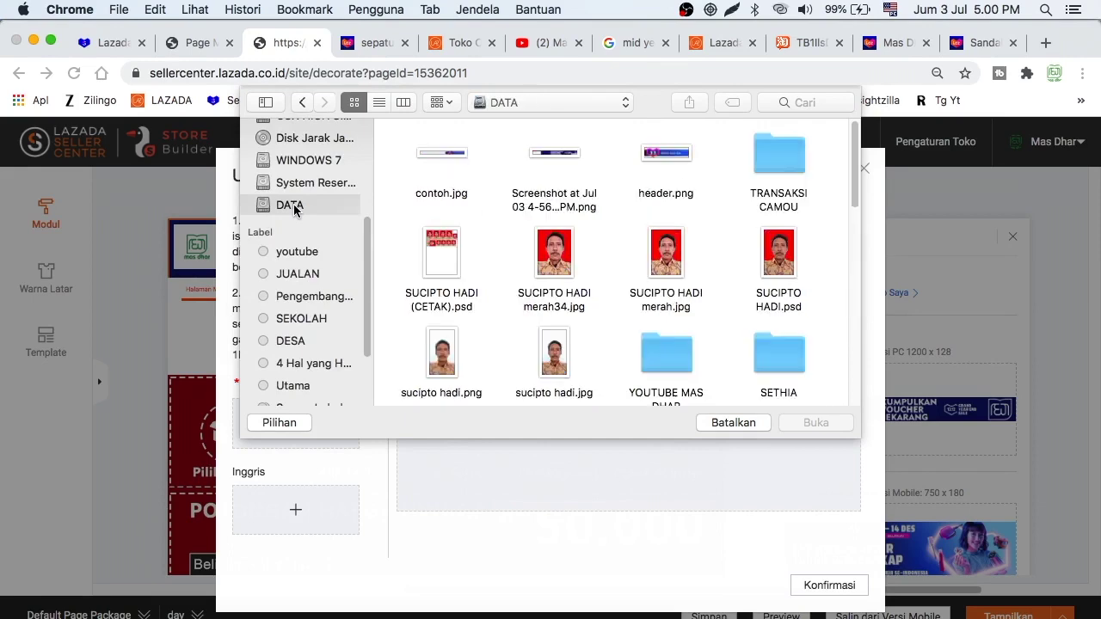
left_click(447, 155)
left_click(802, 423)
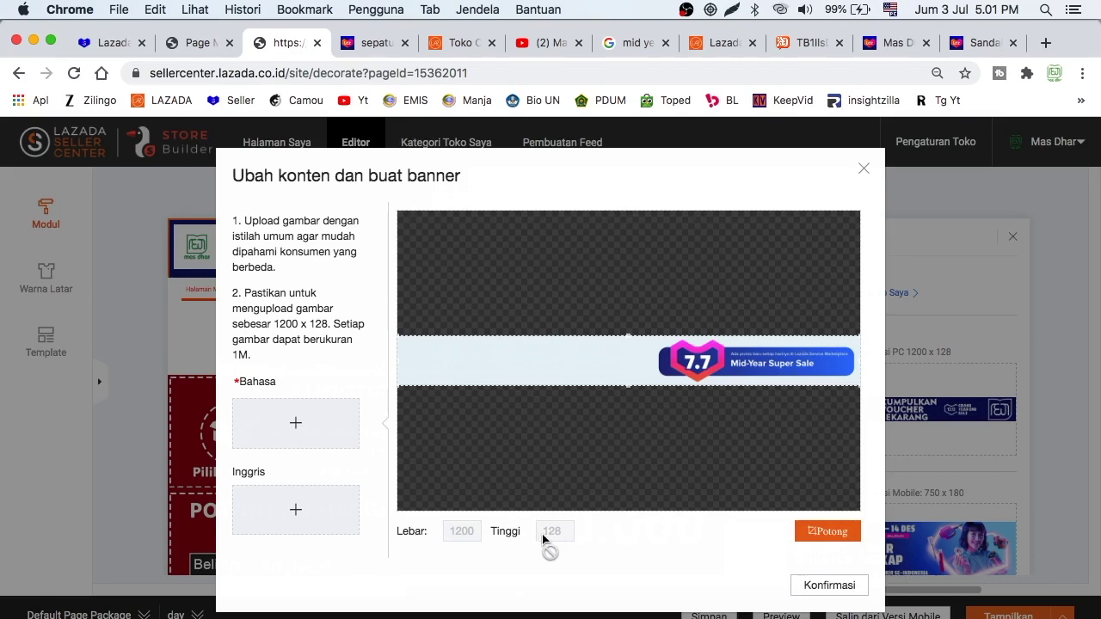
left_click(829, 532)
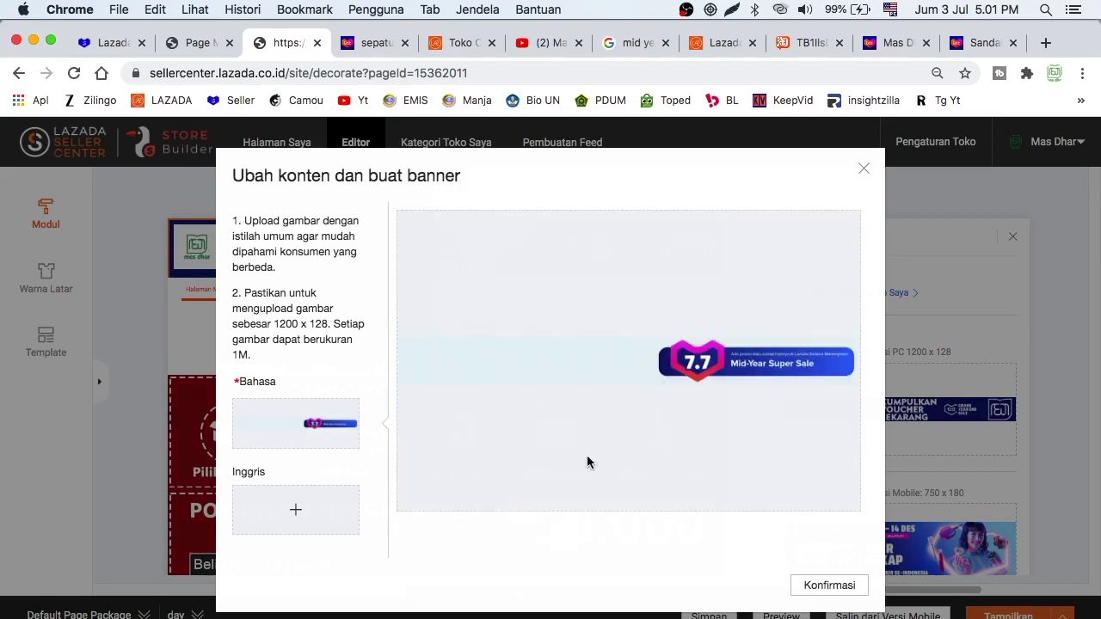
Upload contoh.jpg as the Inggris PC header, cropped to 1200x128
left_click(297, 513)
left_click(460, 156)
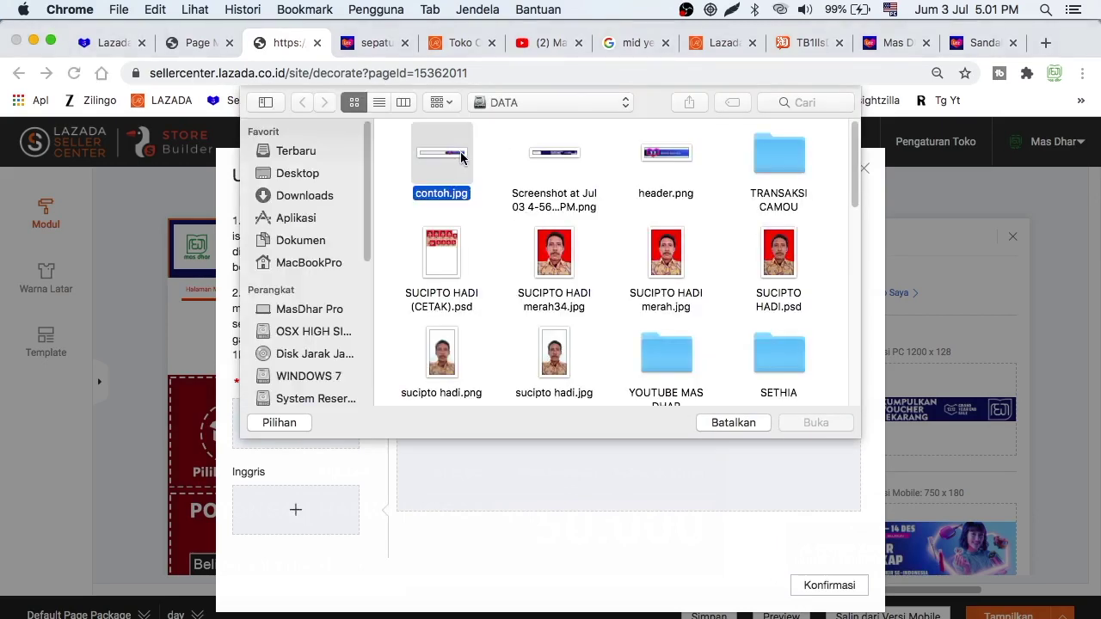
left_click(814, 423)
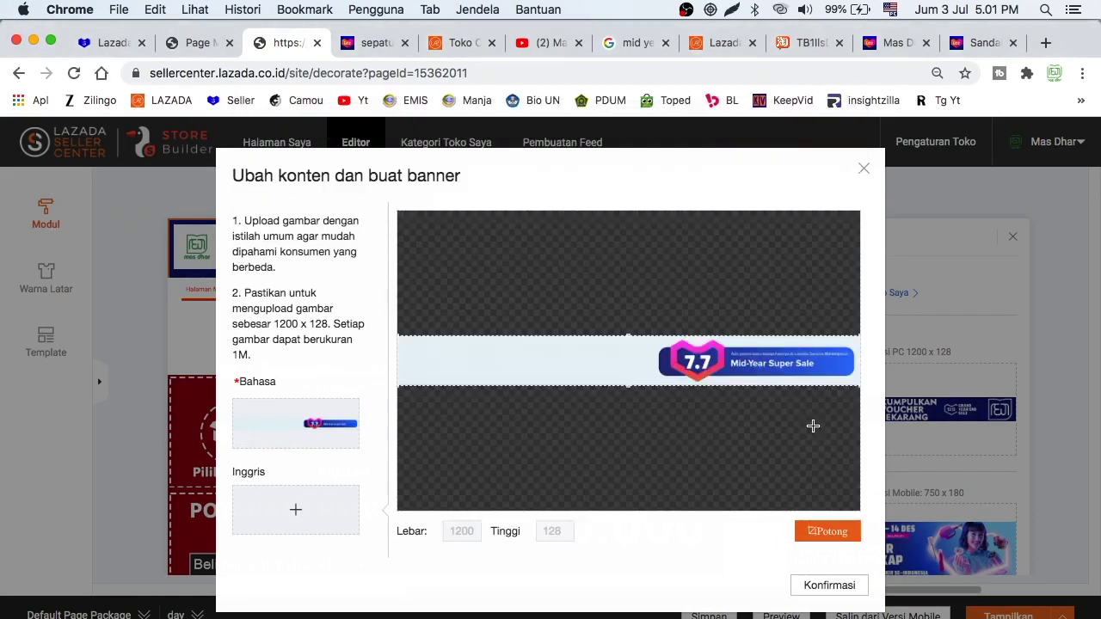
left_click(824, 534)
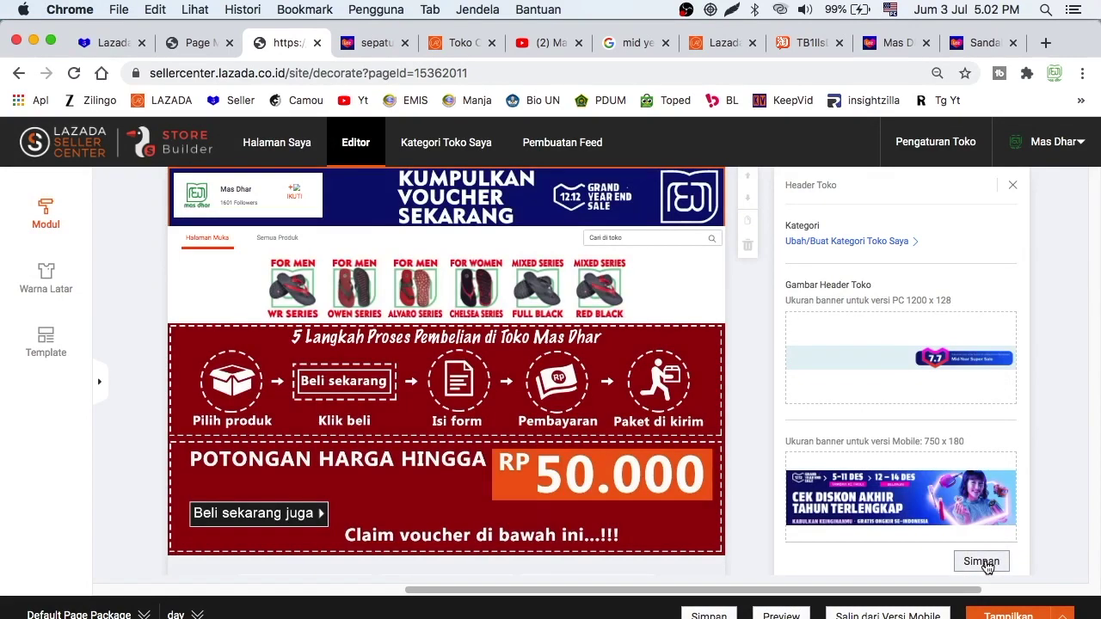
Save the new header banner and preview the store page in PC layout
left_click(983, 562)
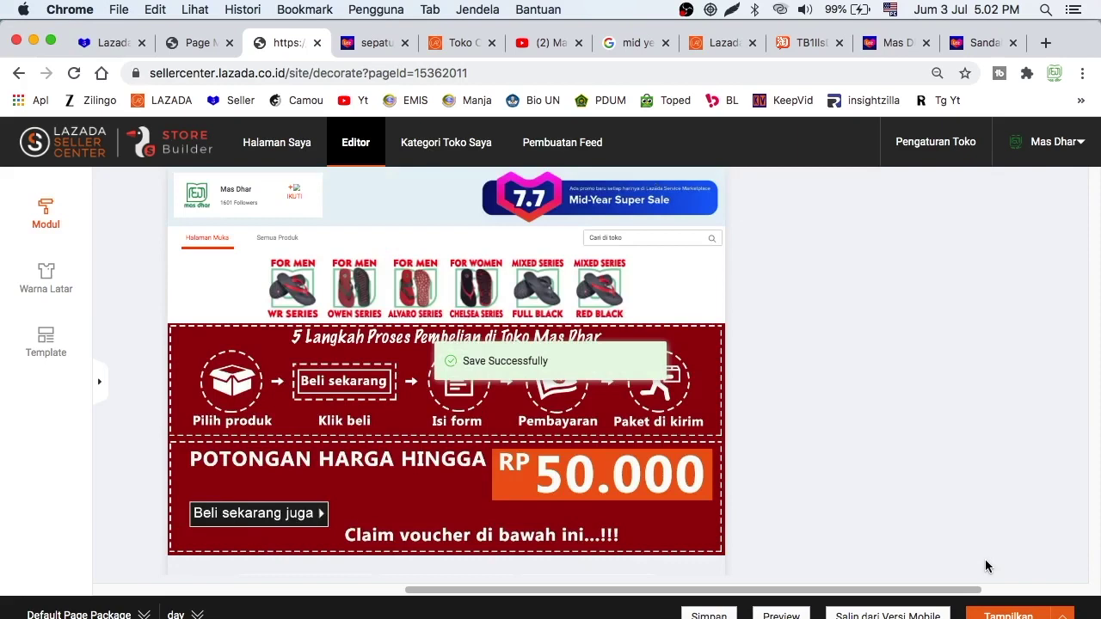
scroll(859, 395, "up", 2)
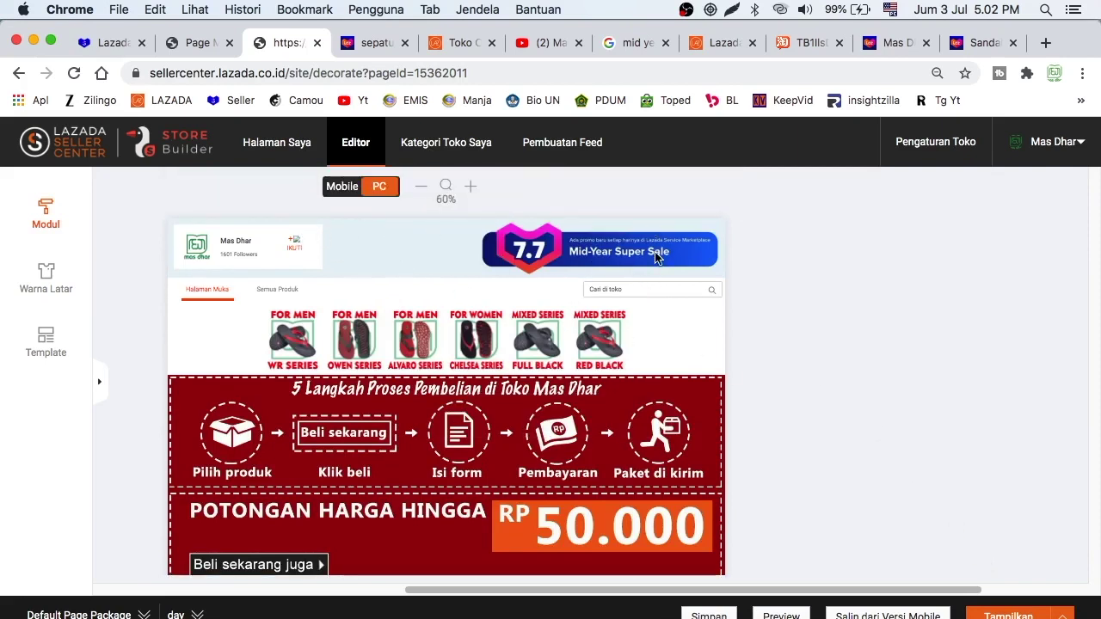
mouse_move(781, 612)
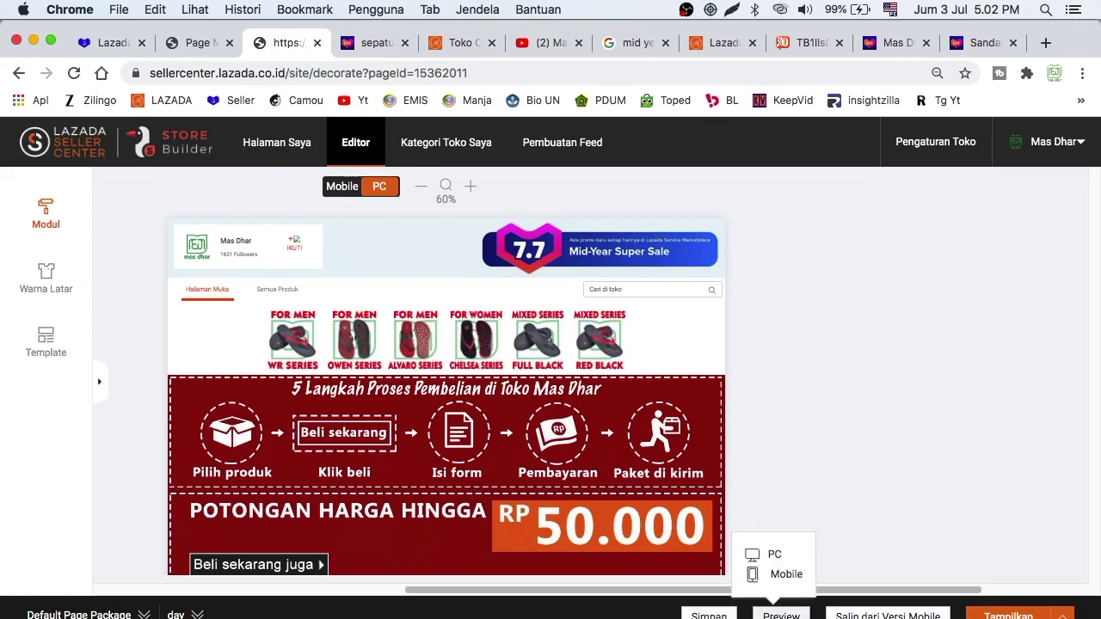
left_click(771, 555)
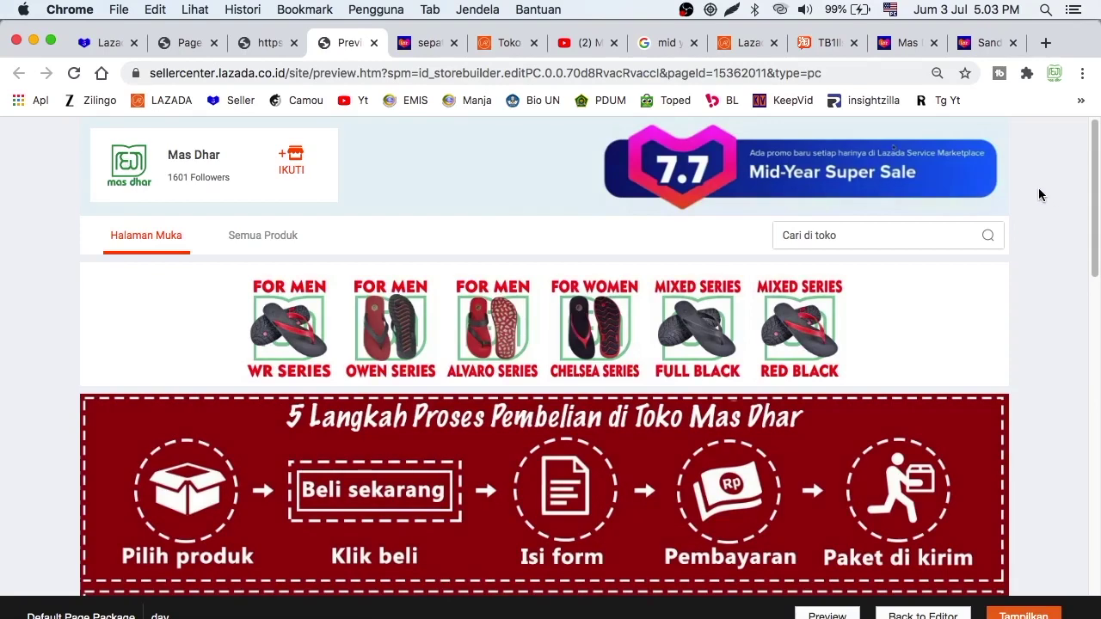
Look over the live store and search-result tabs, then return to the Store Builder editor
left_click(901, 45)
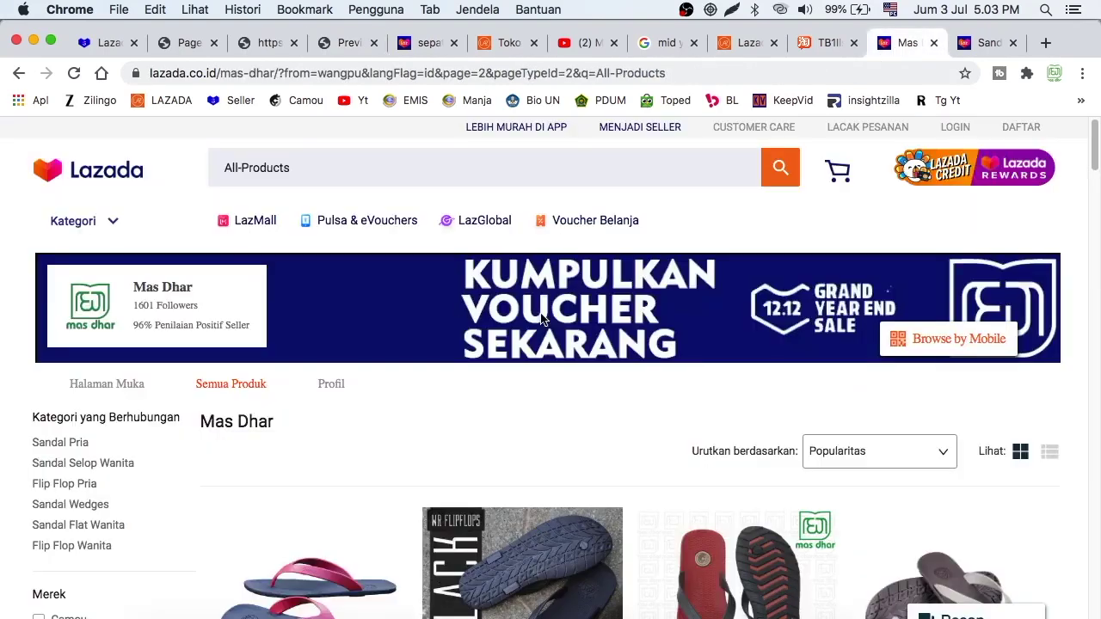
left_click(424, 43)
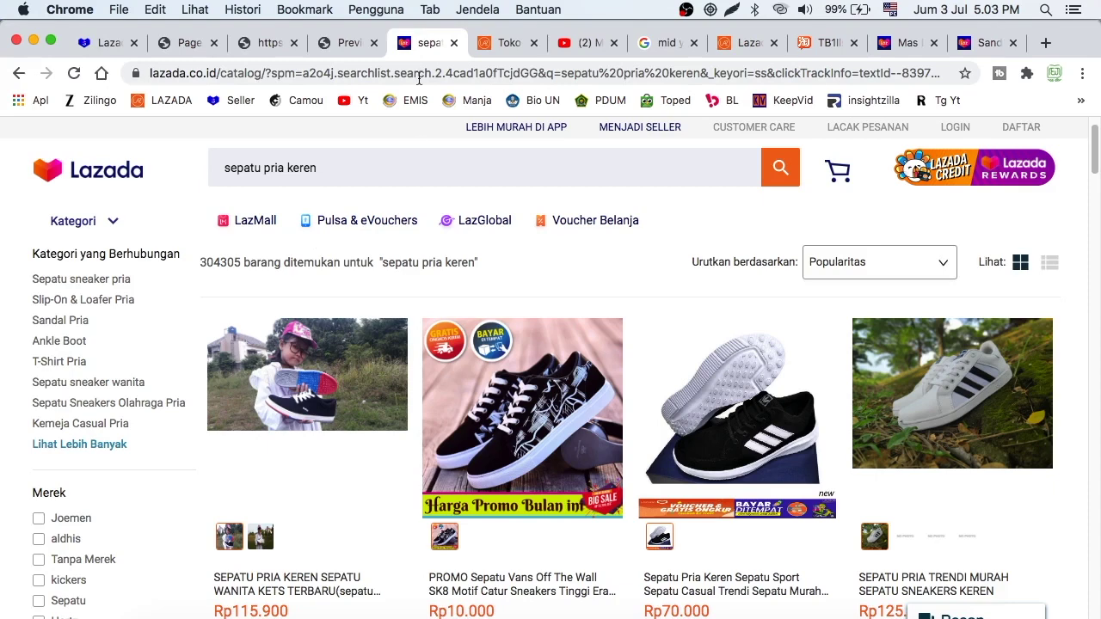
left_click(348, 43)
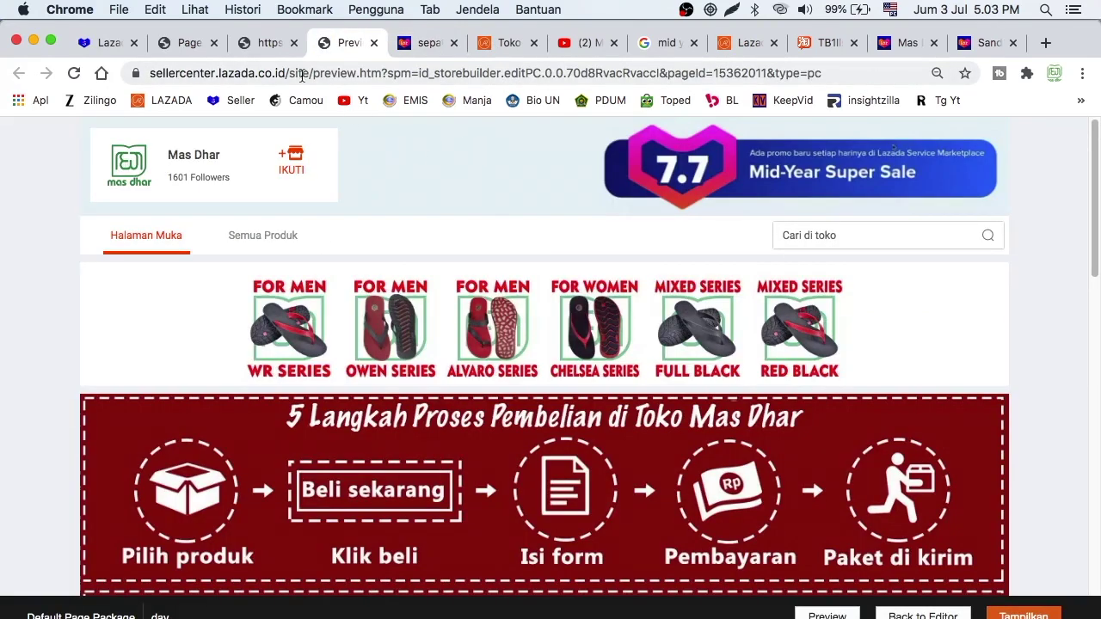
left_click(262, 43)
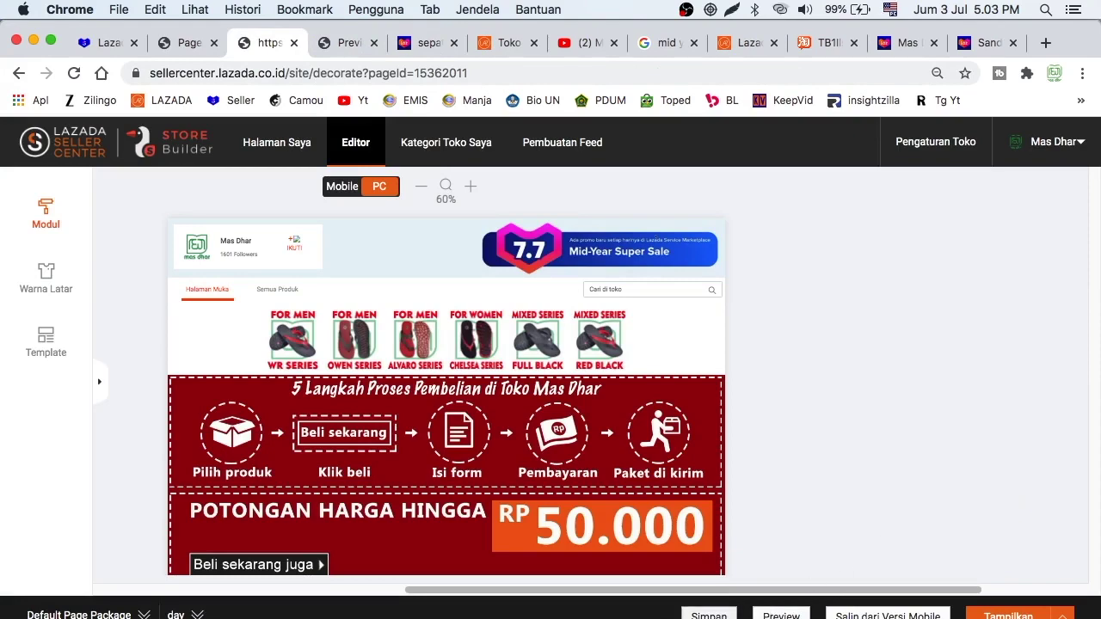
Skip version naming and publish the store page now for both desktop and app
left_click(709, 615)
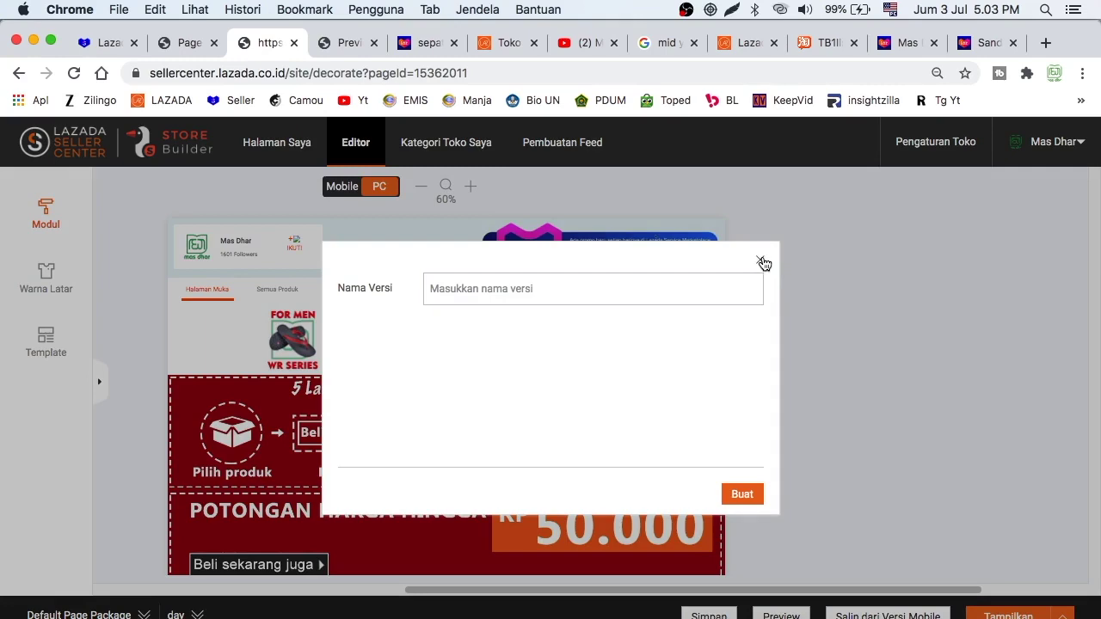
left_click(762, 262)
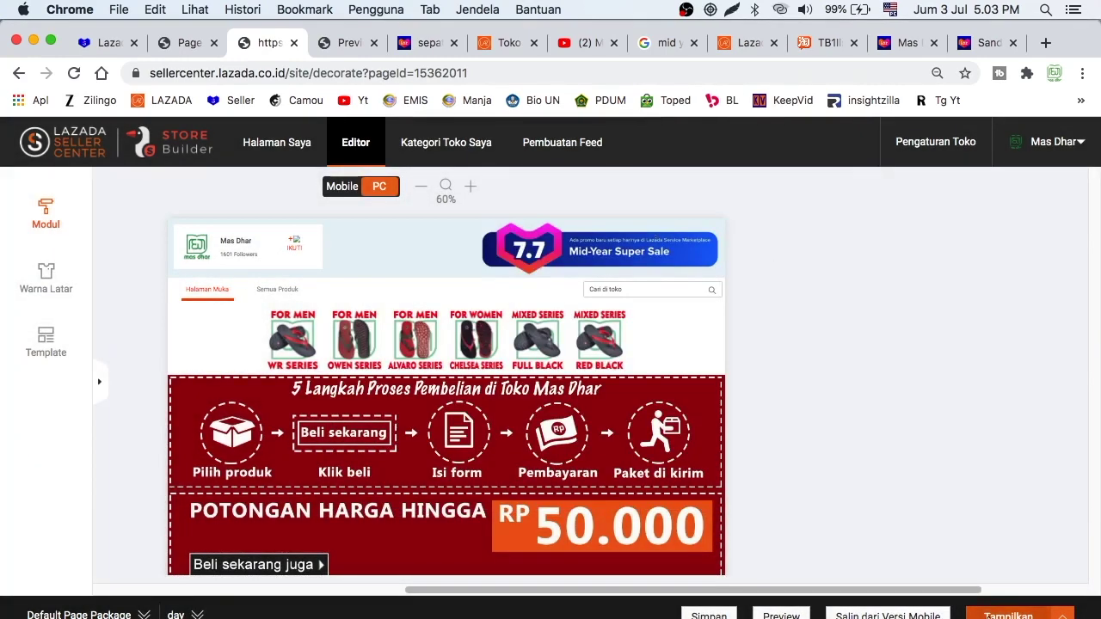
left_click(1063, 618)
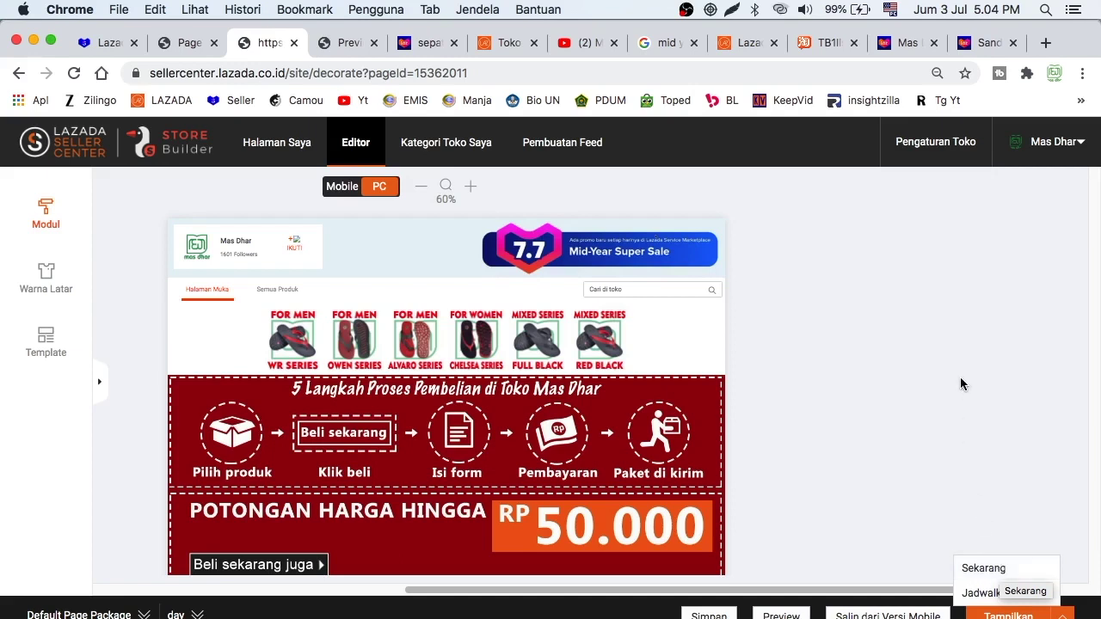
left_click(983, 569)
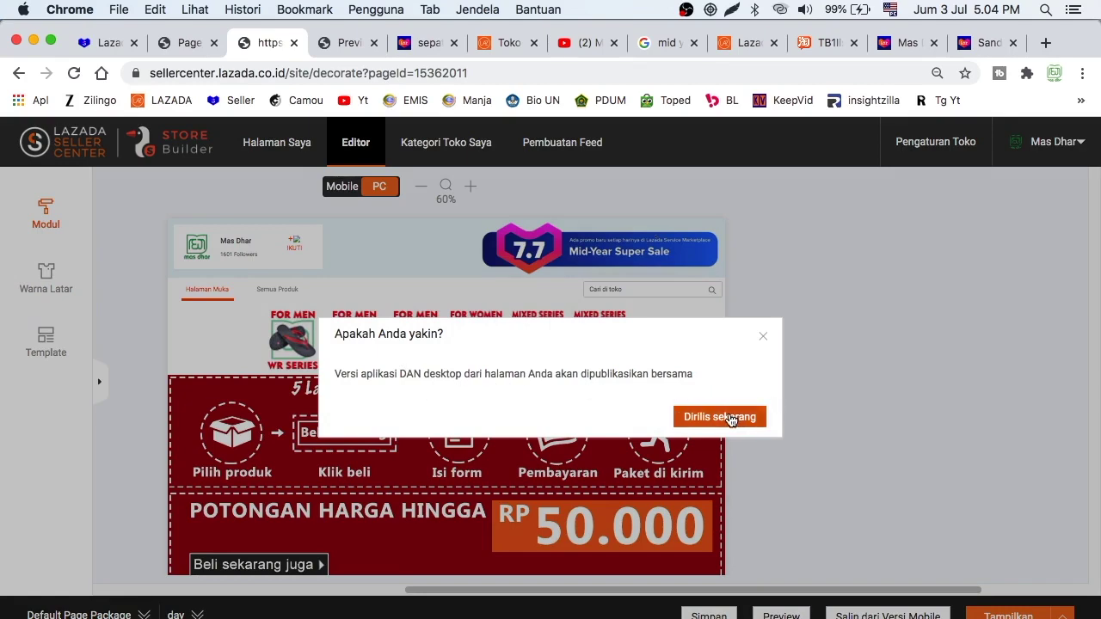
left_click(729, 418)
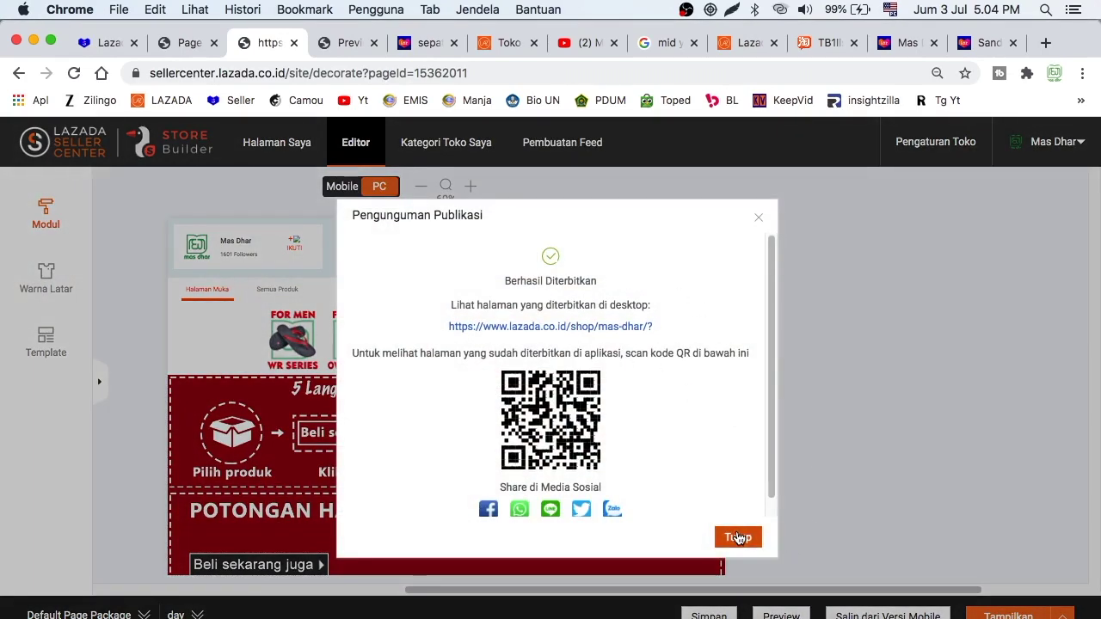
left_click(736, 538)
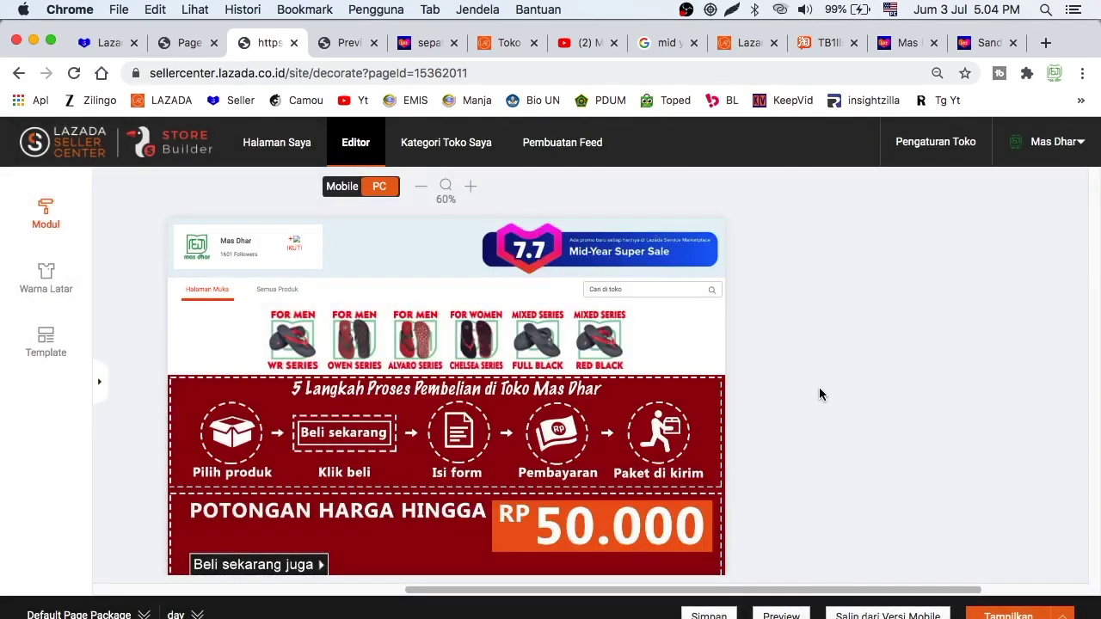
In the mobile layout, check the Header Toko banner size of 750 x 180, then return to Photoshop
left_click(341, 189)
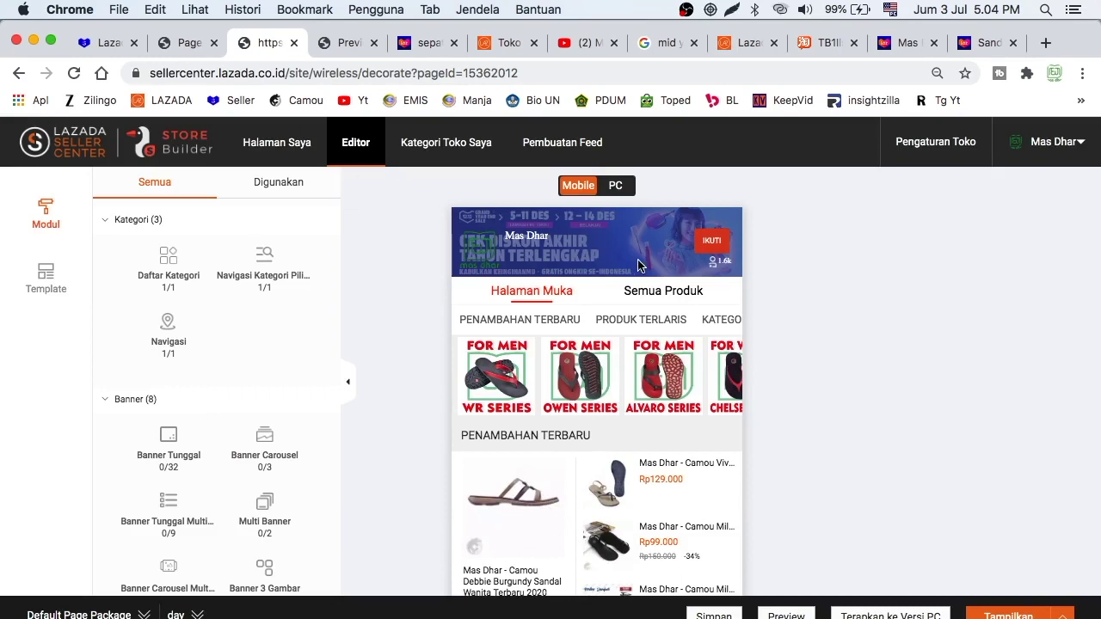
left_click(349, 384)
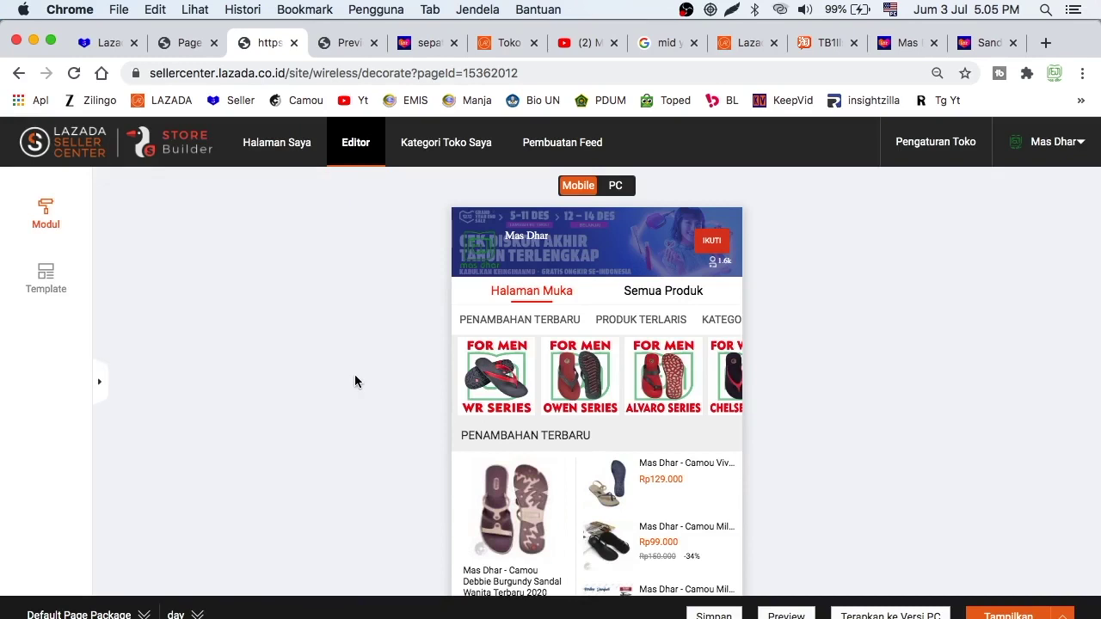
left_click(590, 245)
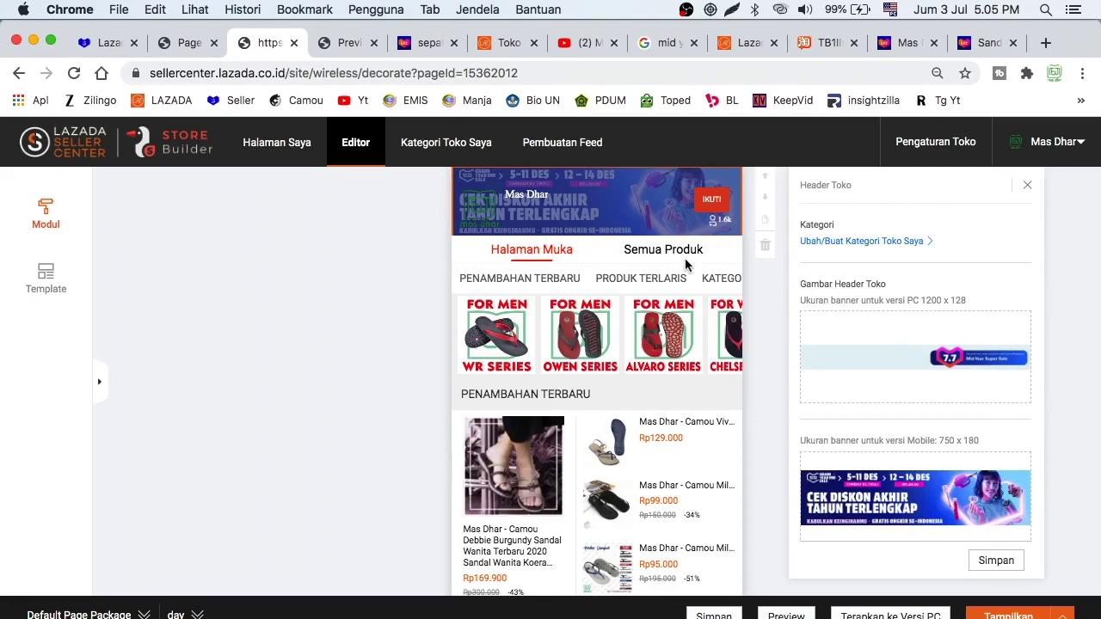
scroll(686, 265, "up", 1)
scroll(808, 352, "down", 3)
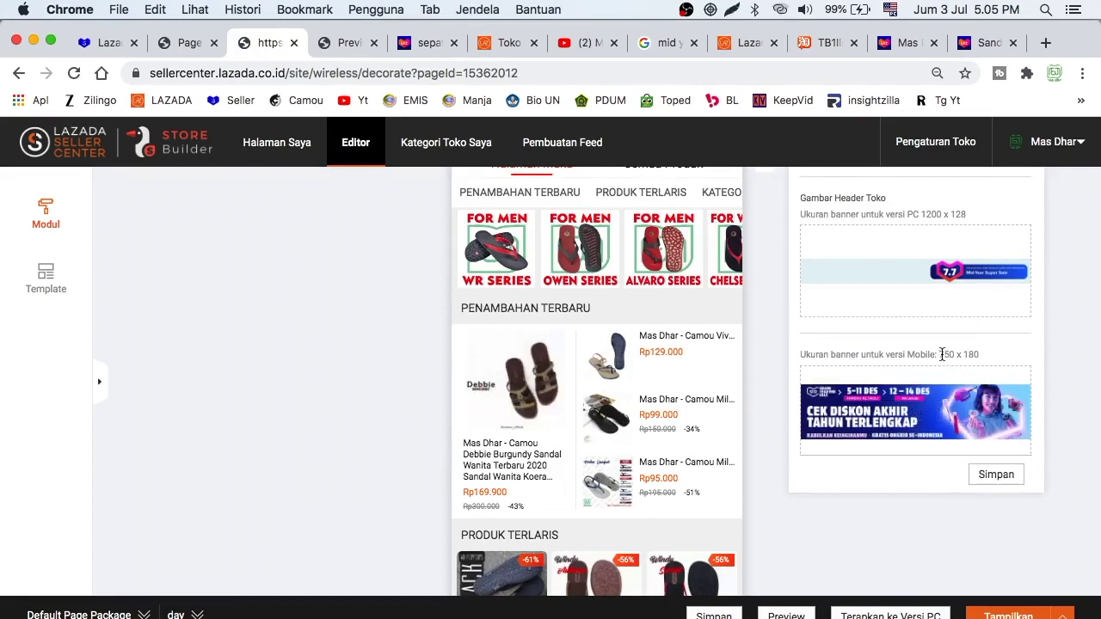
left_click_drag(942, 355, 989, 354)
left_click(997, 356)
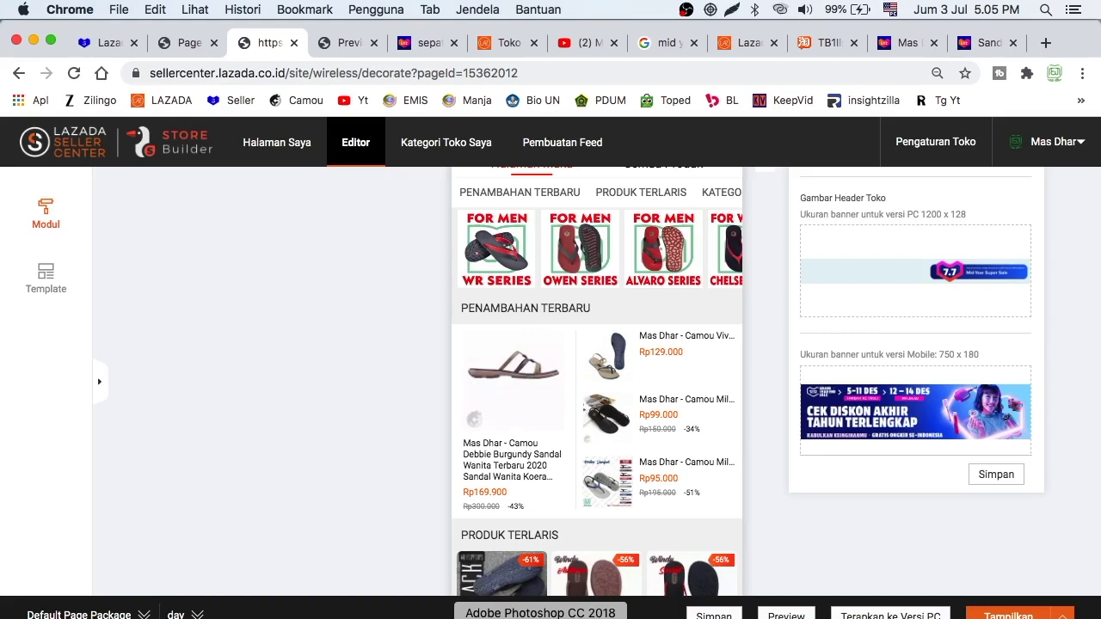
left_click(540, 618)
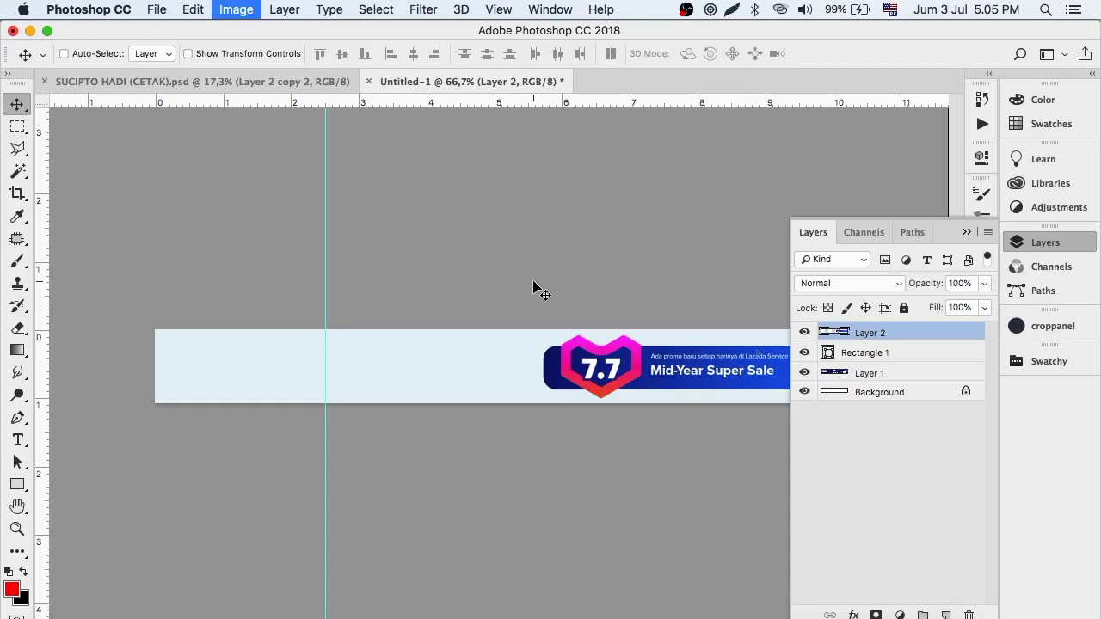
Cancel the accidental Color Balance and create a new 750 x 180 document
key("ctrl+b")
left_click(952, 112)
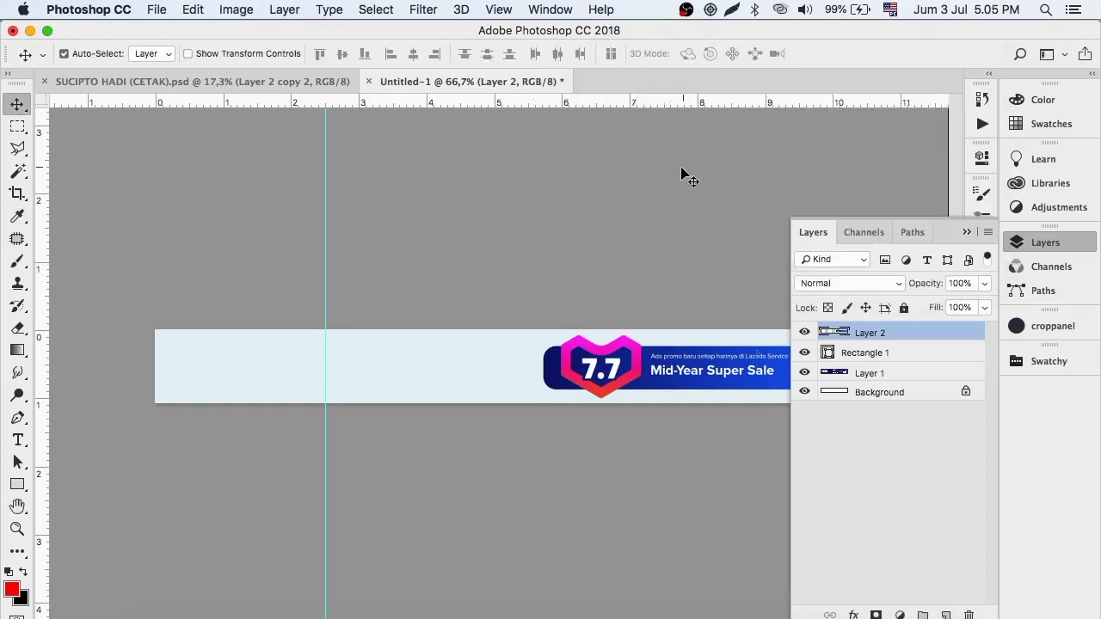
key("ctrl+n")
type("750")
key("Tab")
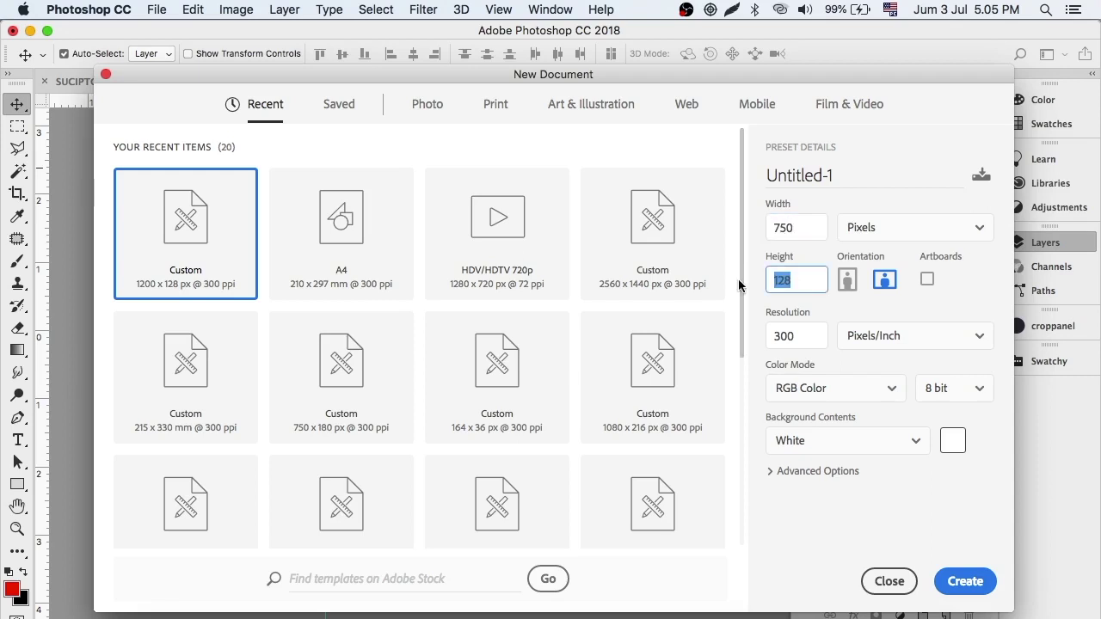
type("18")
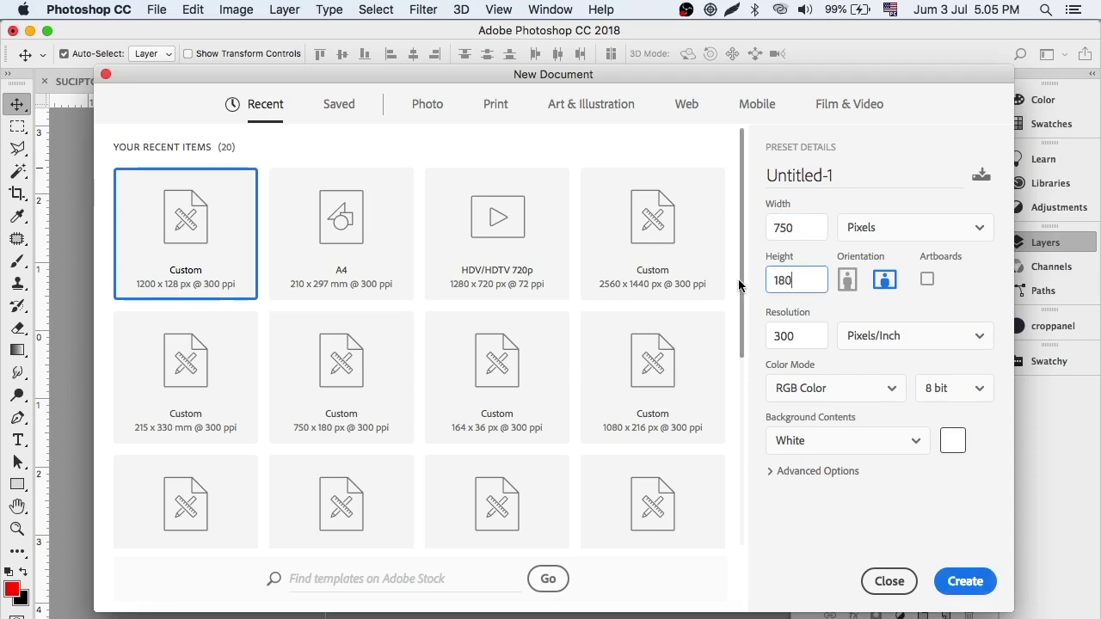
left_click(964, 581)
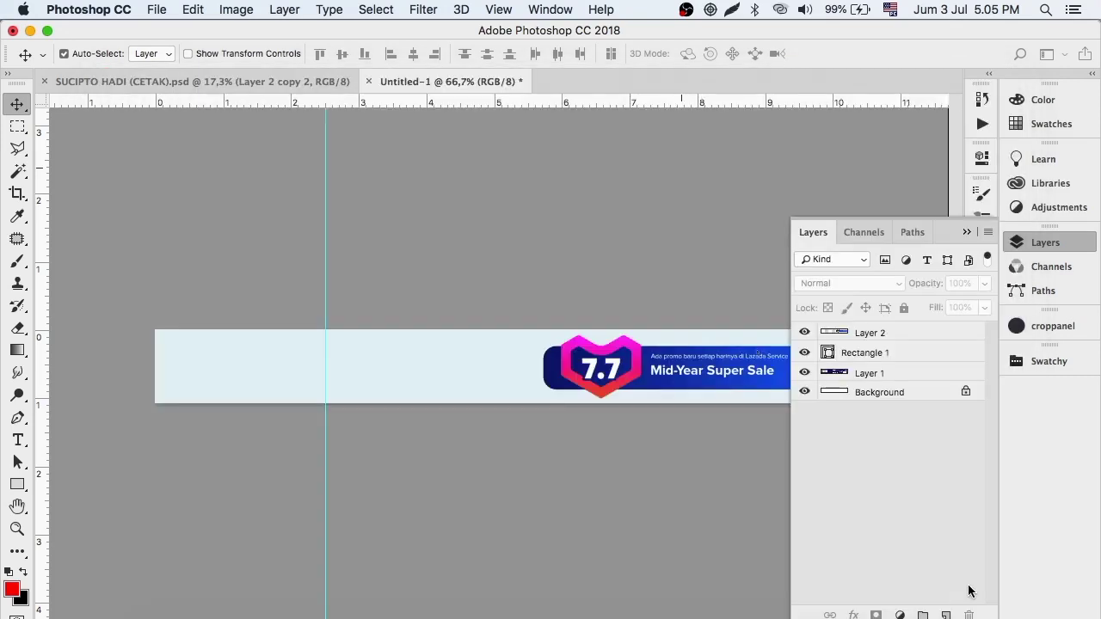
Copy the 7.7 banner layer into the new document and slide it toward the right edge
left_click(626, 83)
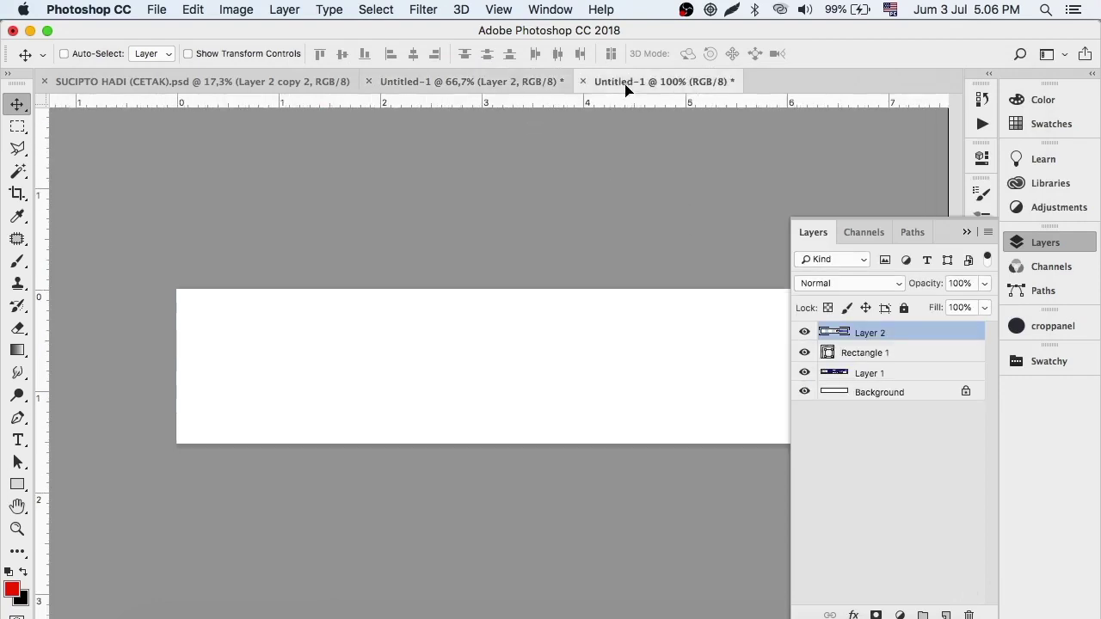
left_click_drag(548, 351, 617, 344)
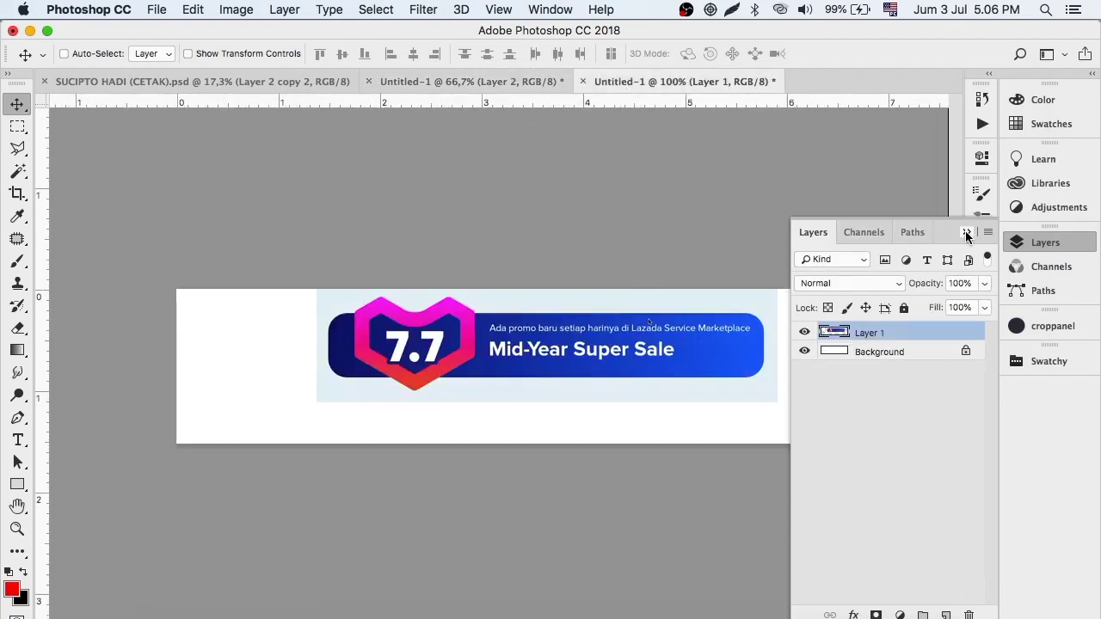
left_click_drag(679, 347, 641, 369)
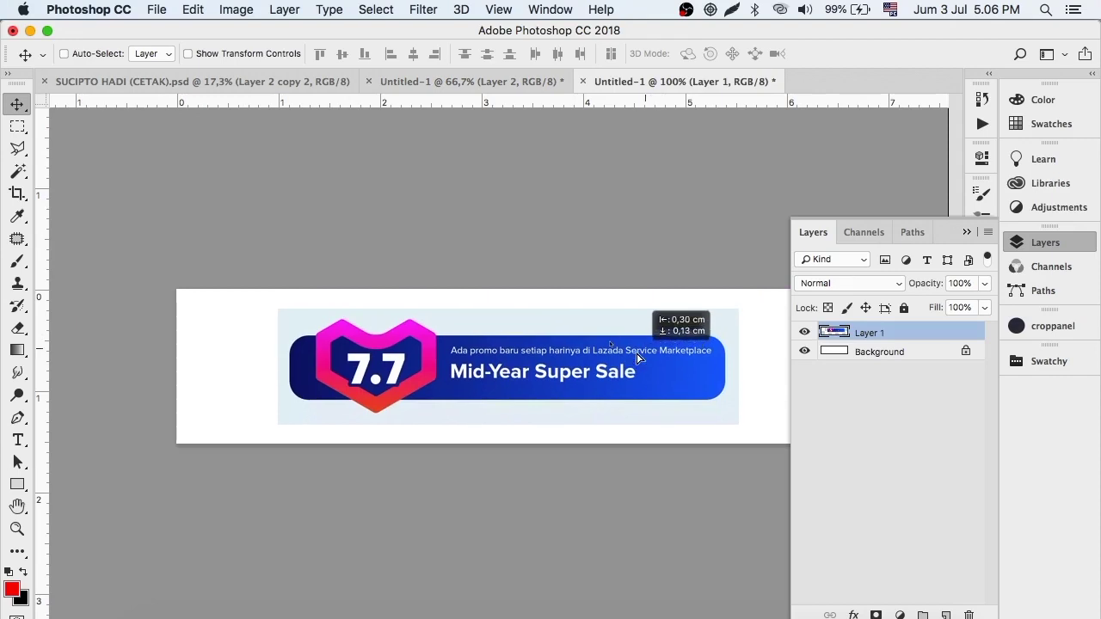
left_click(967, 234)
left_click_drag(609, 347, 664, 350)
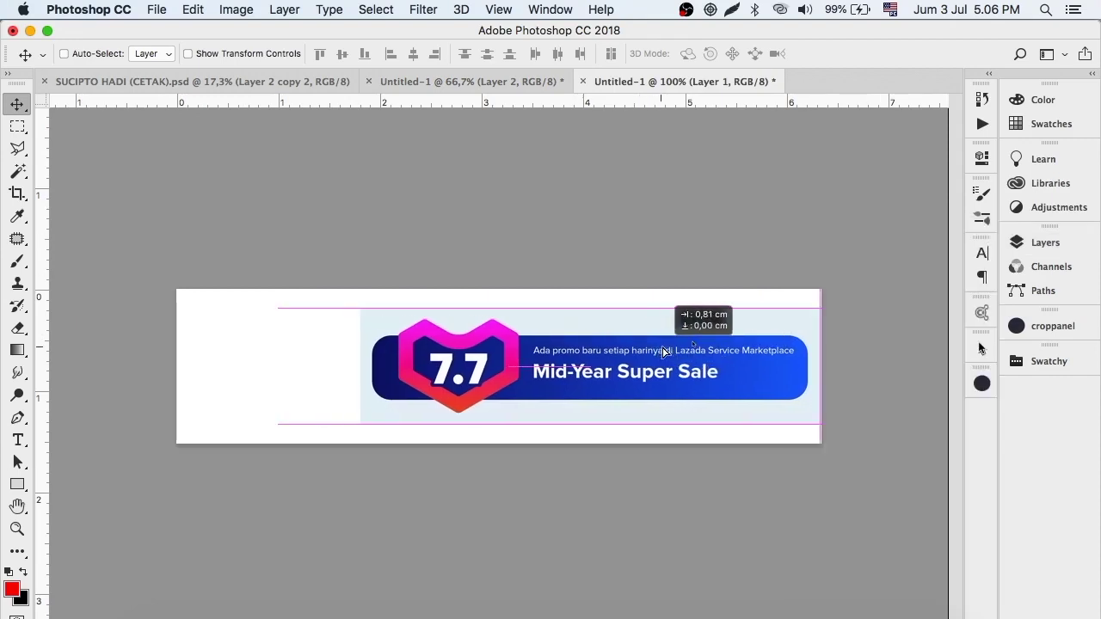
In the 1200 x 128 document, select the Rectangle 1 frame layer
left_click(465, 82)
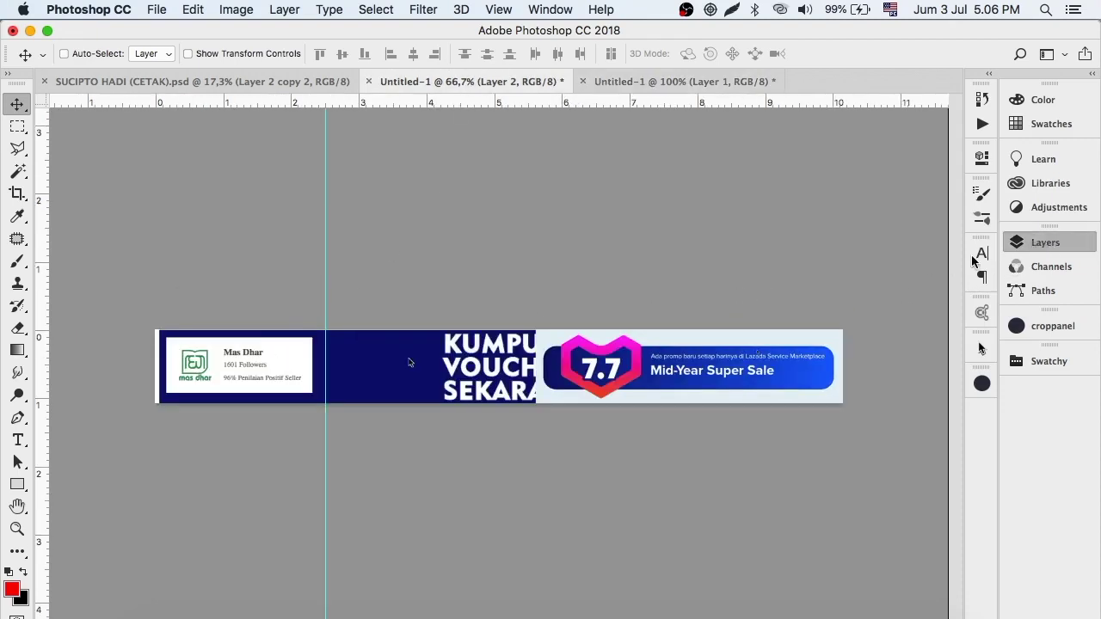
key("F7")
left_click(470, 368, "ctrl")
Copy the Rectangle 1 frame into the 750 x 180 document and place it behind the banner
left_click_drag(471, 368, 658, 79)
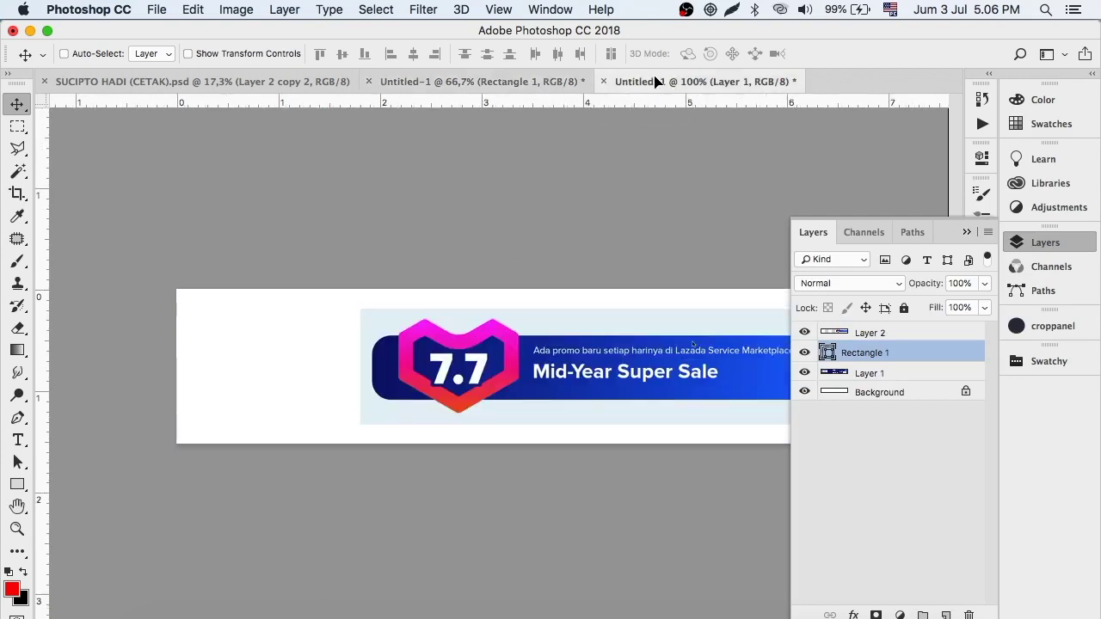
left_click_drag(290, 352, 296, 353)
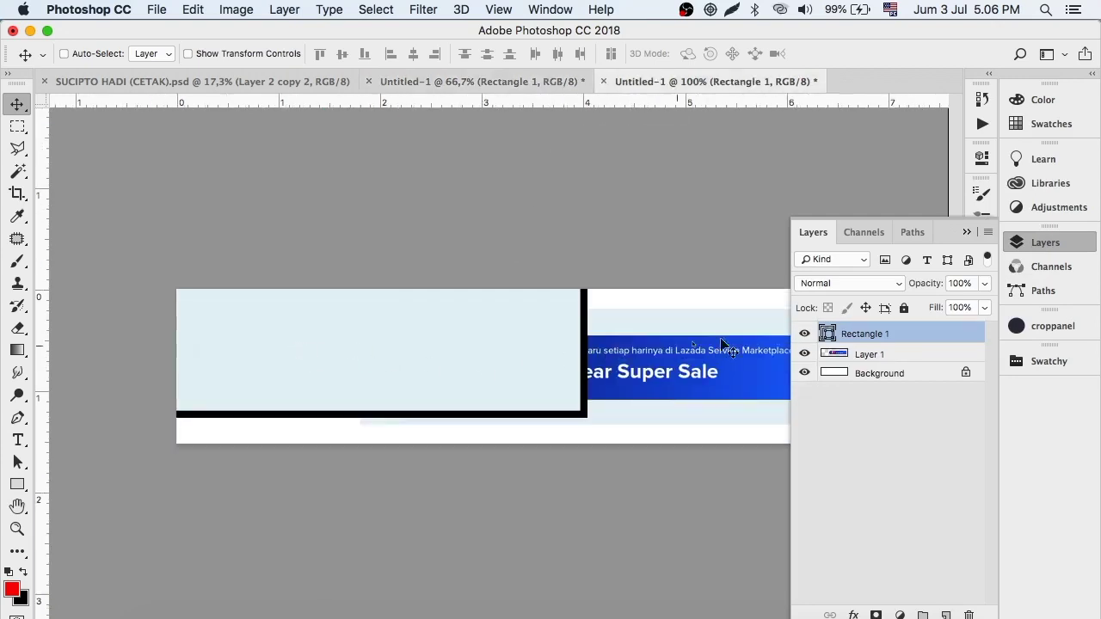
left_click_drag(867, 338, 873, 361)
left_click_drag(568, 346, 685, 359)
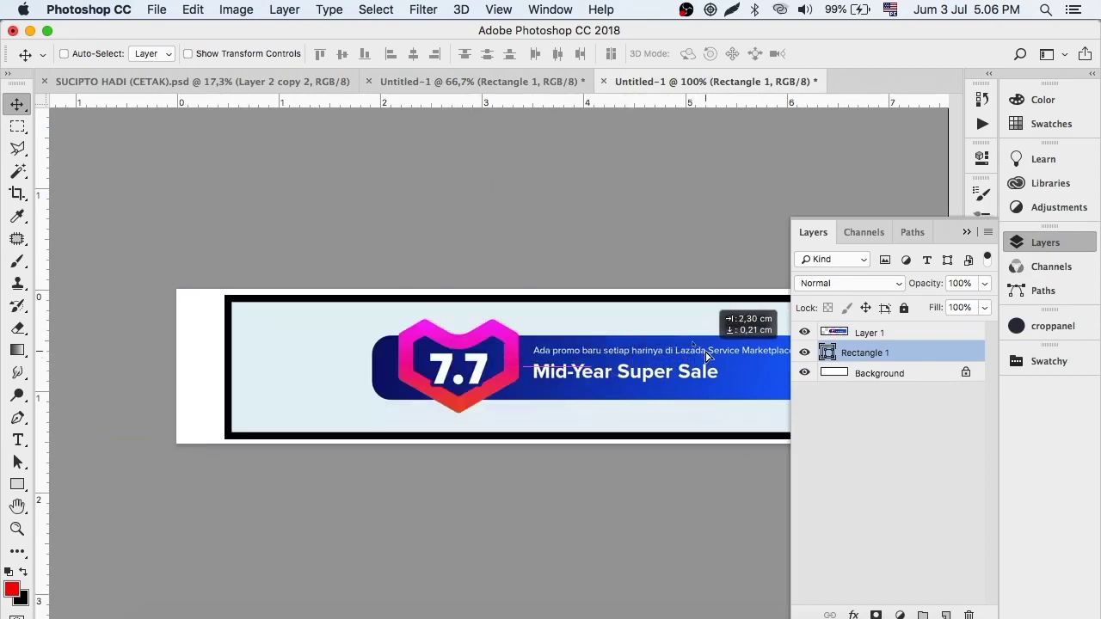
left_click_drag(685, 356, 673, 352)
Free-transform the frame so it extends past the banner on all sides, and commit it
key("ctrl+t")
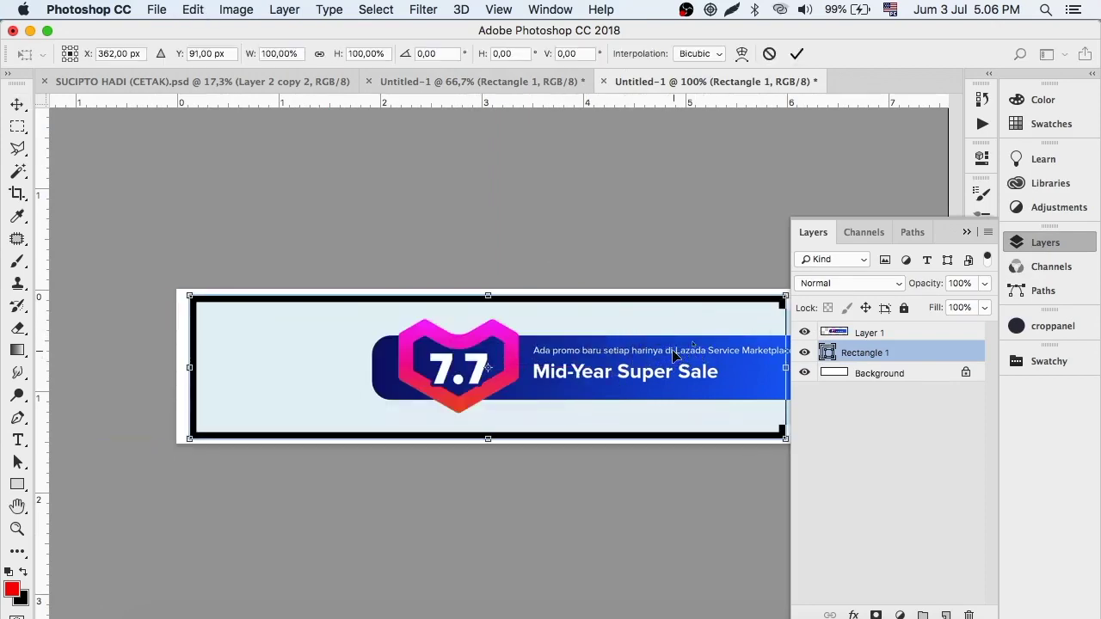
left_click_drag(185, 292, 176, 289)
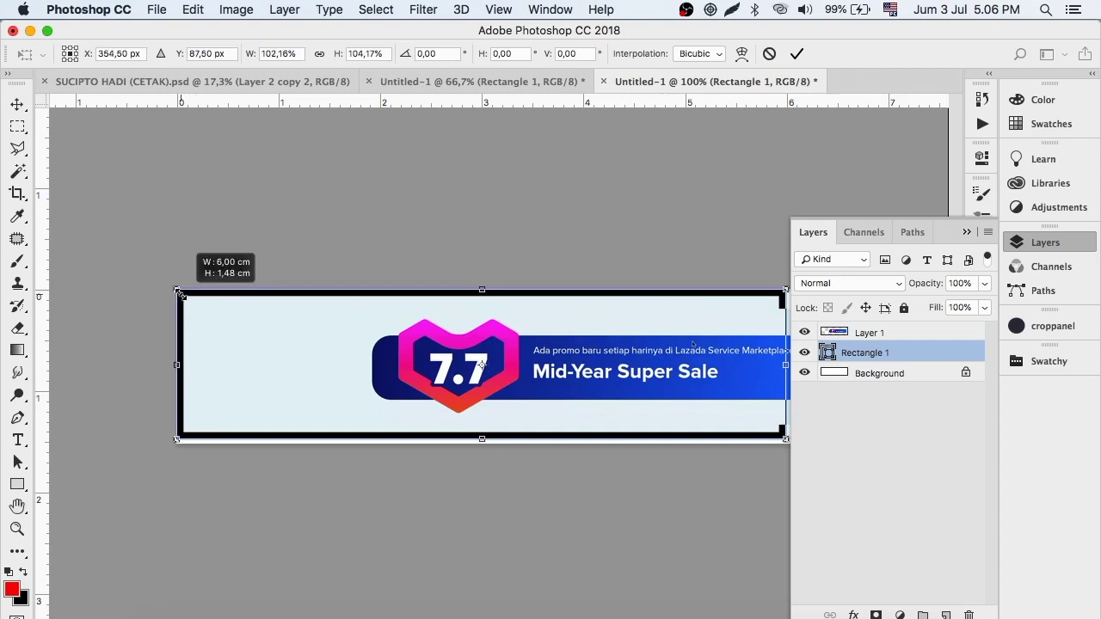
left_click(966, 232)
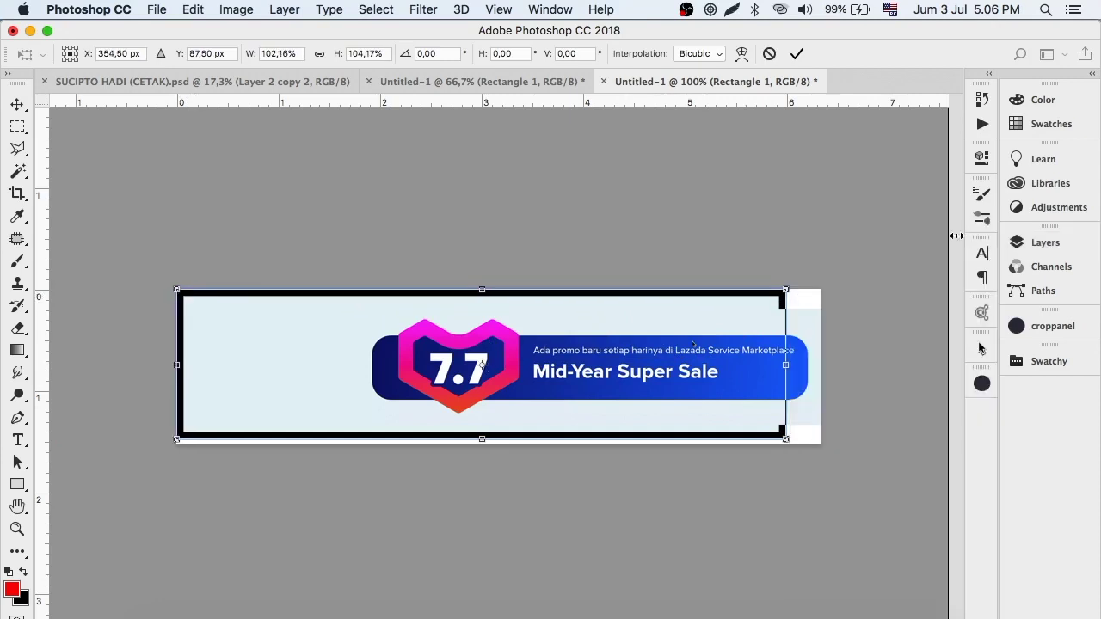
left_click_drag(787, 441, 823, 446)
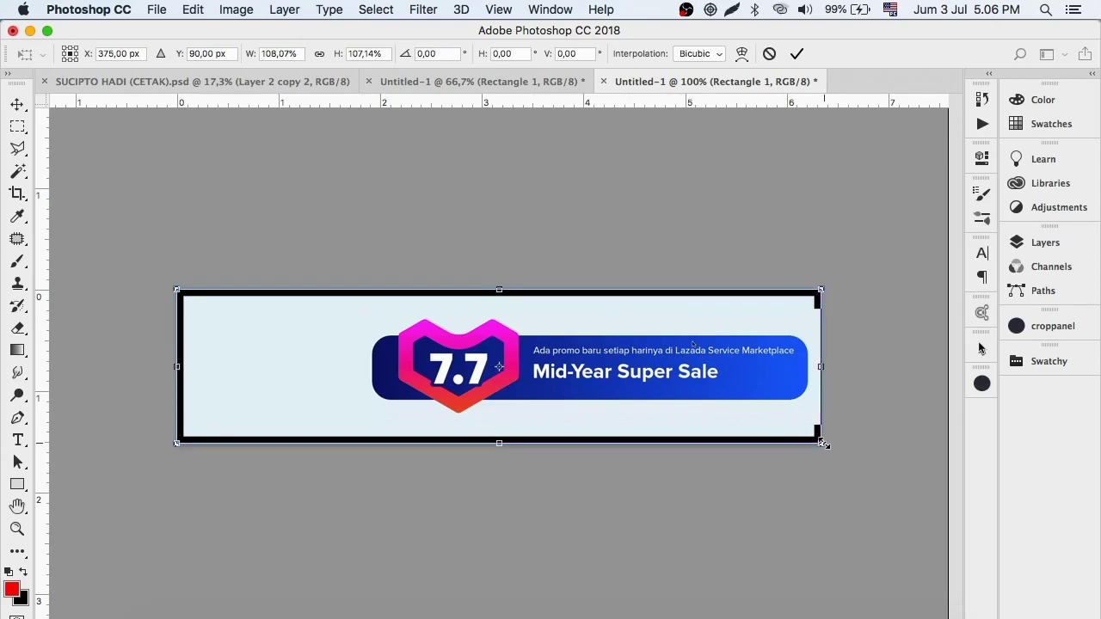
key("Return")
left_click(1044, 243)
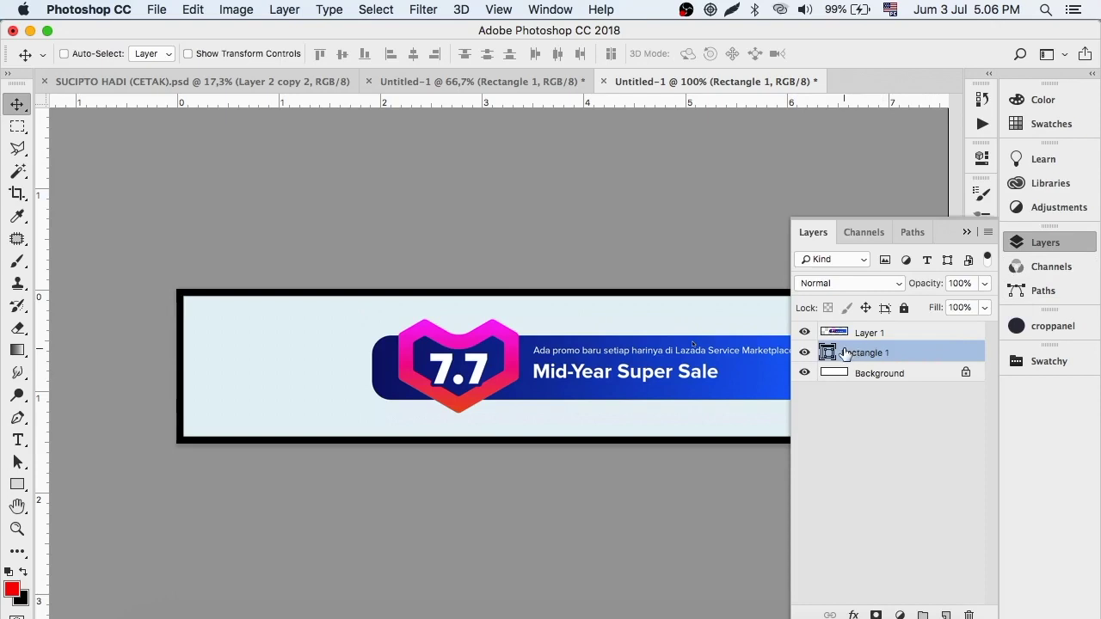
double_click(826, 352)
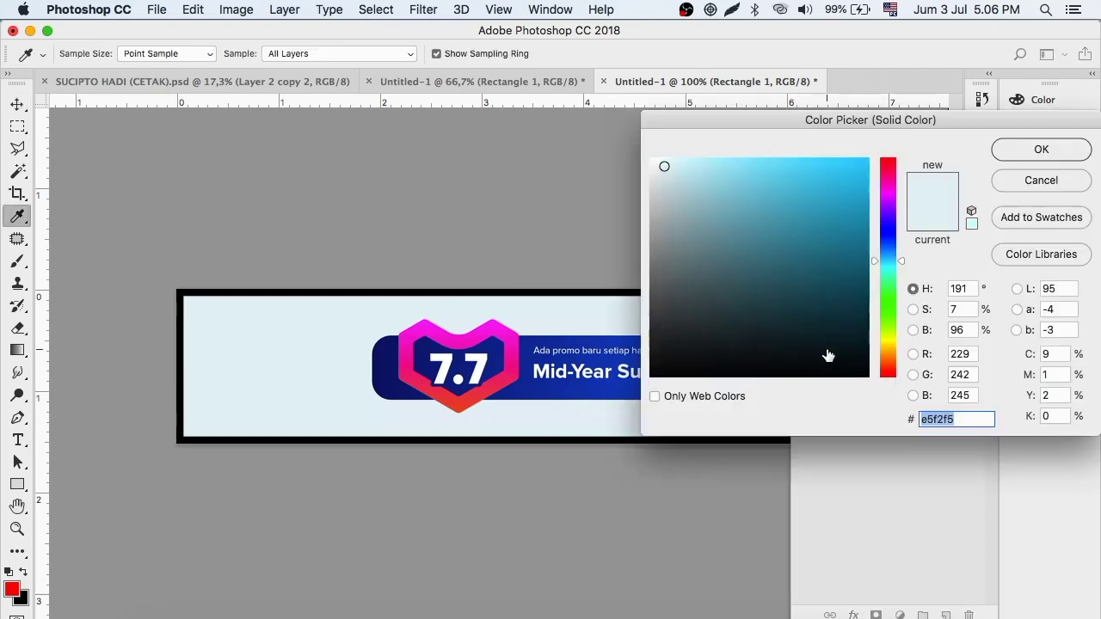
Select Layer 1 and nudge the 7.7 sale graphic left to sit inside the frame
left_click(1038, 182)
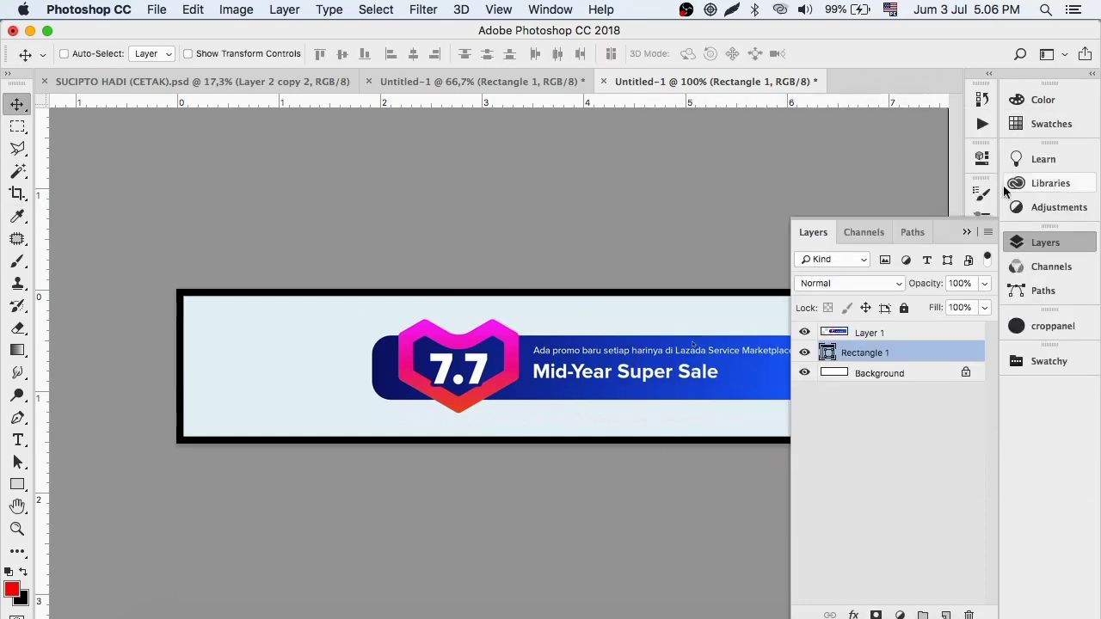
left_click(968, 232)
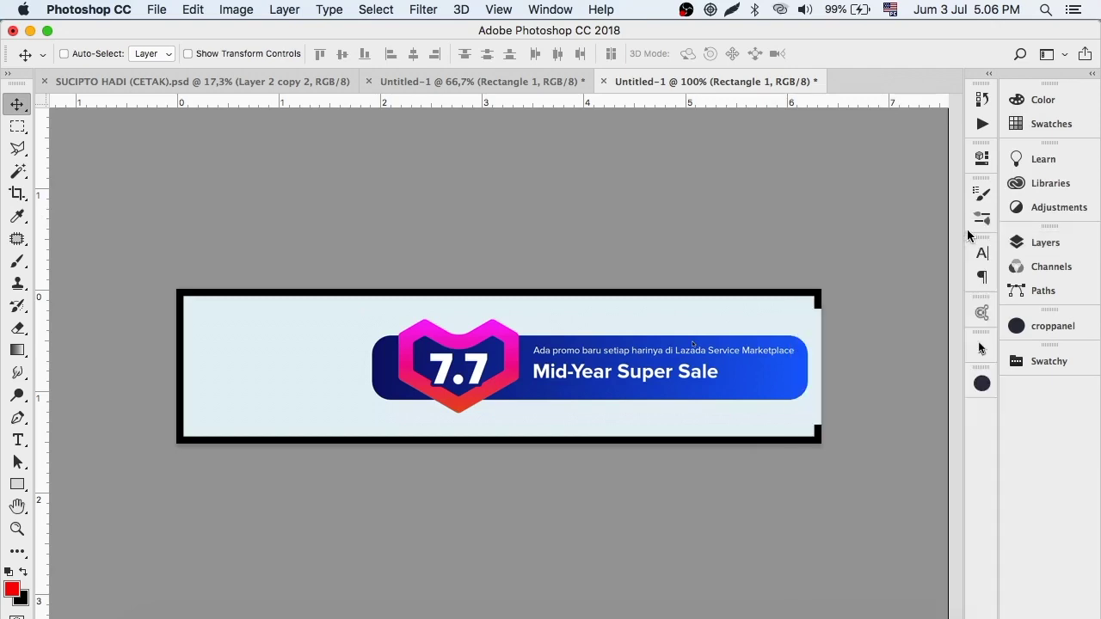
left_click(1024, 243)
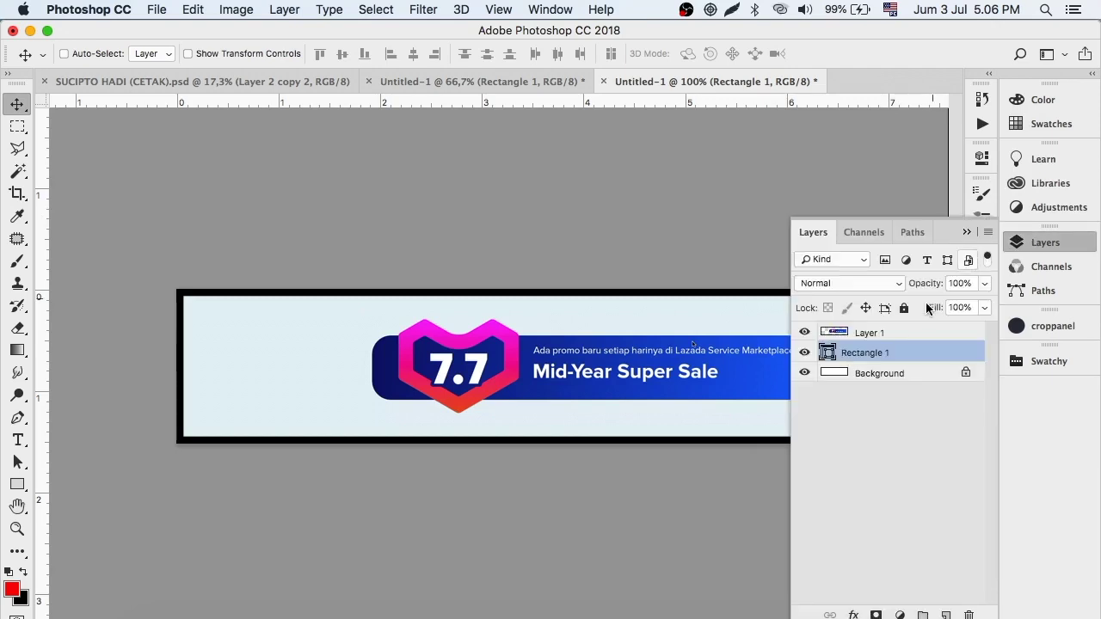
left_click(899, 337)
left_click(972, 234)
key("Left")
key("Left")
key("Left")
key("Left")
key("Left")
key("Left")
key("Left")
key("Left")
key("Left")
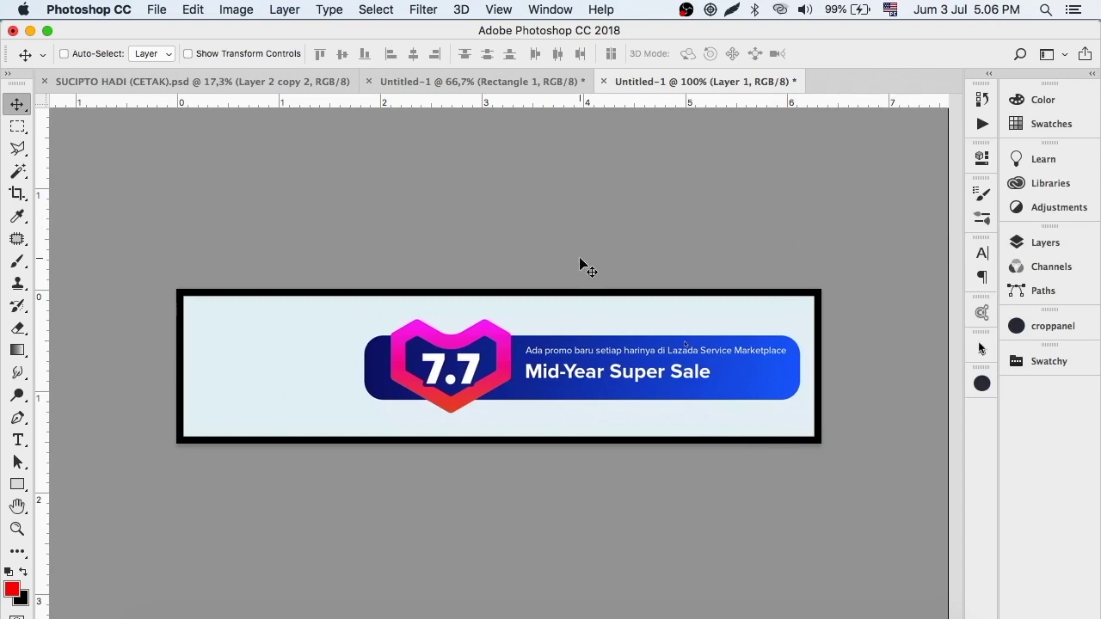
key("super+s")
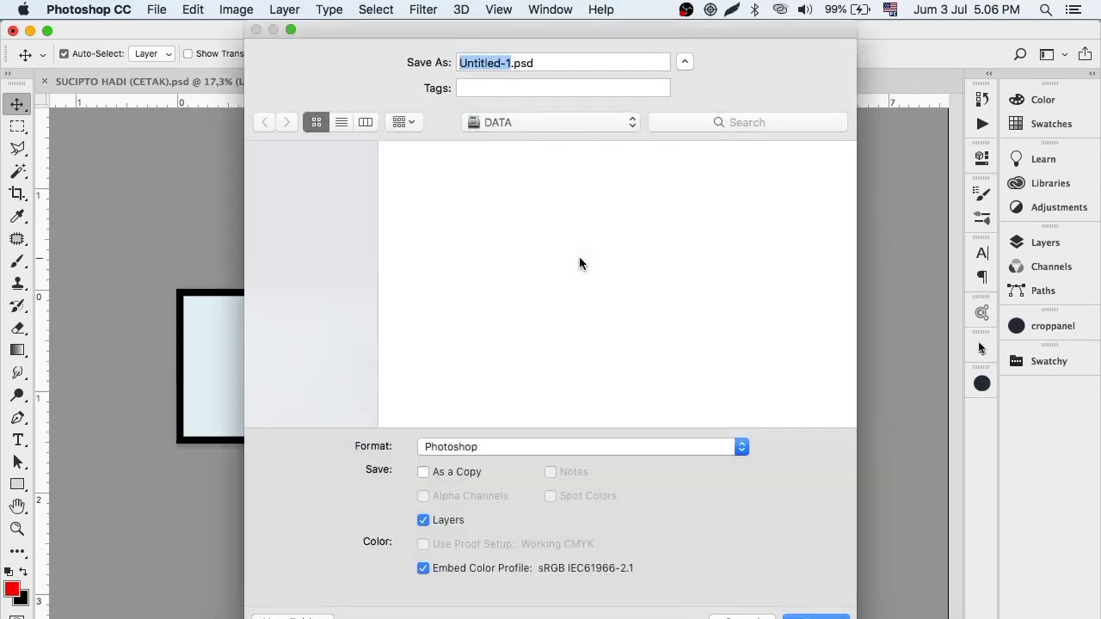
Save the banner as contoh2.jpg in JPEG format at quality 12
type("c")
type("ont")
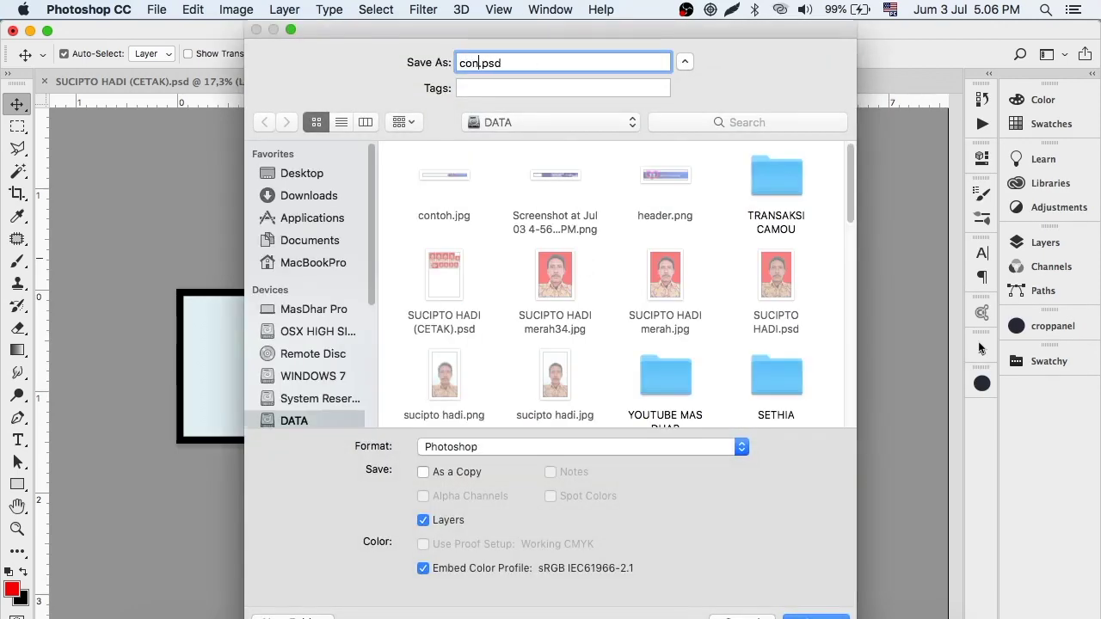
type("oh2")
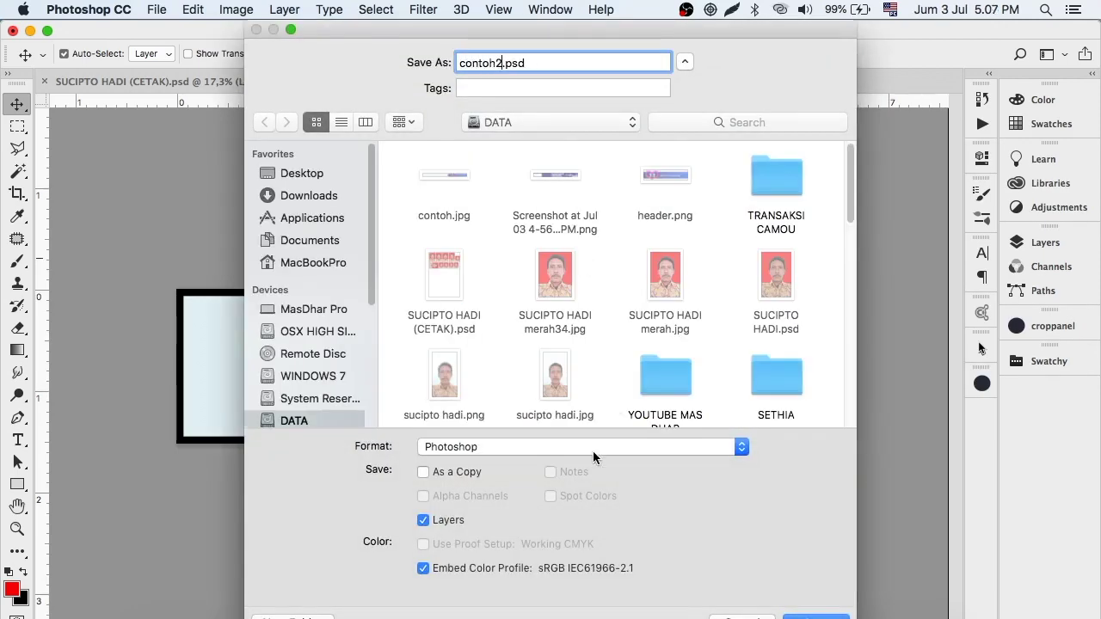
left_click(593, 447)
left_click(547, 551)
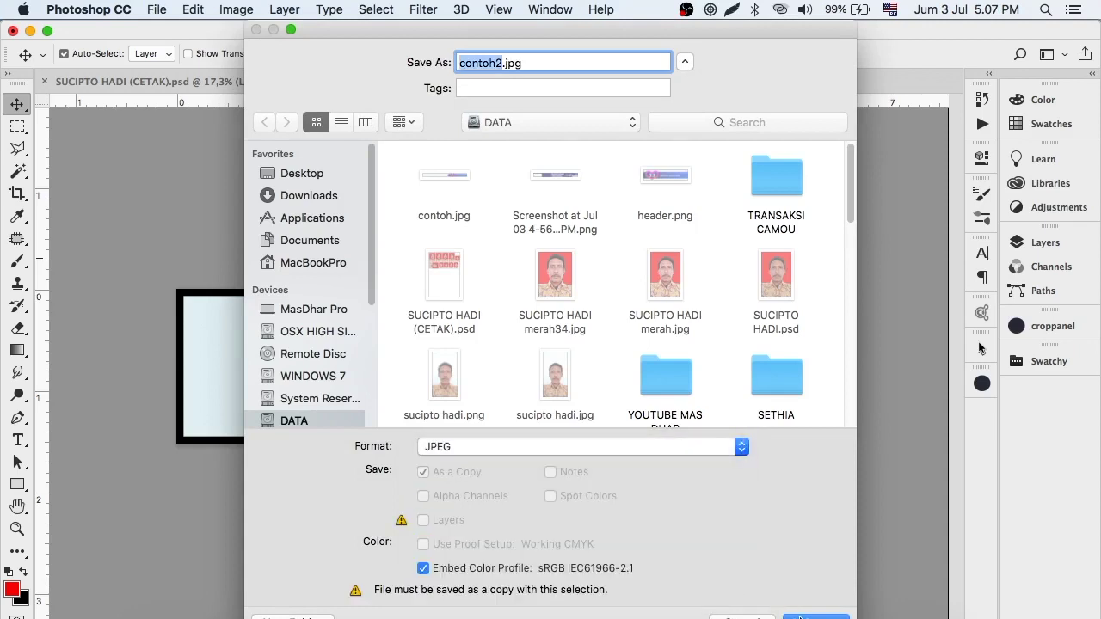
key("Return")
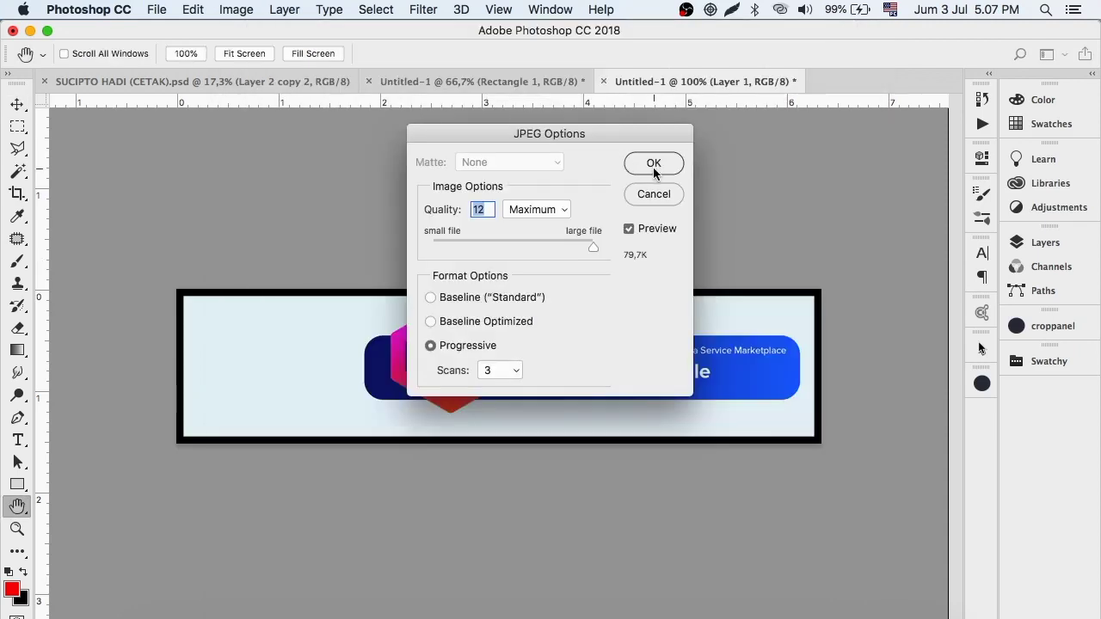
left_click(654, 163)
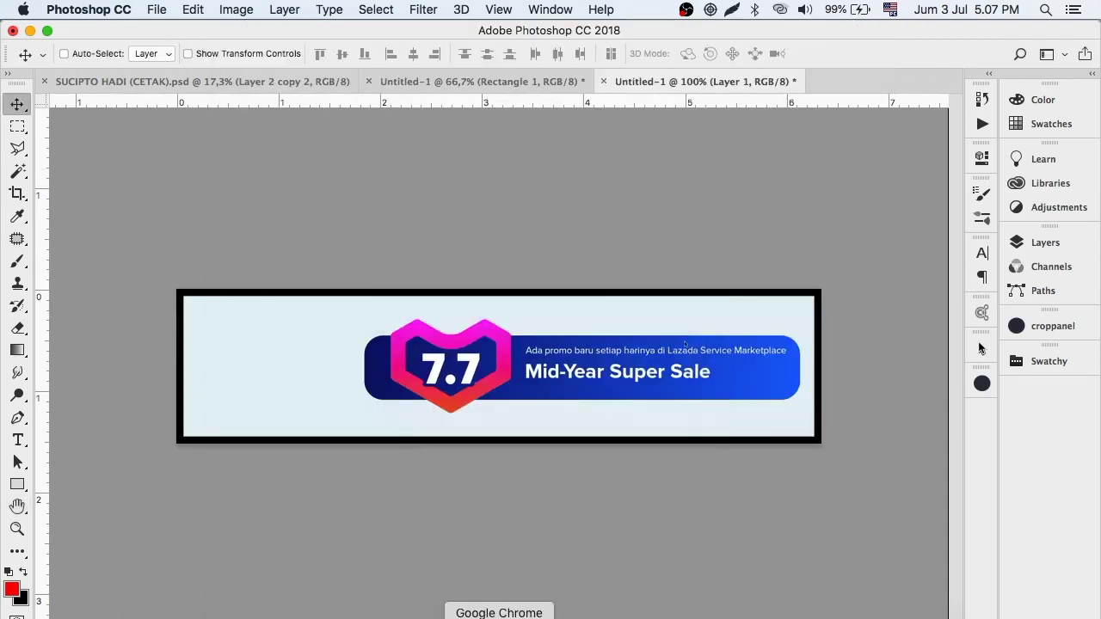
left_click(499, 612)
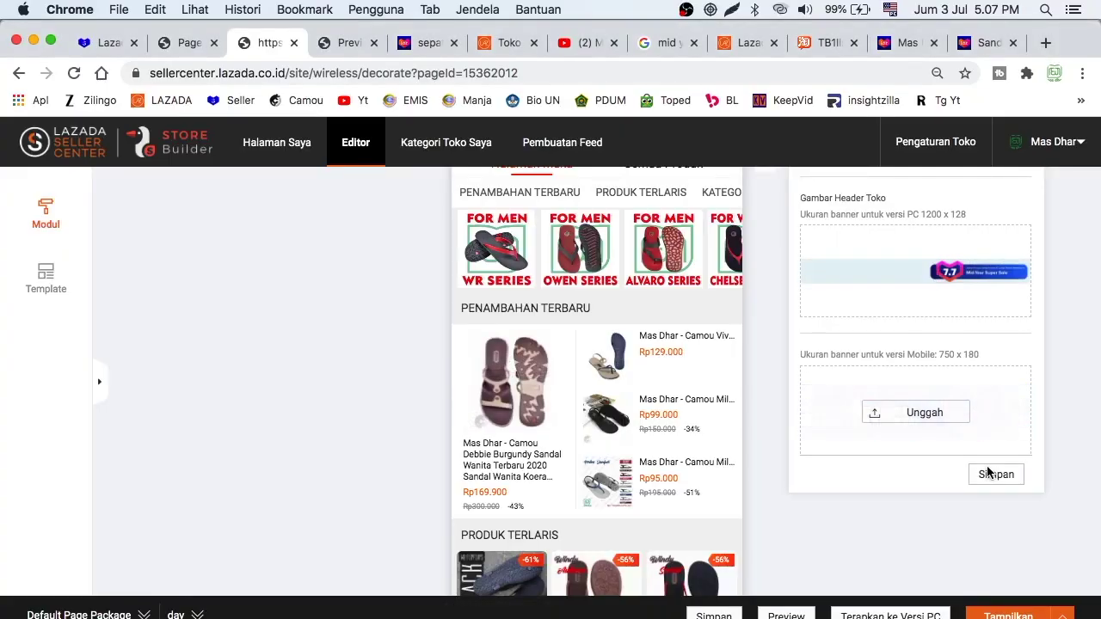
Remove the old mobile banner images and upload contoh2.jpg for Bahasa, cropped to 750x180
left_click(920, 418)
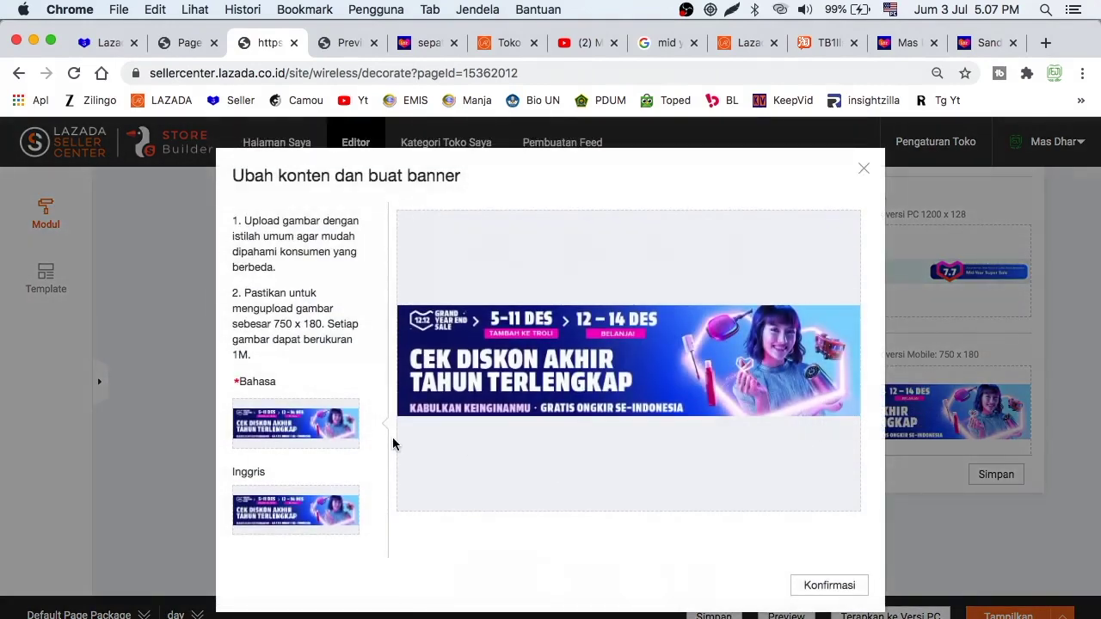
left_click(293, 425)
left_click(294, 509)
left_click(298, 425)
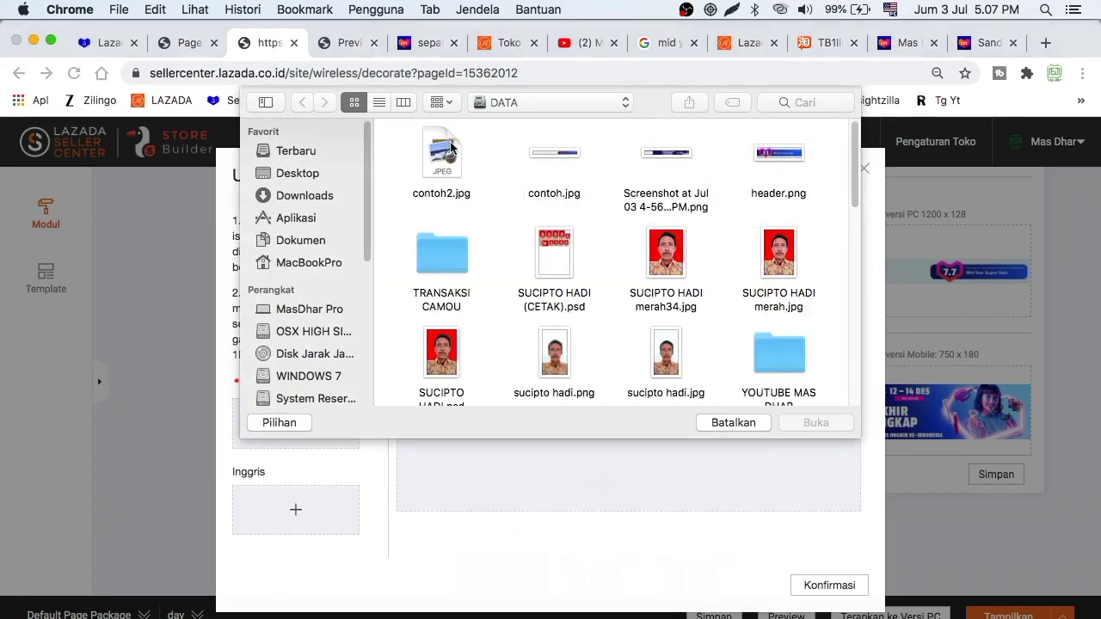
left_click(442, 159)
left_click(808, 423)
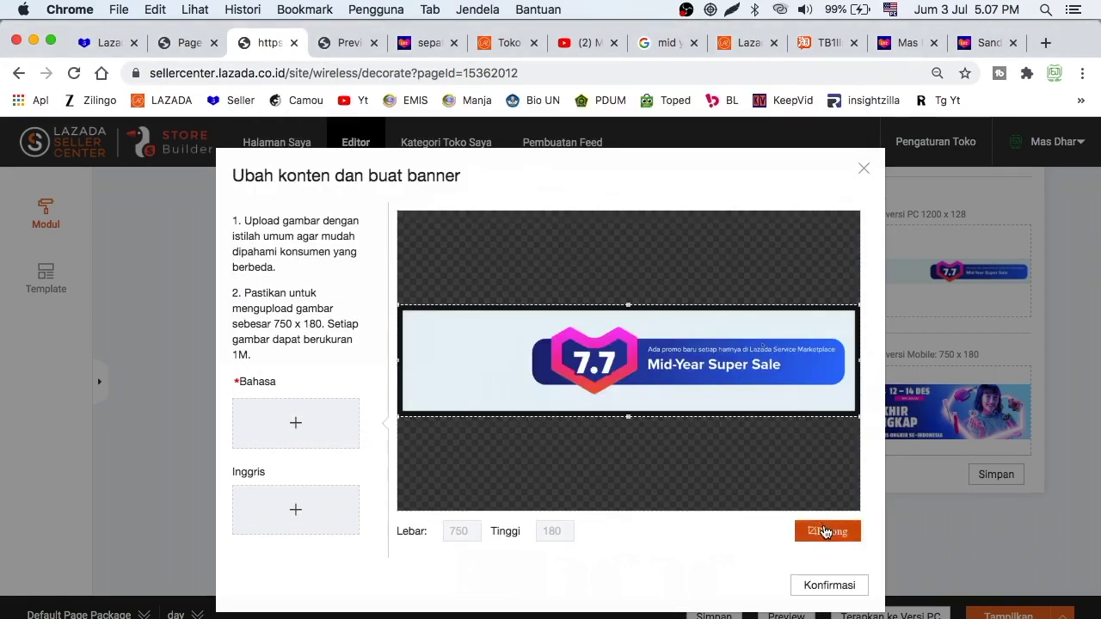
left_click(825, 532)
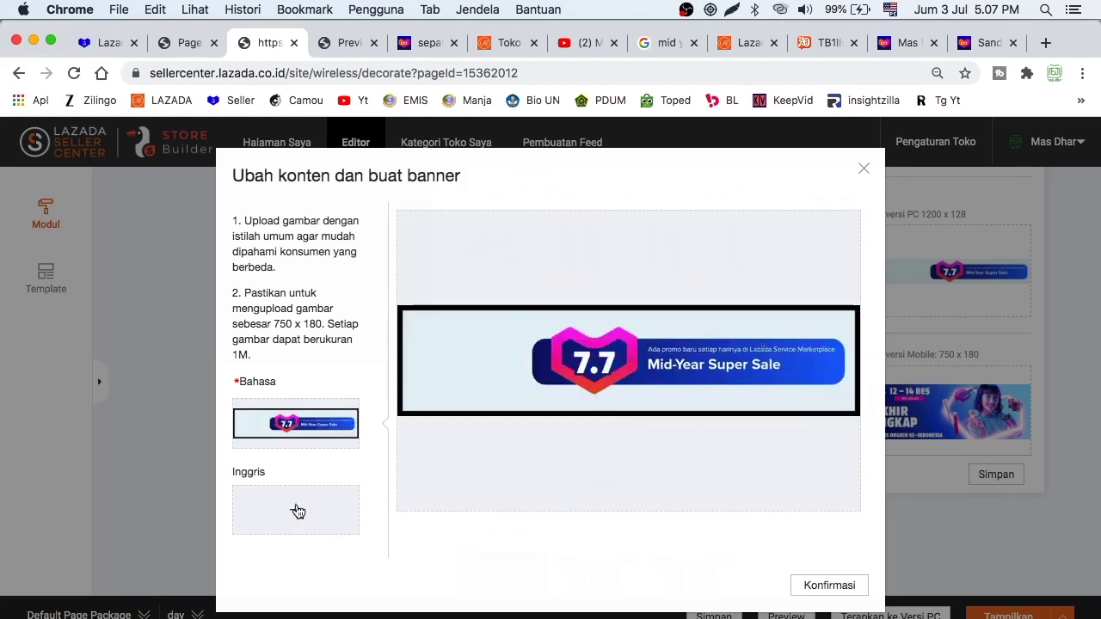
Upload contoh2.jpg for the Inggris banner, crop it to 750x180, and confirm both images
left_click(298, 512)
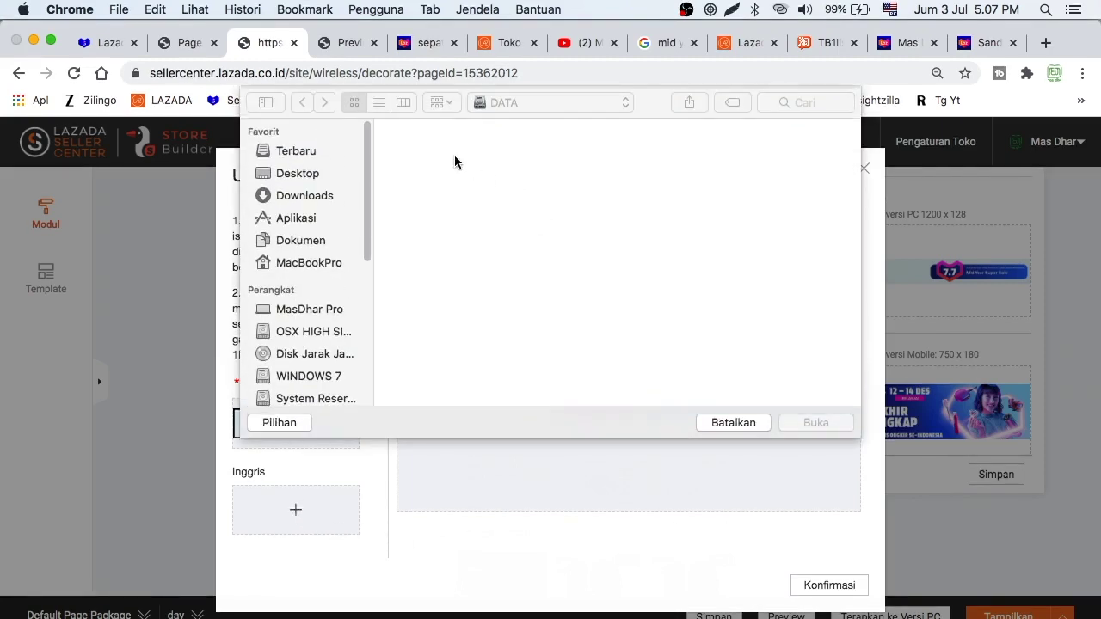
left_click(442, 153)
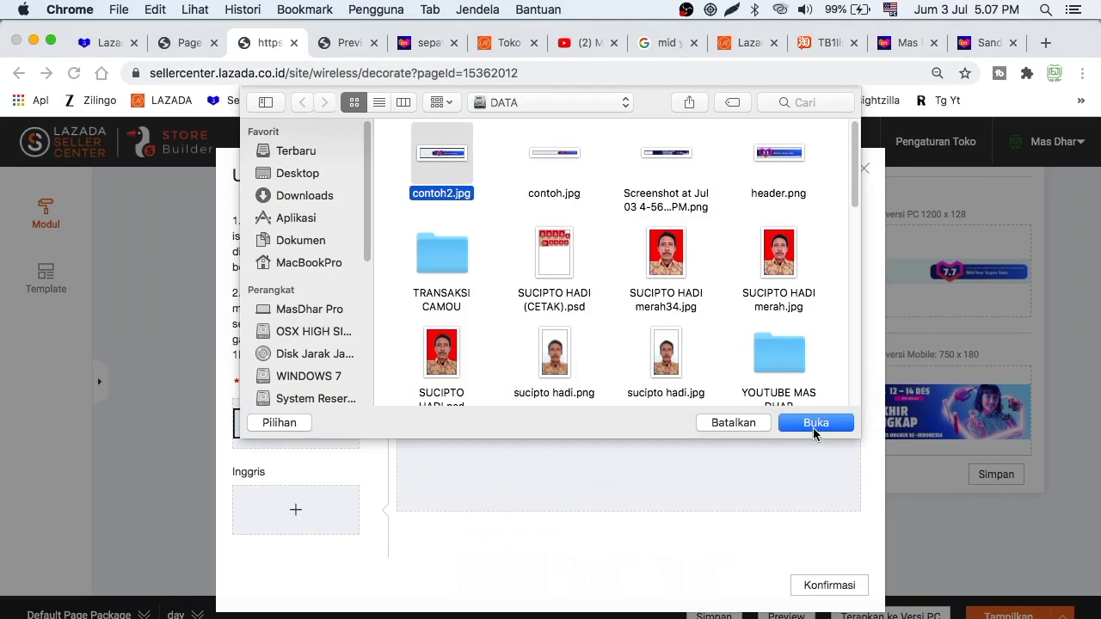
left_click(815, 422)
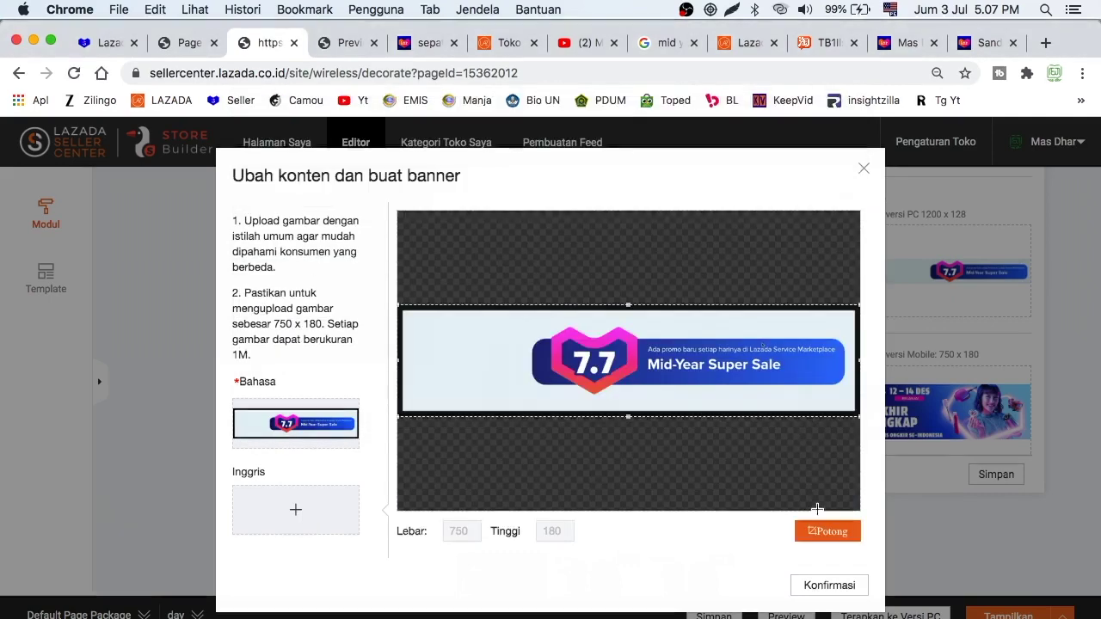
left_click(827, 531)
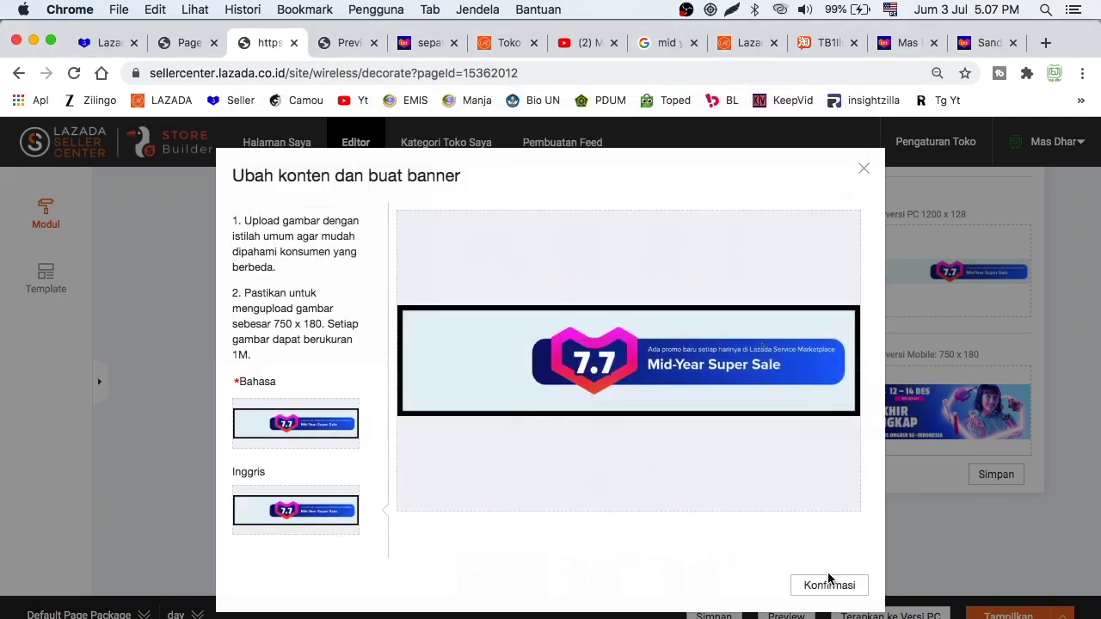
left_click(830, 585)
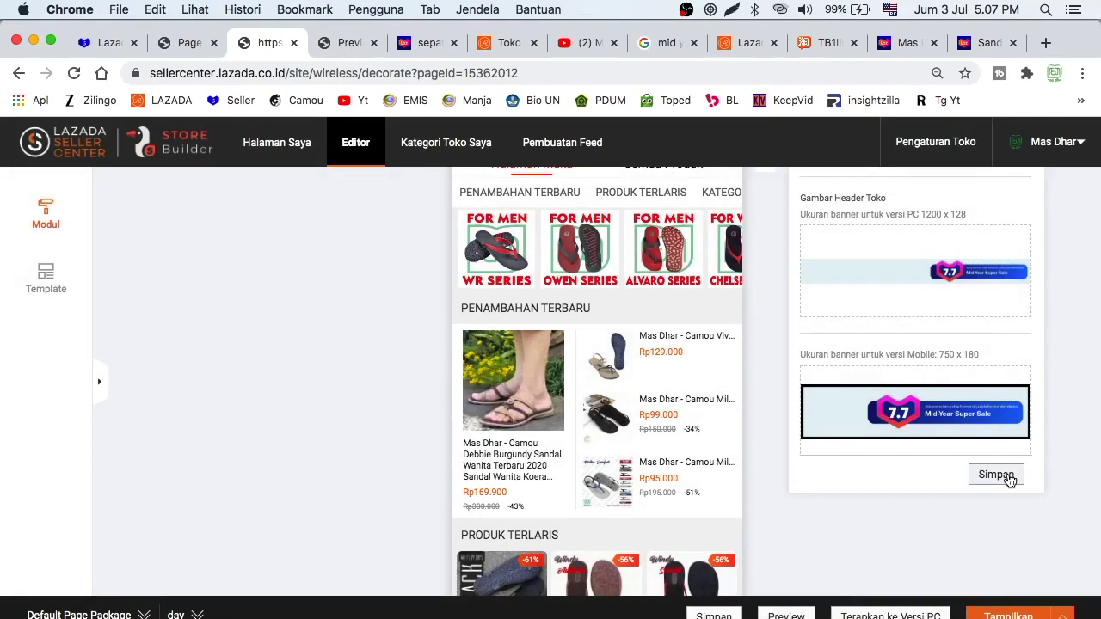
Save the header banners and publish the store page now for both app and desktop
left_click(996, 475)
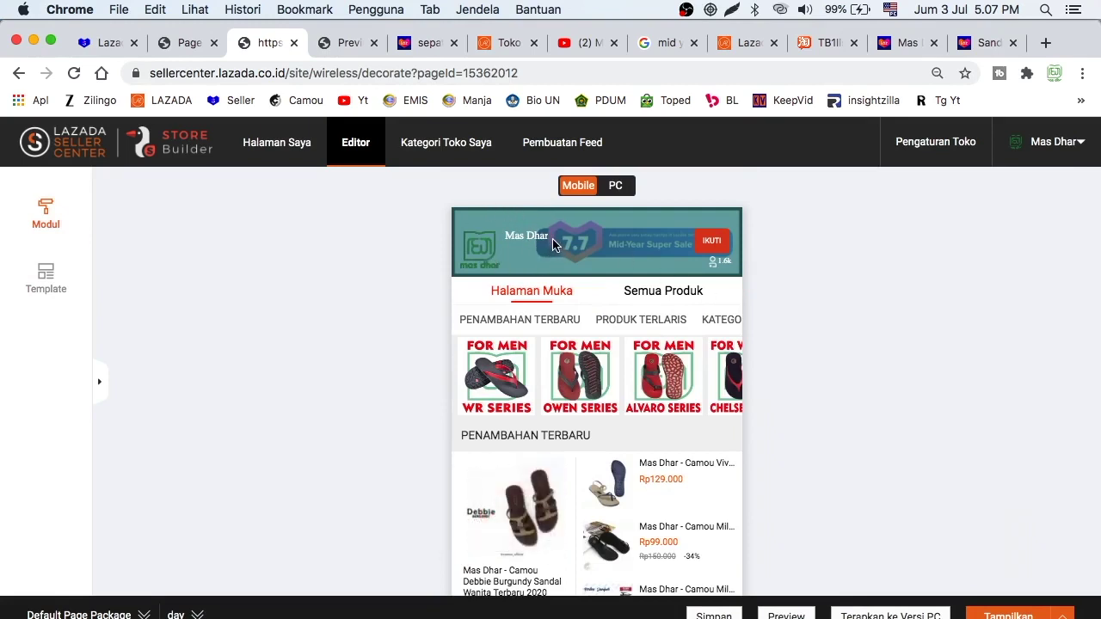
scroll(845, 370, "down", 5)
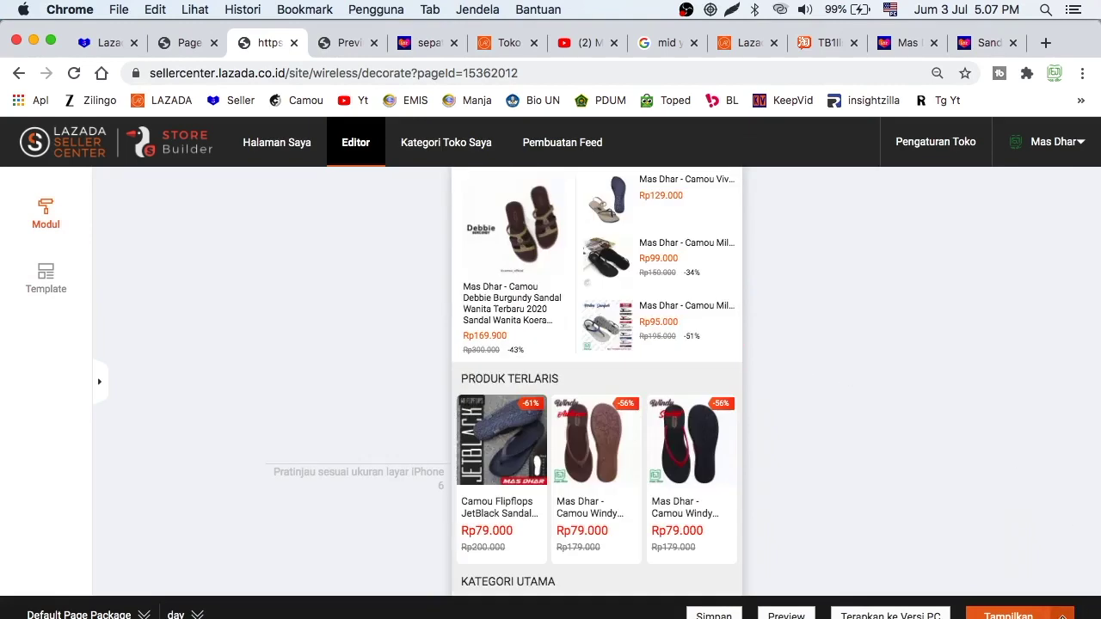
left_click(1062, 615)
left_click(982, 569)
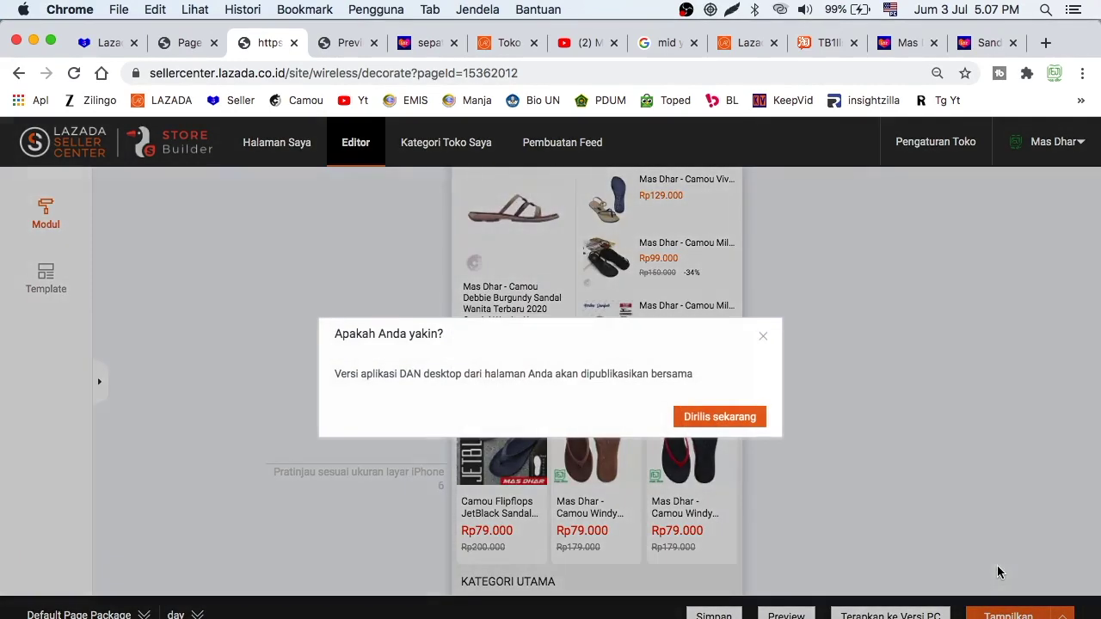
left_click(744, 421)
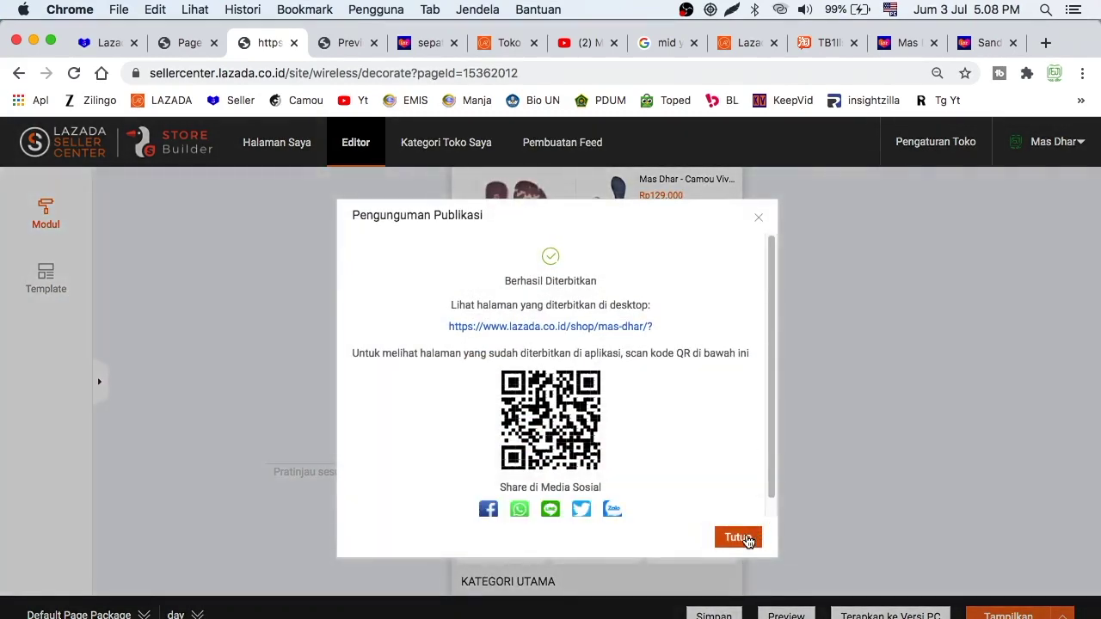
left_click(738, 537)
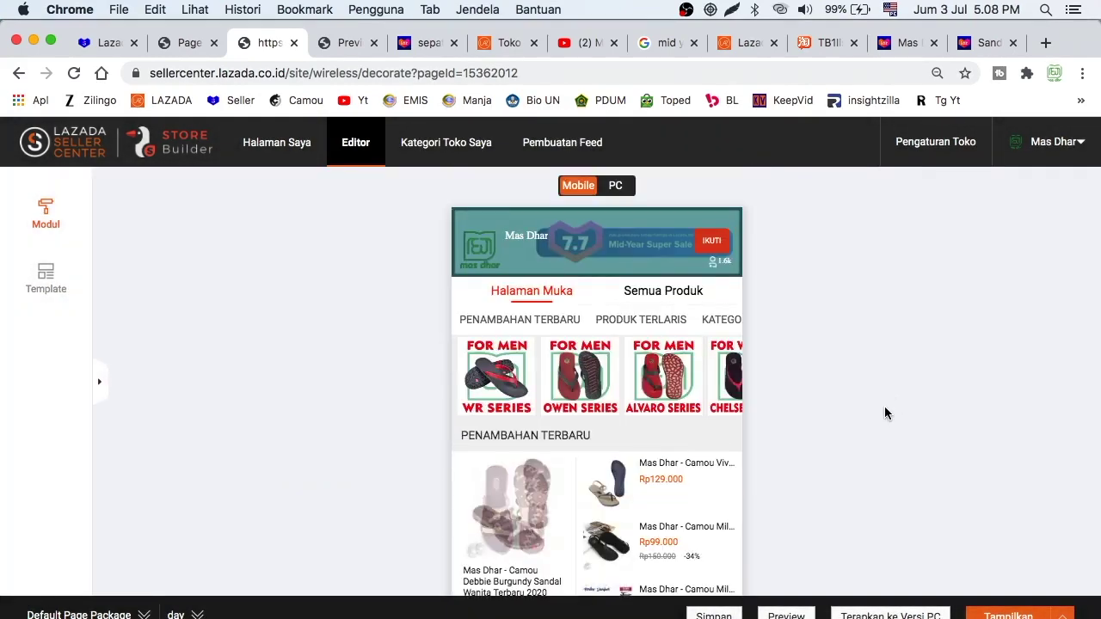